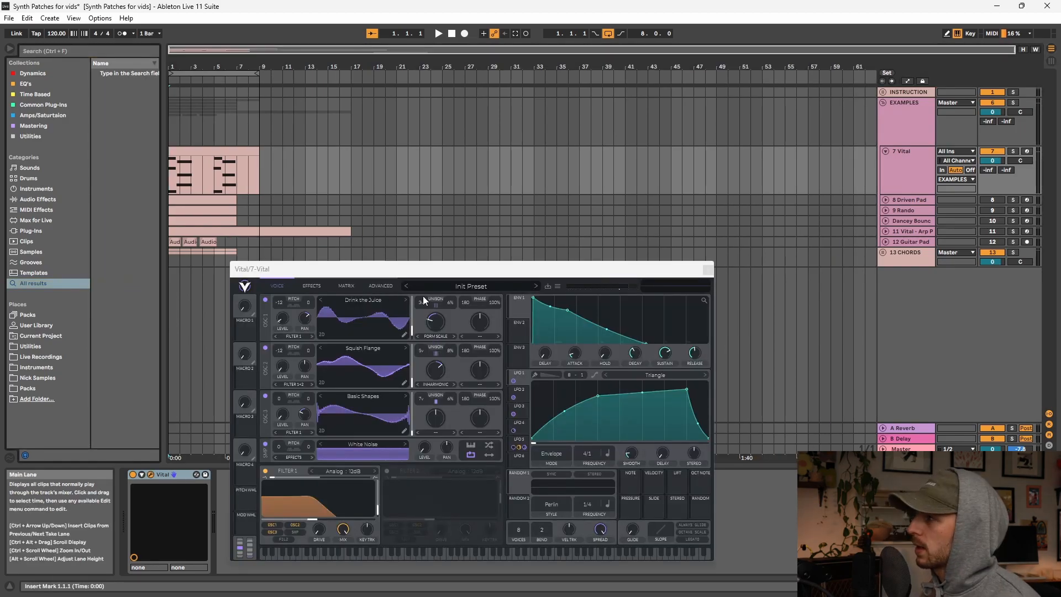
Step: Fold the EXAMPLES group, unfold the INSTRUCTION group and open the Vital synth on the 2 Vital track
{"action": "key", "text": "space"}
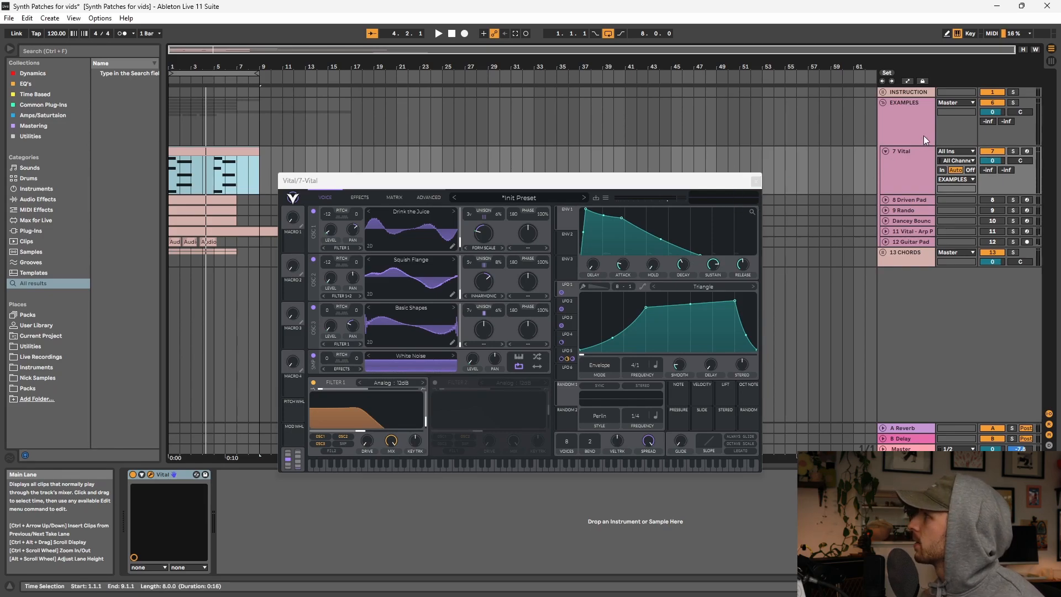
{"action": "key", "text": "ctrl+alt+p"}
{"action": "left_click", "coordinate": [886, 151]}
{"action": "left_click", "coordinate": [883, 103]}
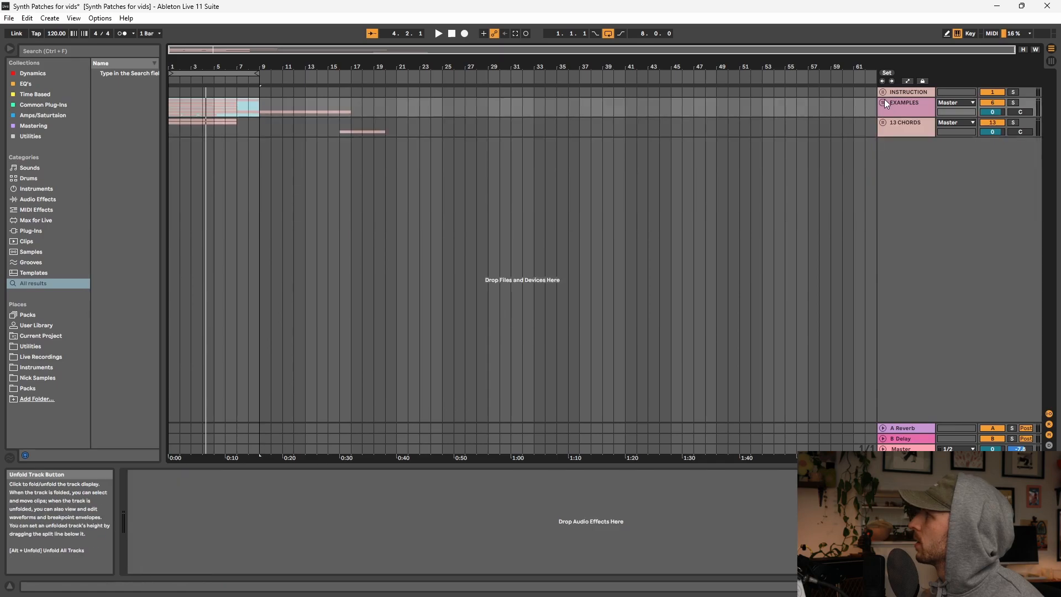
{"action": "left_click", "coordinate": [882, 92]}
{"action": "left_click", "coordinate": [910, 131]}
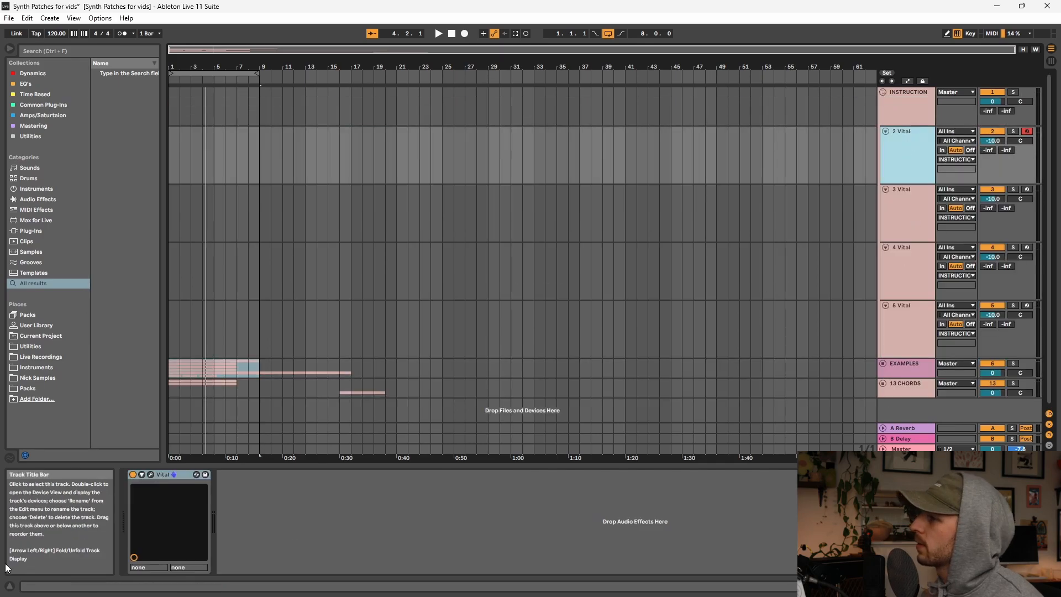
{"action": "left_click", "coordinate": [150, 474]}
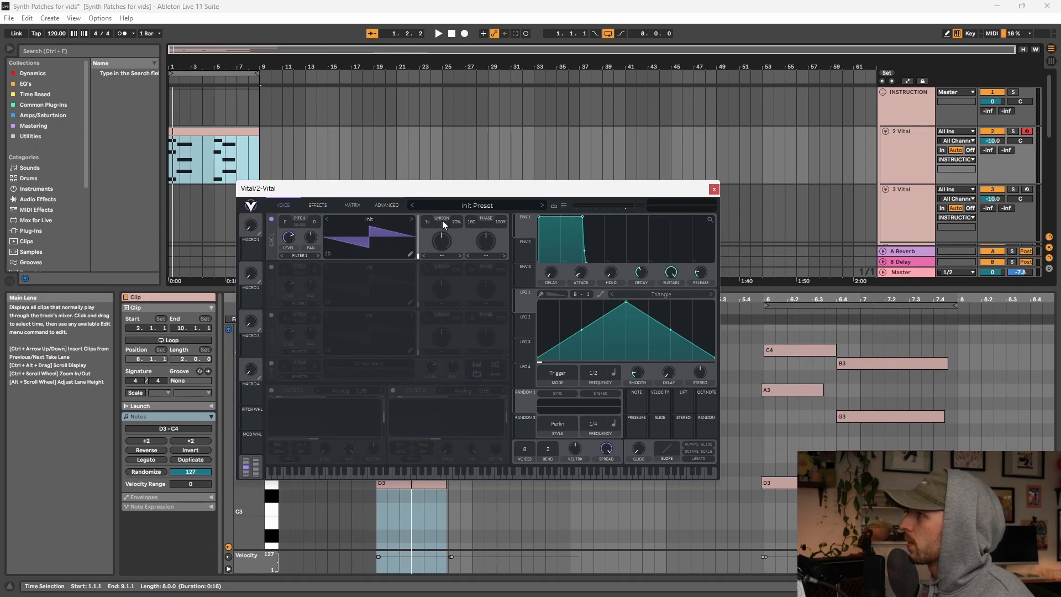
Step: Load the Drink the Juice wavetable into oscillator 1
{"action": "left_click", "coordinate": [378, 221]}
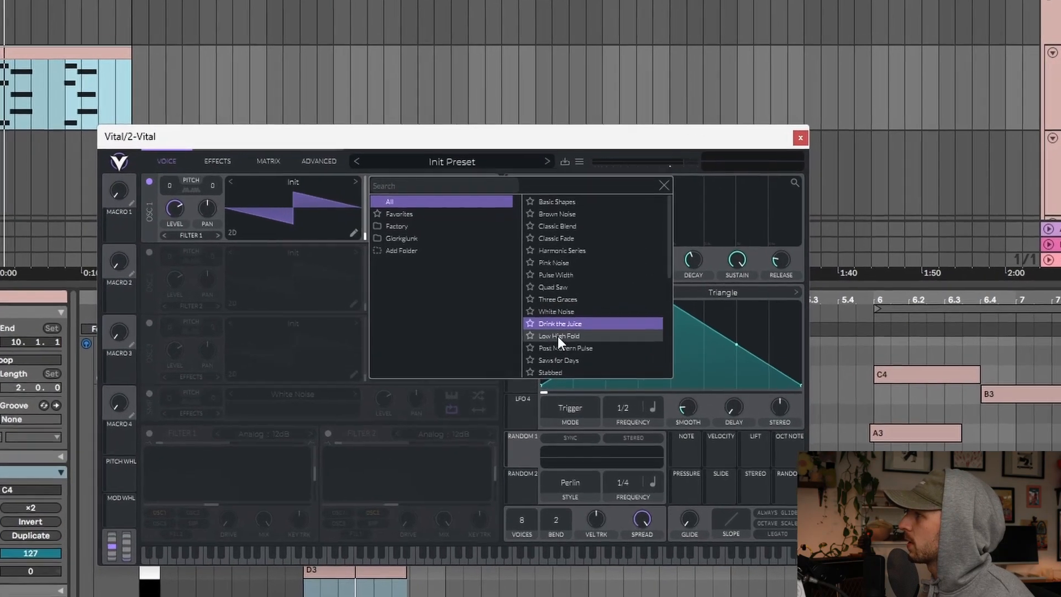
{"action": "left_click", "coordinate": [563, 325]}
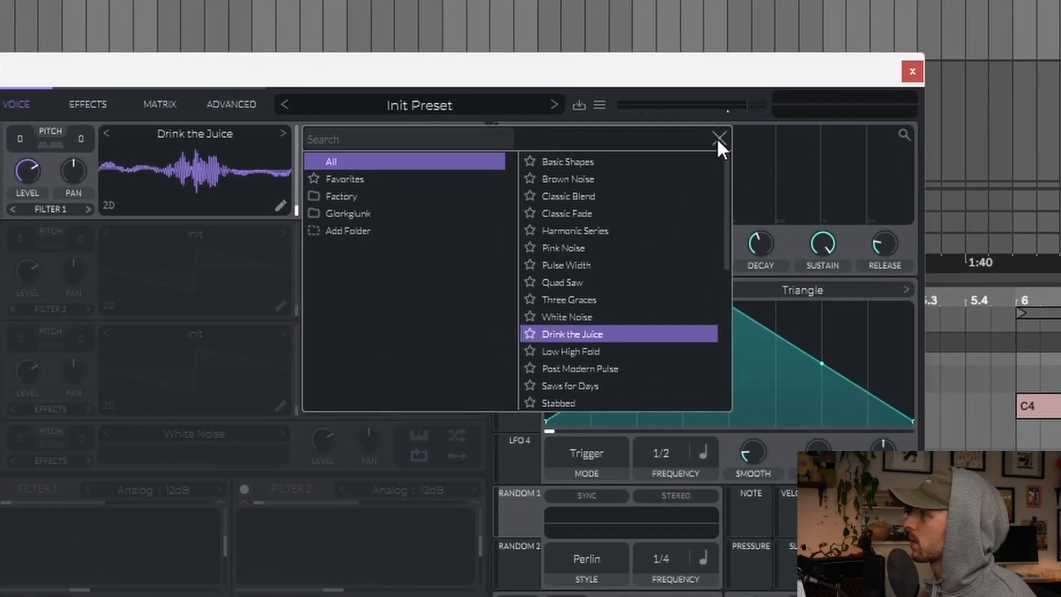
{"action": "left_click", "coordinate": [718, 138]}
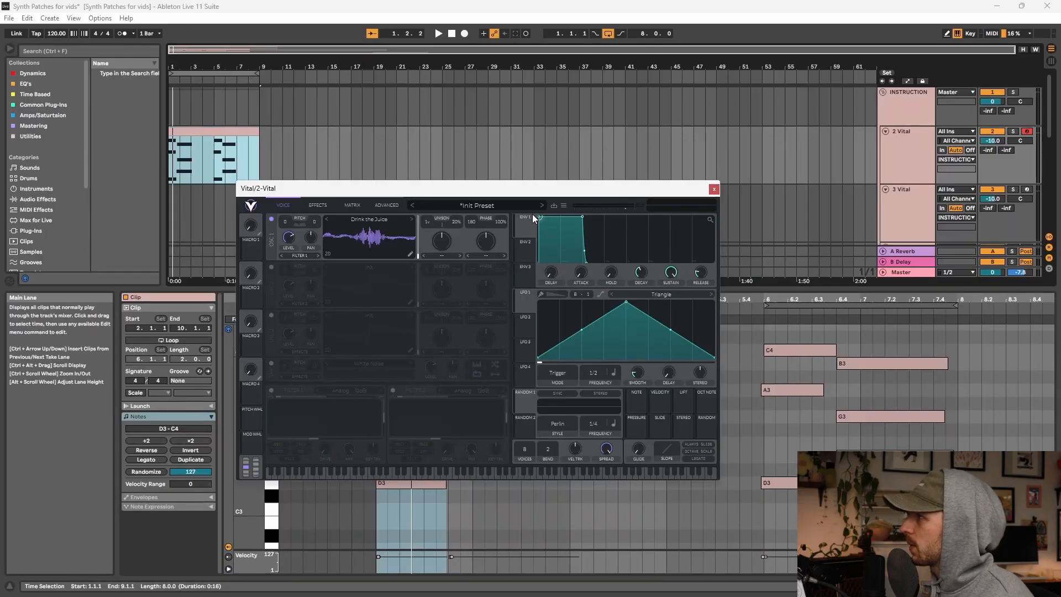
Step: Give envelope 1 a slightly slower attack and a much longer release, and audition the chord clip
{"action": "left_click_drag", "start_coordinate": [594, 264], "coordinate": [666, 227]}
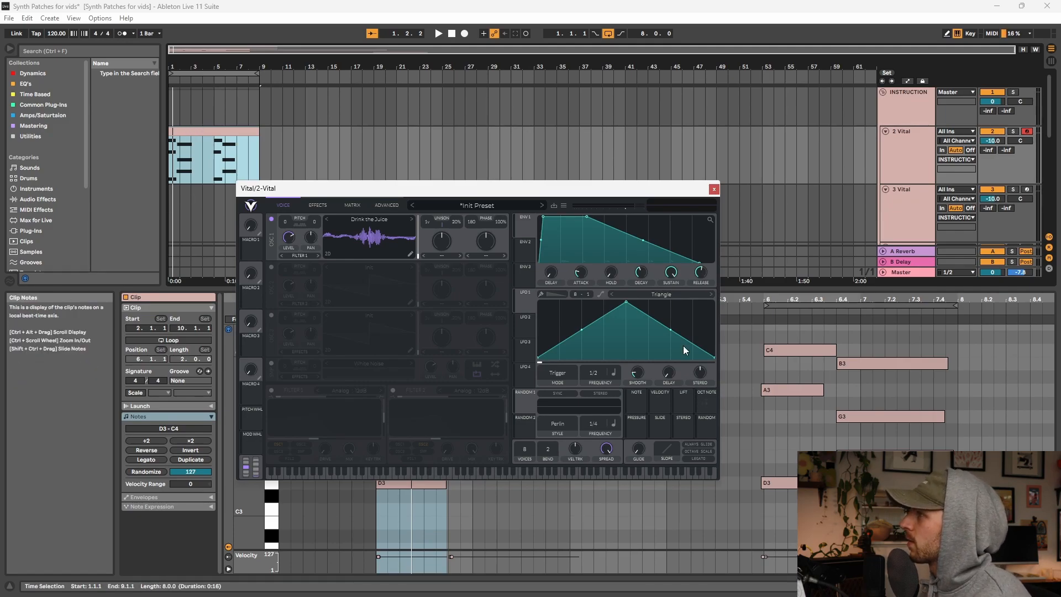
{"action": "left_click", "coordinate": [178, 161]}
{"action": "key", "text": "space"}
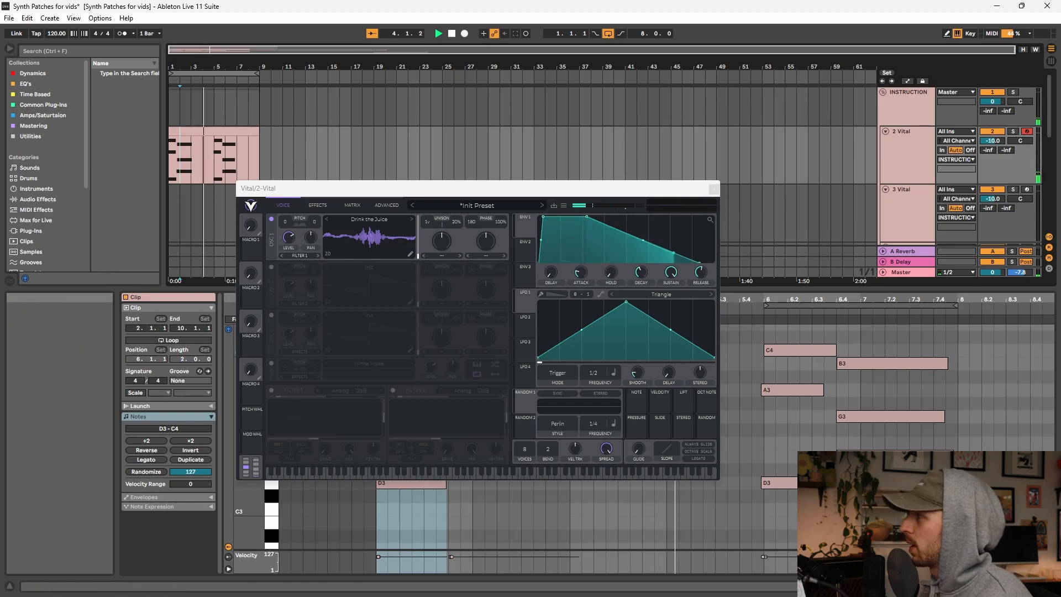
{"action": "left_click", "coordinate": [253, 155]}
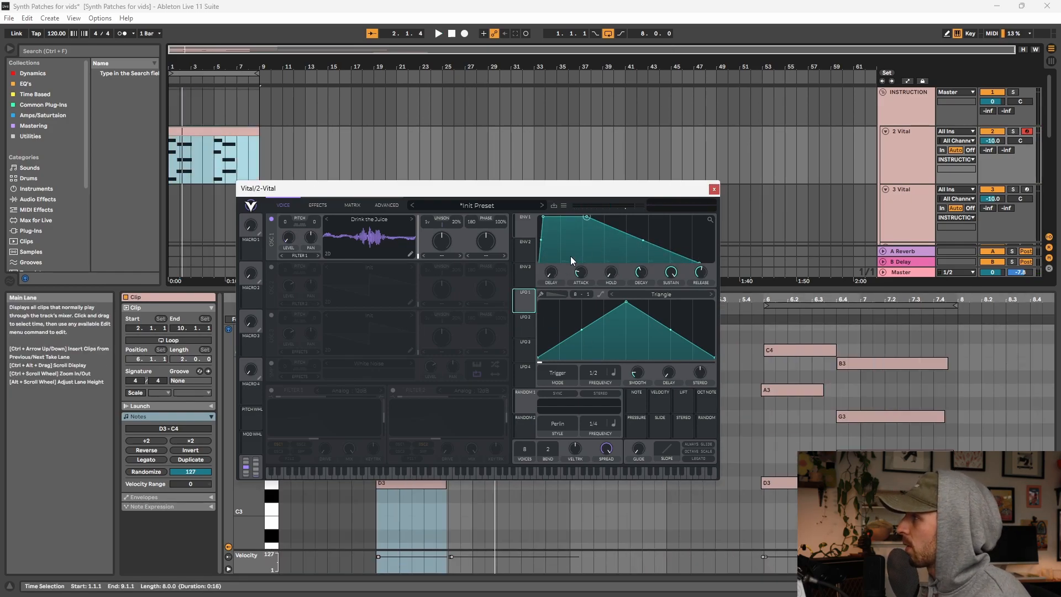
Step: Assign LFO 1 to oscillator 1's level and reshape the LFO curve into a rise, a long plateau and a fall
{"action": "left_click_drag", "start_coordinate": [529, 310], "coordinate": [288, 237]}
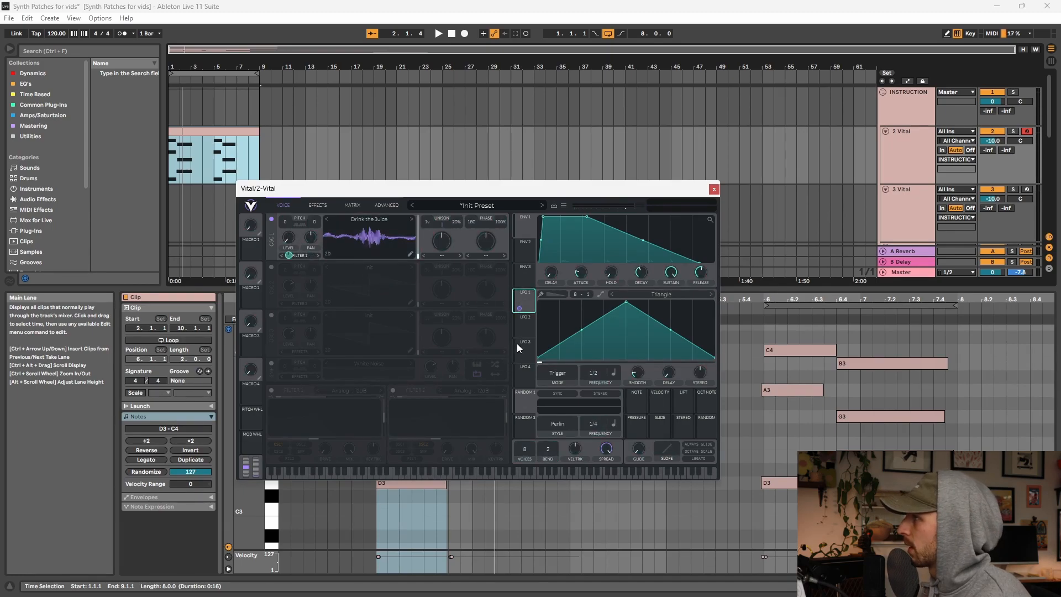
{"action": "left_click_drag", "start_coordinate": [628, 304], "coordinate": [582, 319]}
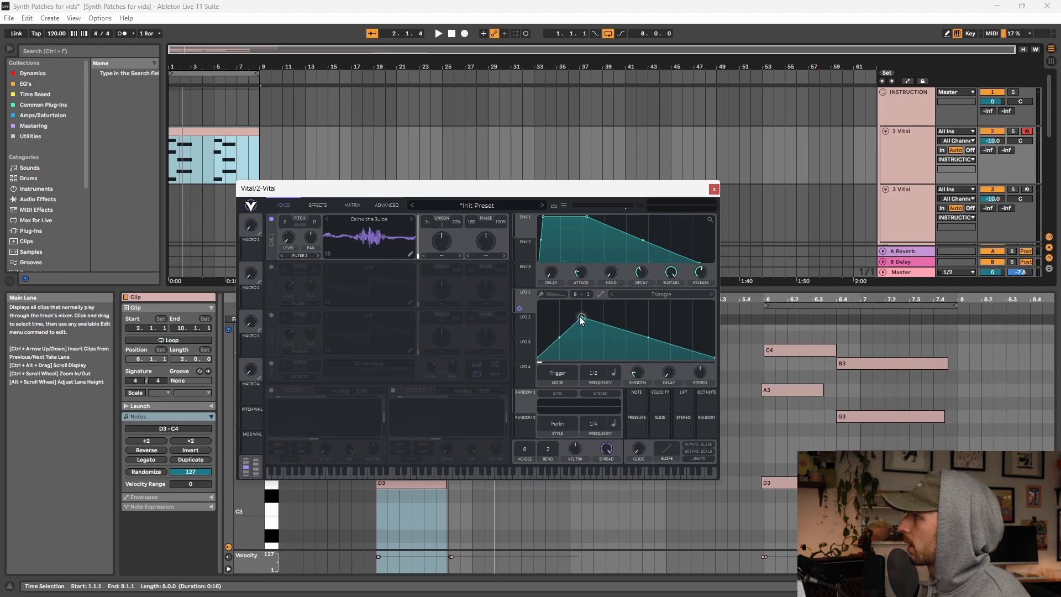
{"action": "double_click", "coordinate": [646, 322]}
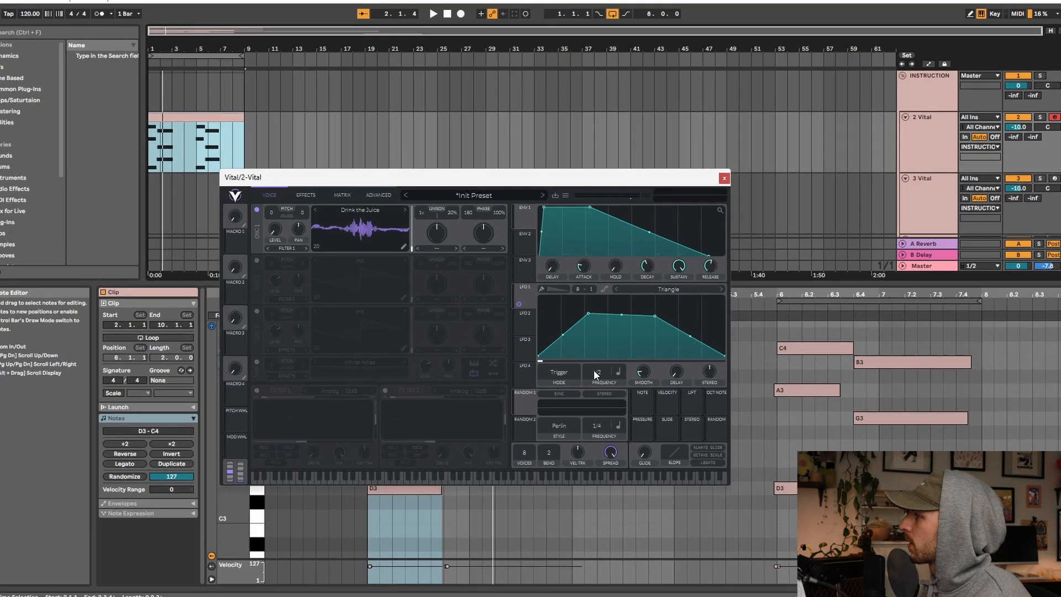
Step: Set LFO 1 to Envelope mode with a frequency of 2/1
{"action": "left_click", "coordinate": [559, 373]}
{"action": "left_click", "coordinate": [559, 407]}
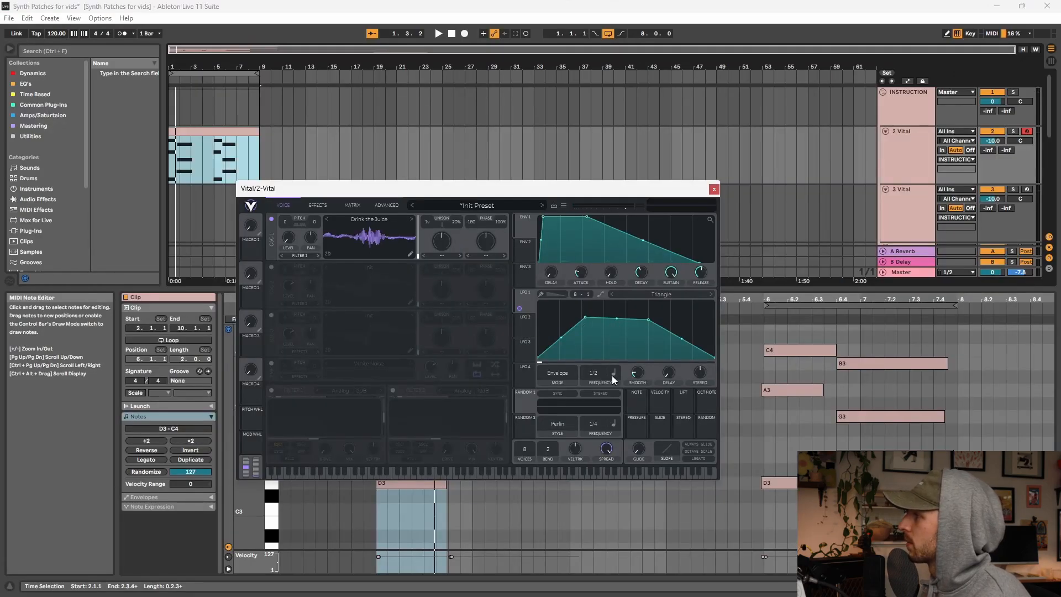
{"action": "left_click_drag", "start_coordinate": [612, 376], "coordinate": [596, 397]}
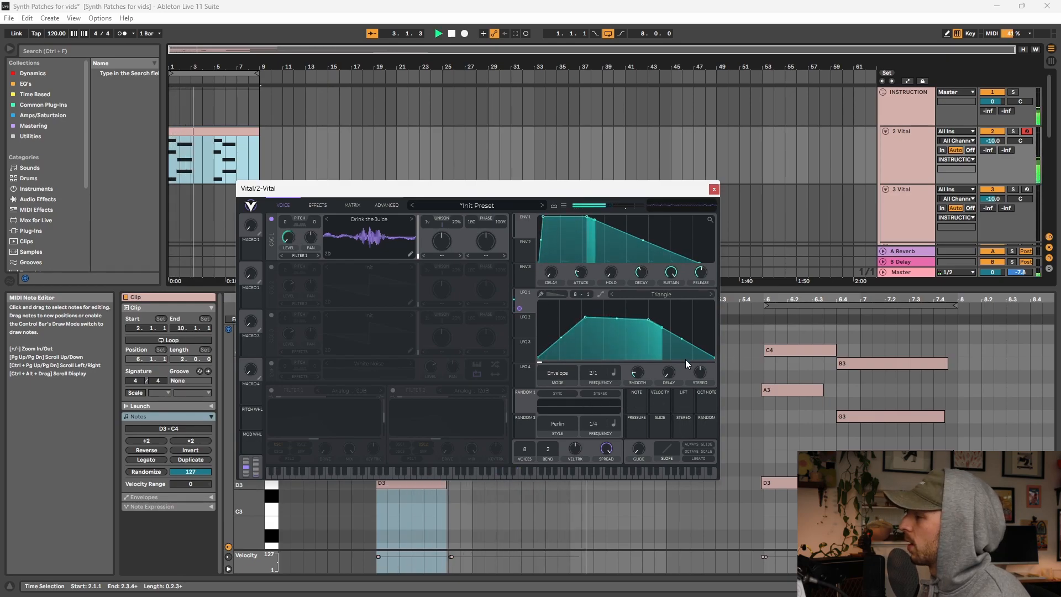
Step: Shift oscillator 1's wavetable frame, transpose it by -12 semitones and audition the clip
{"action": "left_click_drag", "start_coordinate": [417, 227], "coordinate": [417, 229]}
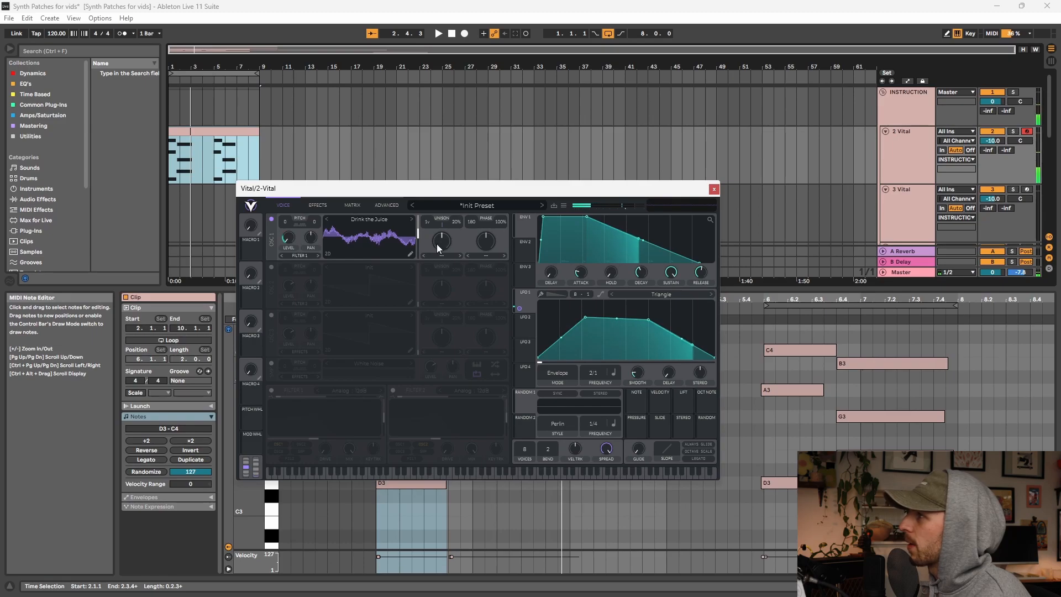
{"action": "left_click_drag", "start_coordinate": [285, 222], "coordinate": [279, 235]}
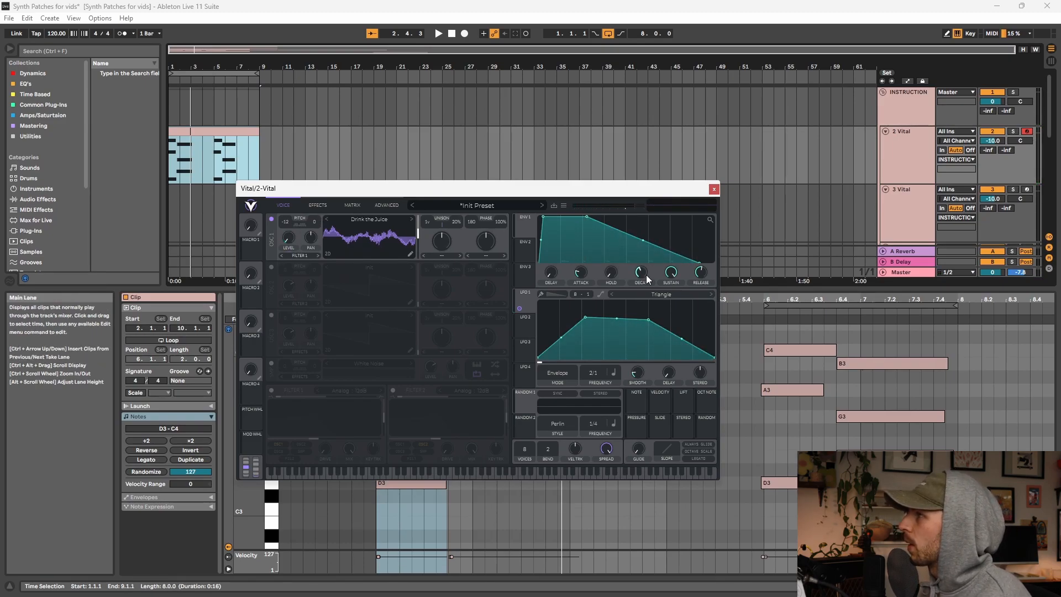
{"action": "key", "text": "space"}
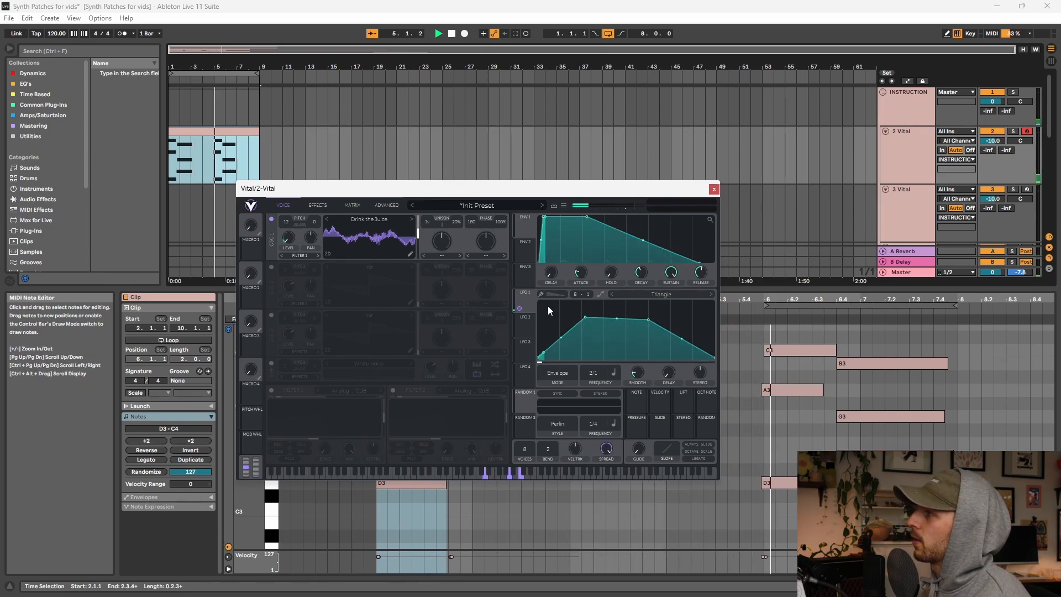
{"action": "left_click", "coordinate": [452, 33]}
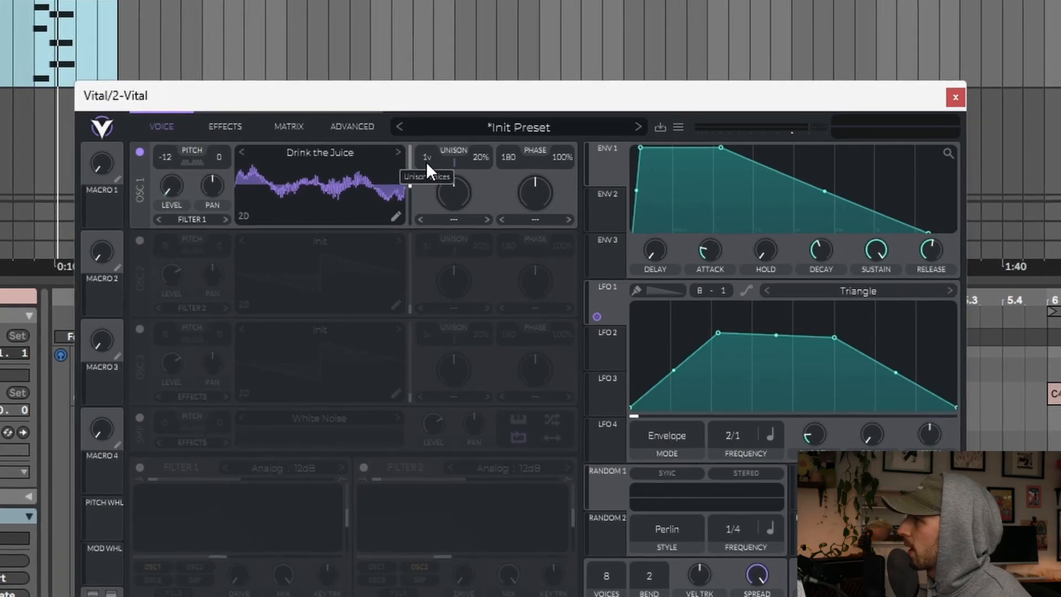
Step: Set oscillator 1's unison to 5 voices with 4% detune, pan it to the right and audition the clip
{"action": "left_click_drag", "start_coordinate": [427, 223], "coordinate": [434, 219]}
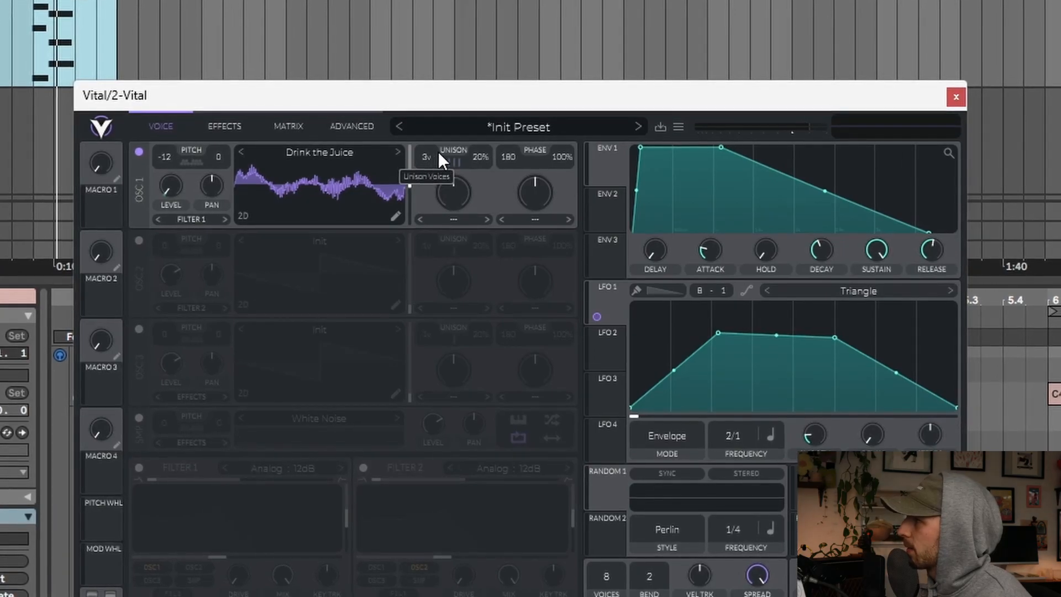
{"action": "left_click_drag", "start_coordinate": [448, 141], "coordinate": [454, 137]}
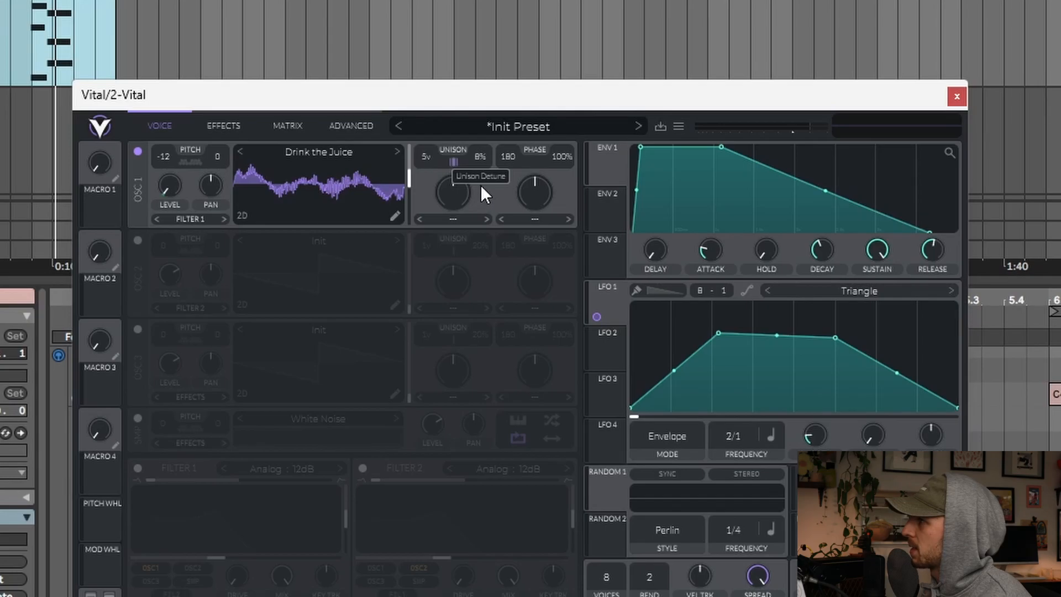
{"action": "key", "text": "space"}
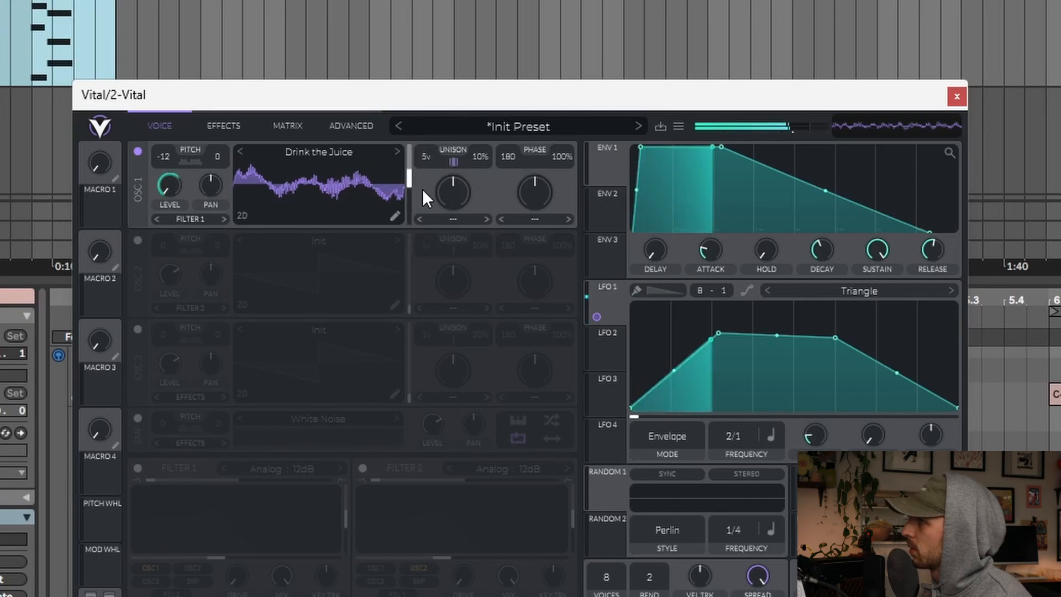
{"action": "mouse_move", "coordinate": [456, 166]}
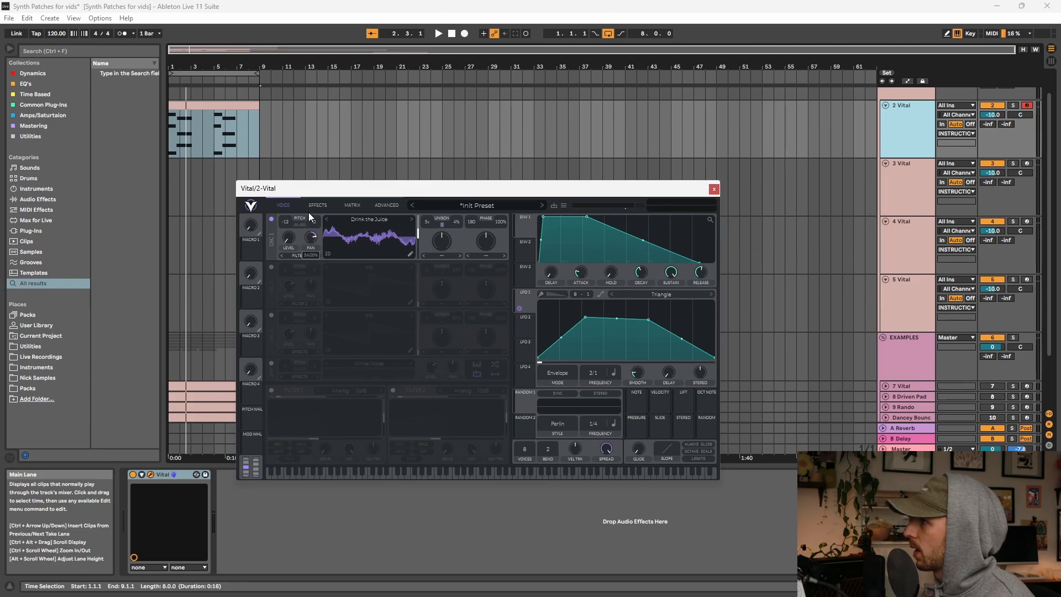
{"action": "key", "text": "space"}
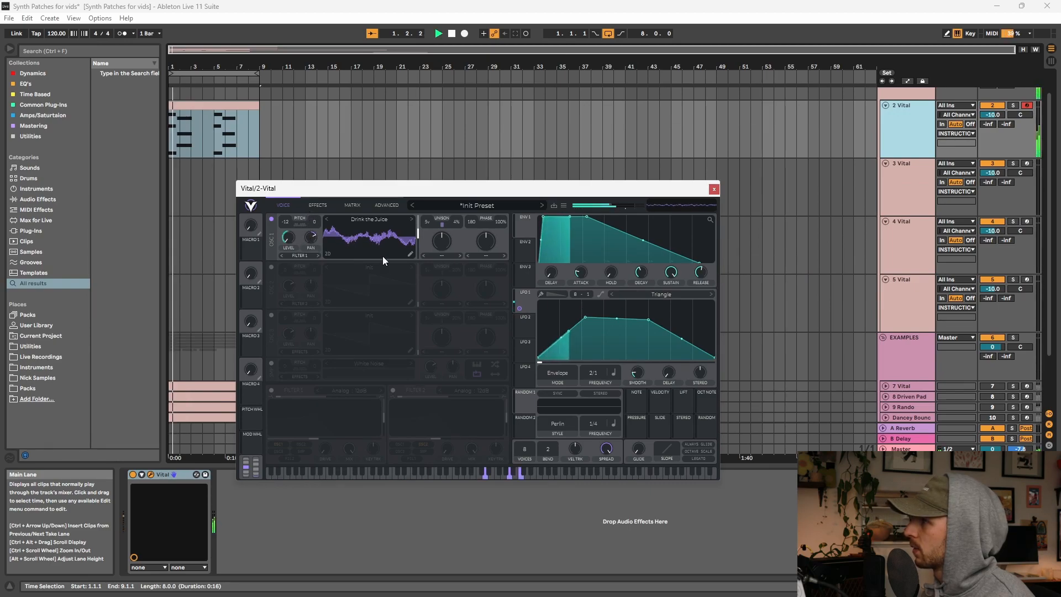
Step: Enable oscillator 2 with the Squish Flange wavetable and modulate its level with a plateau-shaped LFO 2
{"action": "left_click", "coordinate": [271, 267]}
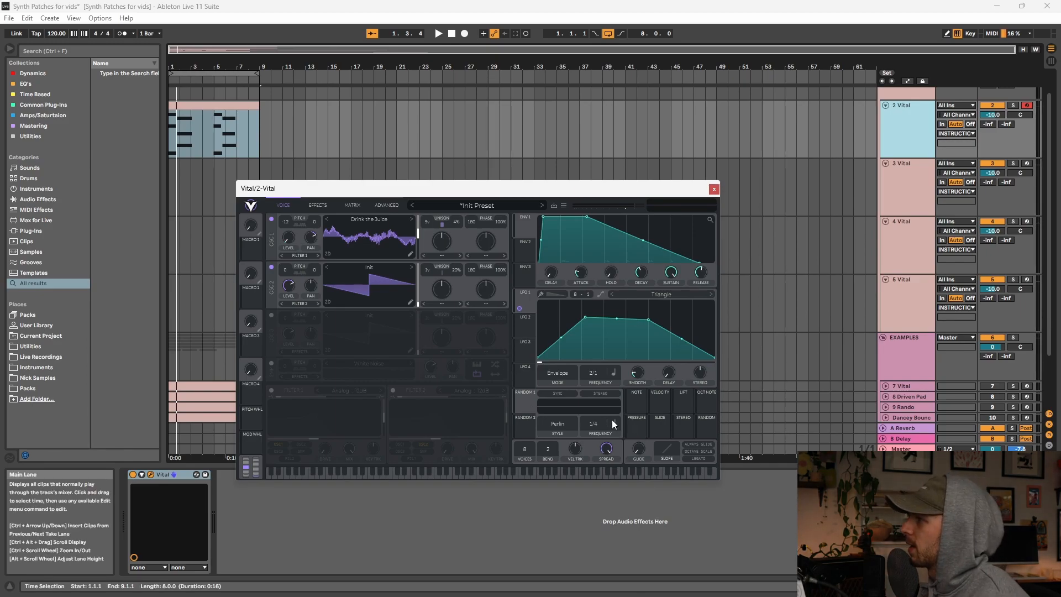
{"action": "left_click", "coordinate": [532, 333]}
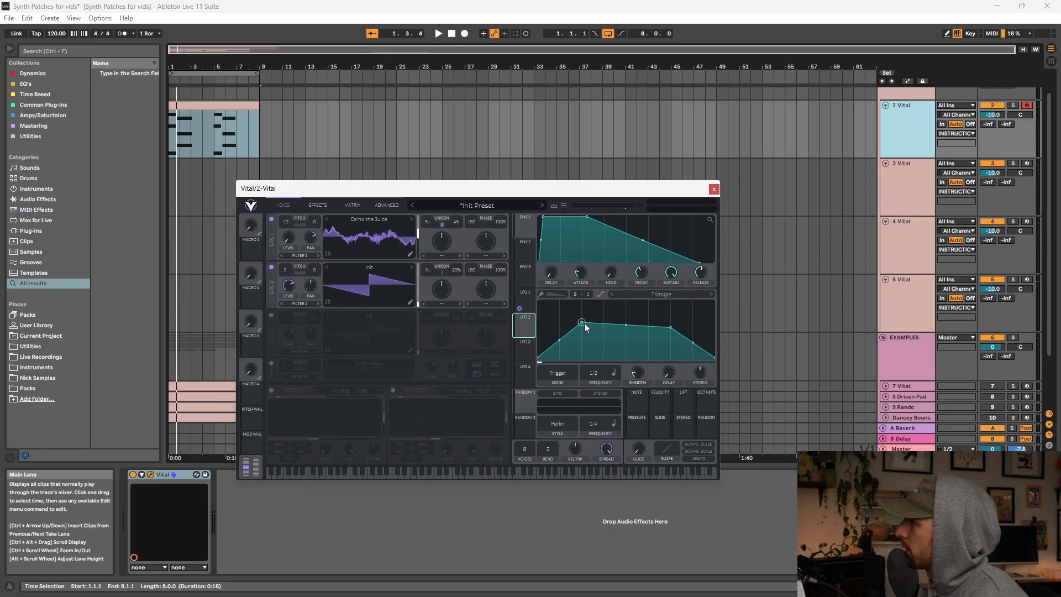
{"action": "left_click", "coordinate": [387, 266]}
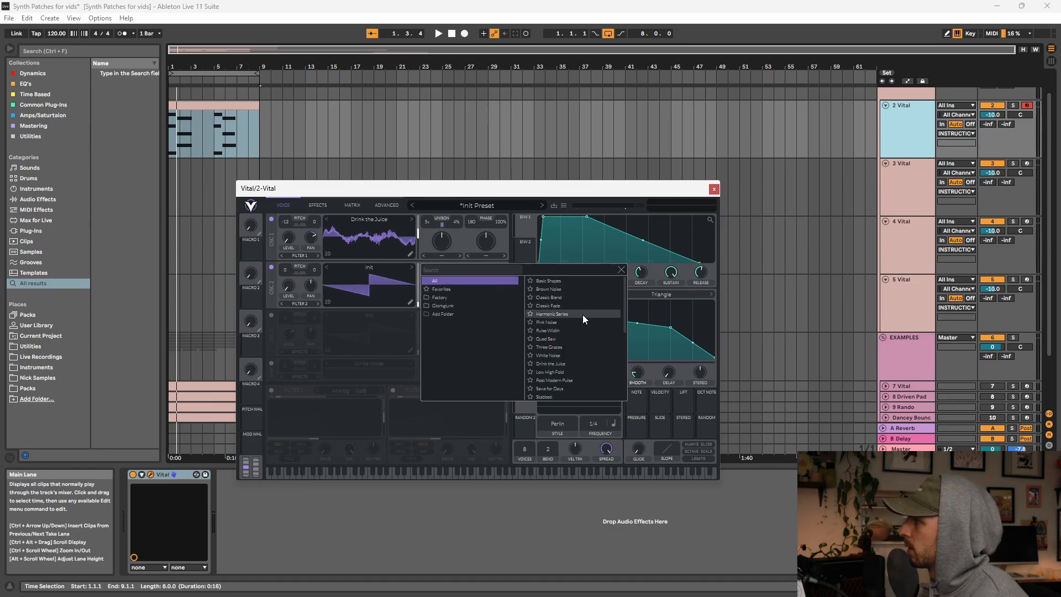
{"action": "scroll", "coordinate": [566, 311], "scroll_direction": "down", "scroll_amount": 3}
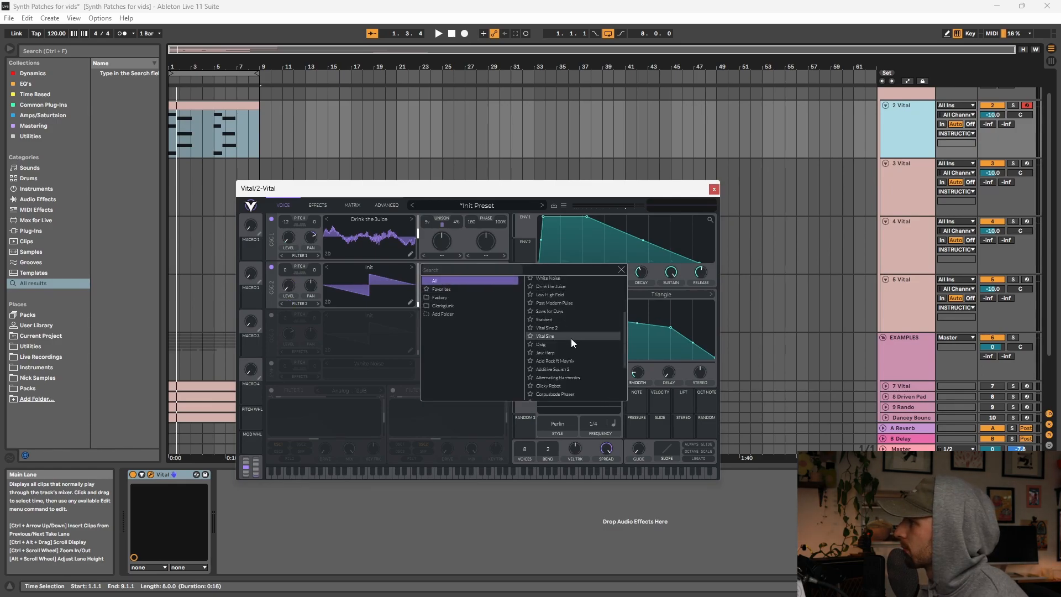
{"action": "double_click", "coordinate": [572, 337]}
{"action": "key", "text": "space"}
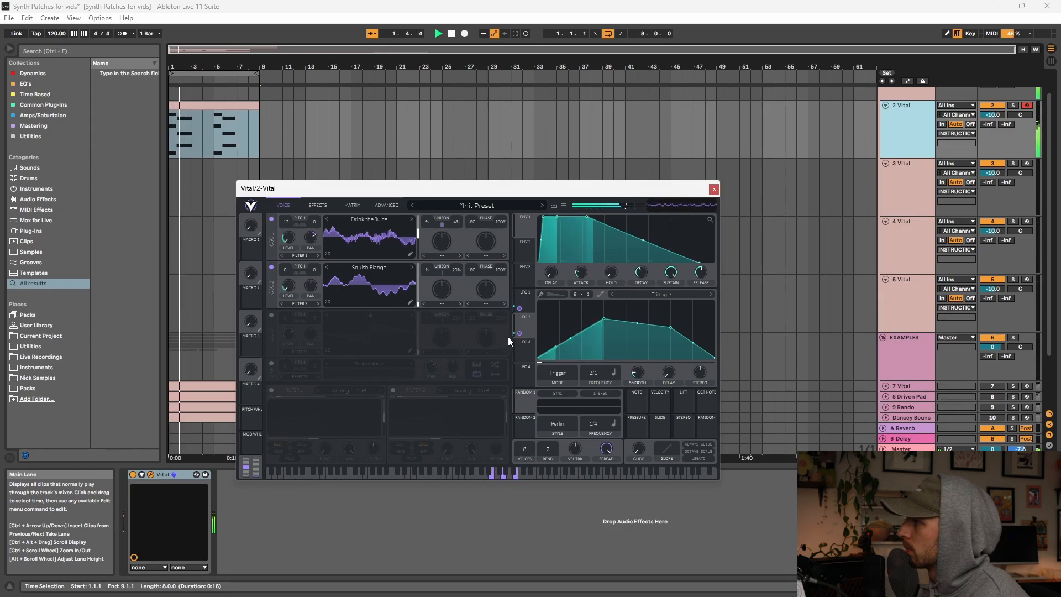
Step: Shift oscillator 2's wavetable frame and give it 5 unison voices, auditioning the clip and comparing the LFO 1 and LFO 2 curves
{"action": "left_click_drag", "start_coordinate": [419, 301], "coordinate": [419, 275]}
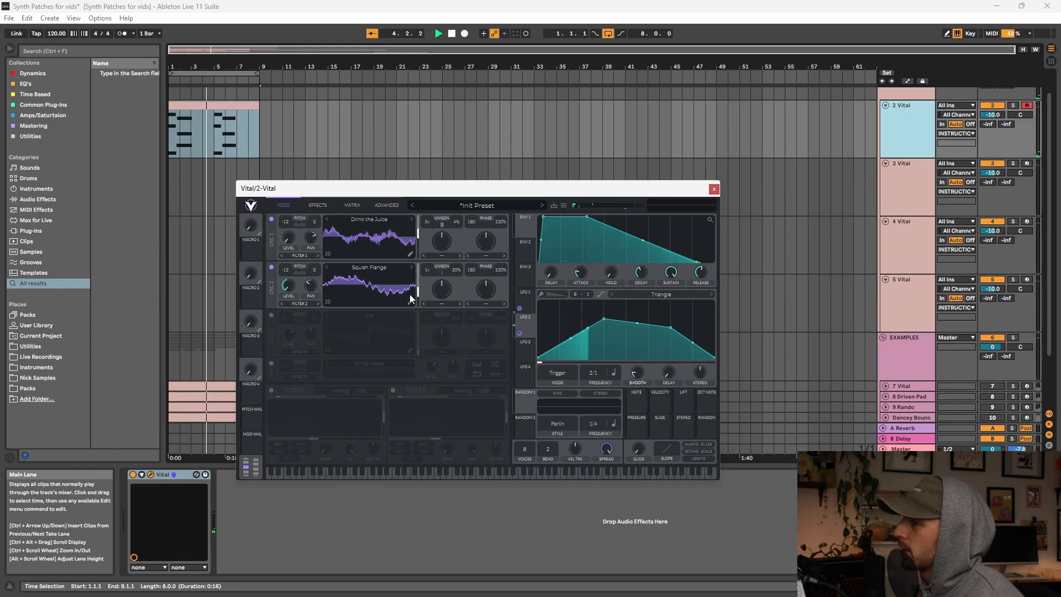
{"action": "key", "text": "space"}
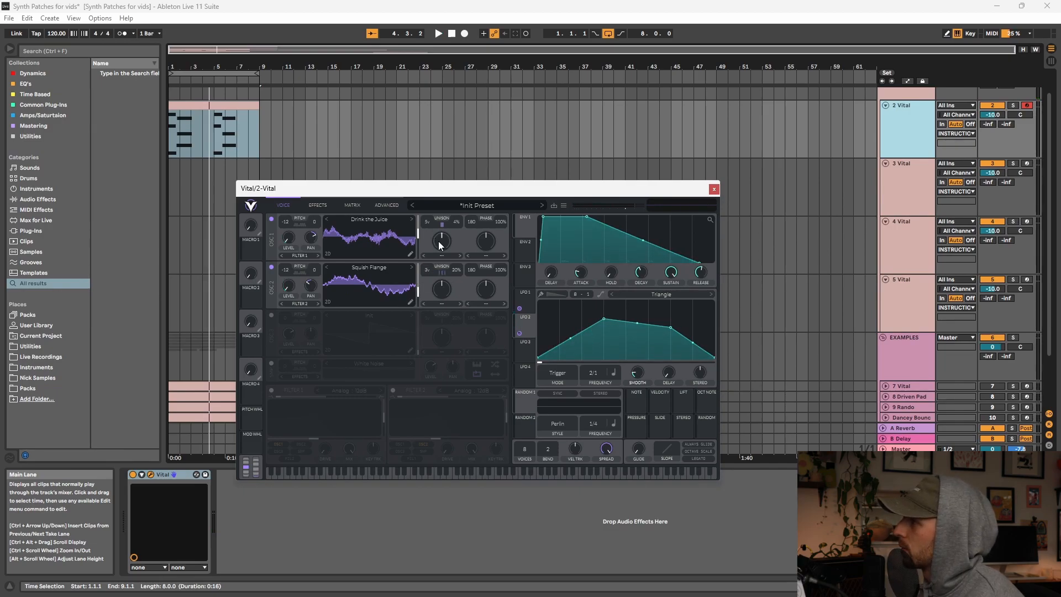
{"action": "key", "text": "space"}
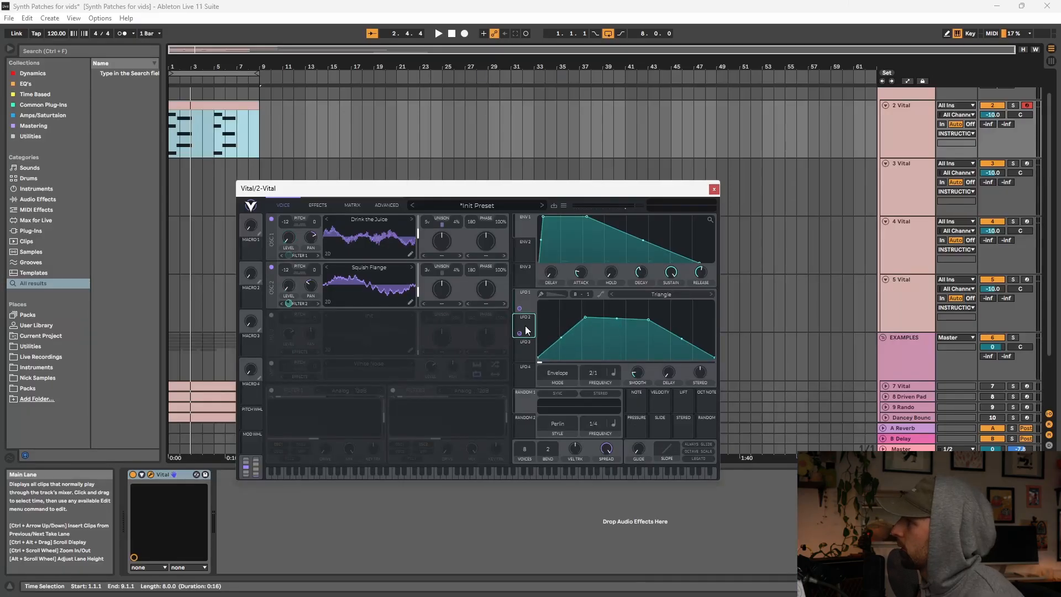
{"action": "left_click", "coordinate": [521, 328]}
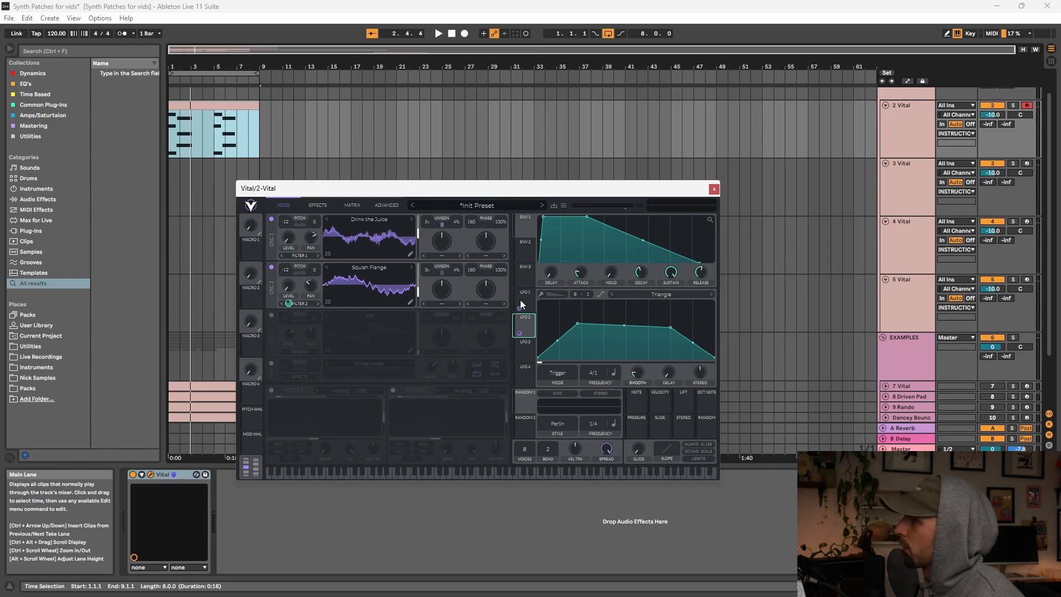
{"action": "left_click", "coordinate": [529, 299]}
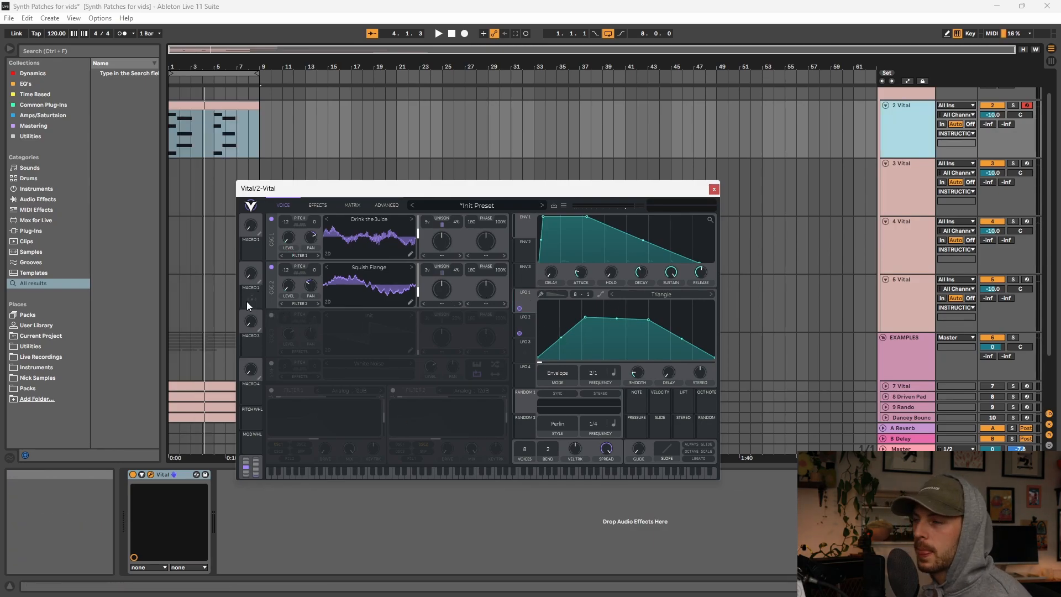
Step: Enable oscillator 3, load the Basic Shapes wavetable and open it for editing
{"action": "left_click", "coordinate": [272, 315]}
{"action": "left_click", "coordinate": [369, 316]}
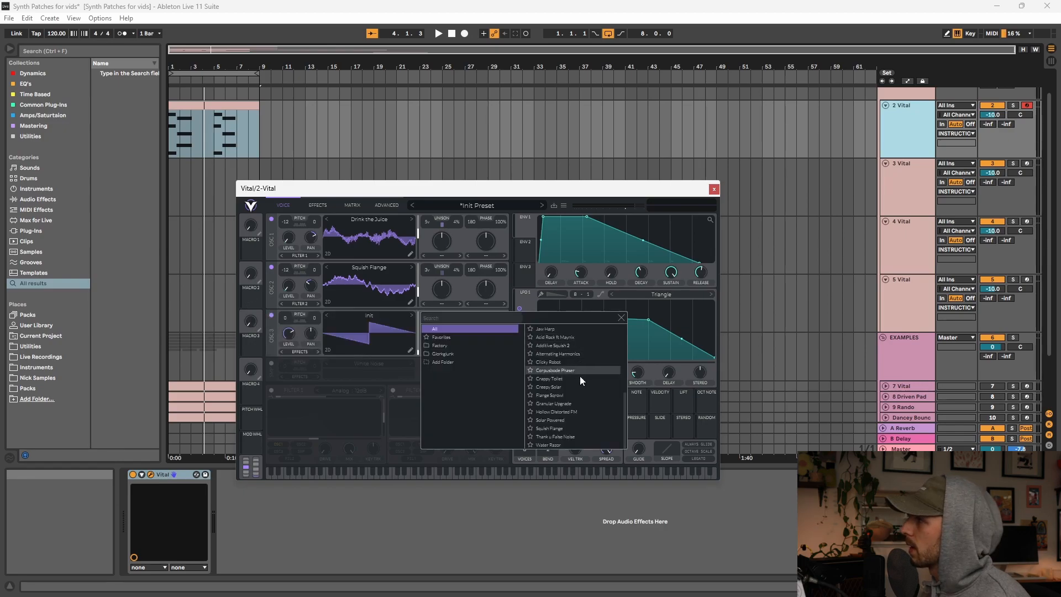
{"action": "scroll", "coordinate": [591, 362], "scroll_direction": "up", "scroll_amount": 5}
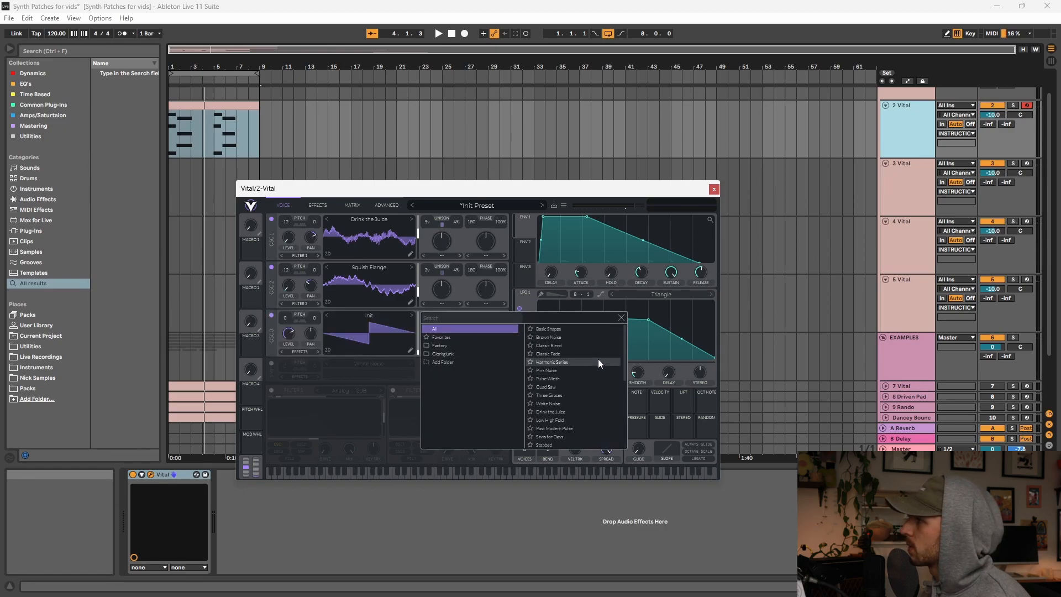
{"action": "left_click", "coordinate": [558, 328]}
{"action": "left_click", "coordinate": [409, 349]}
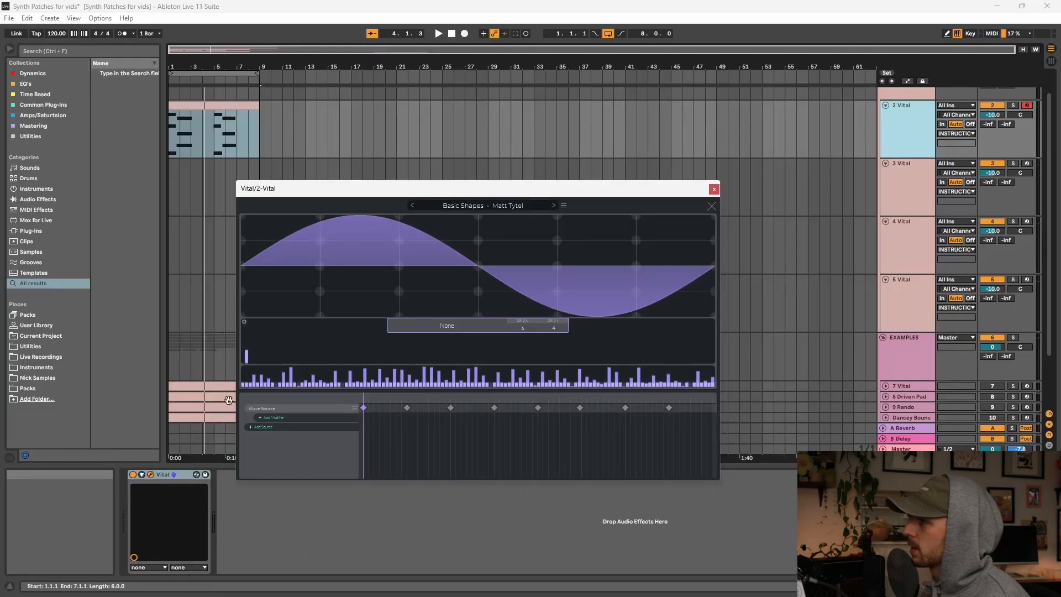
Step: Remove every keyframe of the Basic Shapes wave source except the first sine frame
{"action": "double_click", "coordinate": [407, 410]}
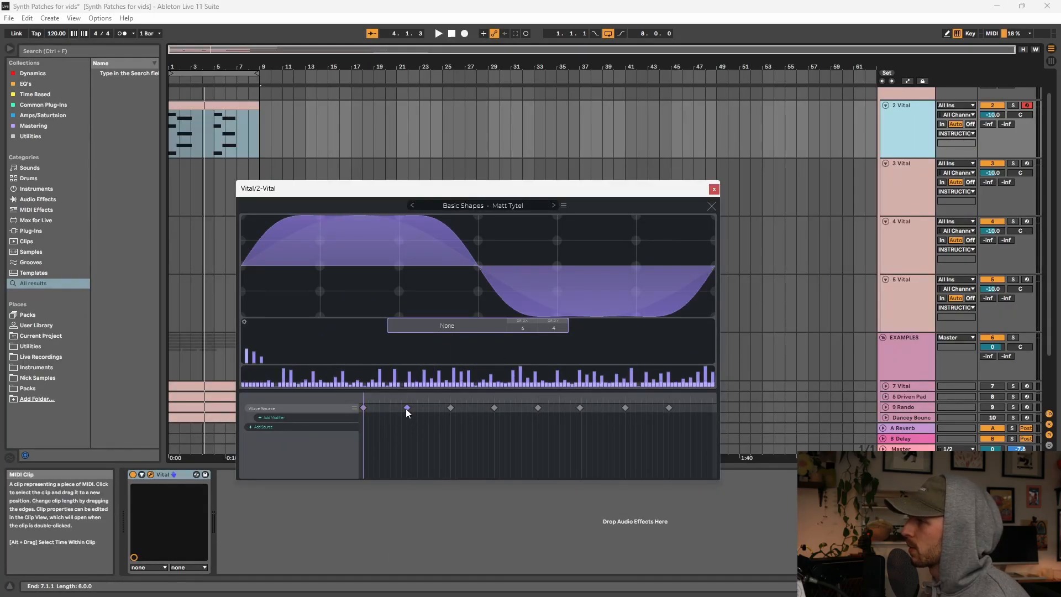
{"action": "double_click", "coordinate": [450, 409]}
{"action": "double_click", "coordinate": [493, 409]}
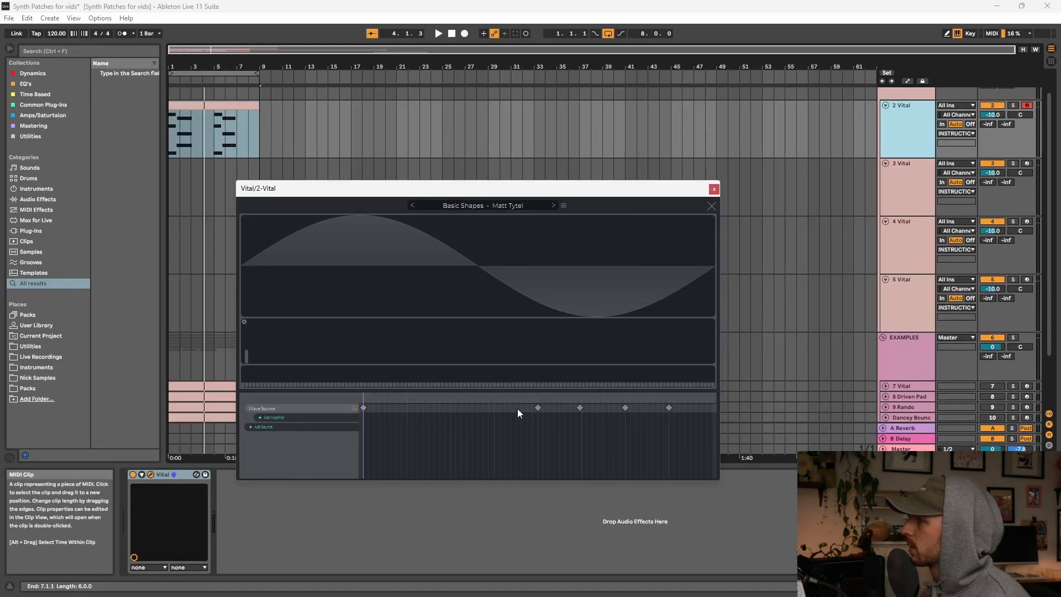
{"action": "double_click", "coordinate": [538, 408]}
{"action": "double_click", "coordinate": [579, 407]}
{"action": "double_click", "coordinate": [625, 408]}
{"action": "double_click", "coordinate": [669, 408]}
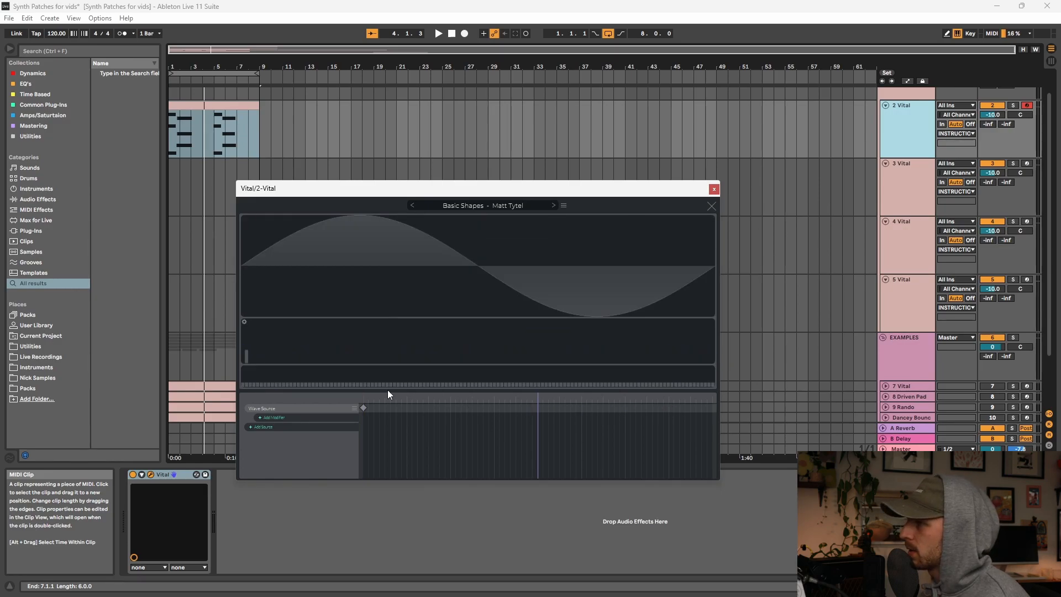
Step: Add a second wave source to the wavetable and raise a few low harmonics in its first frame
{"action": "left_click", "coordinate": [263, 427]}
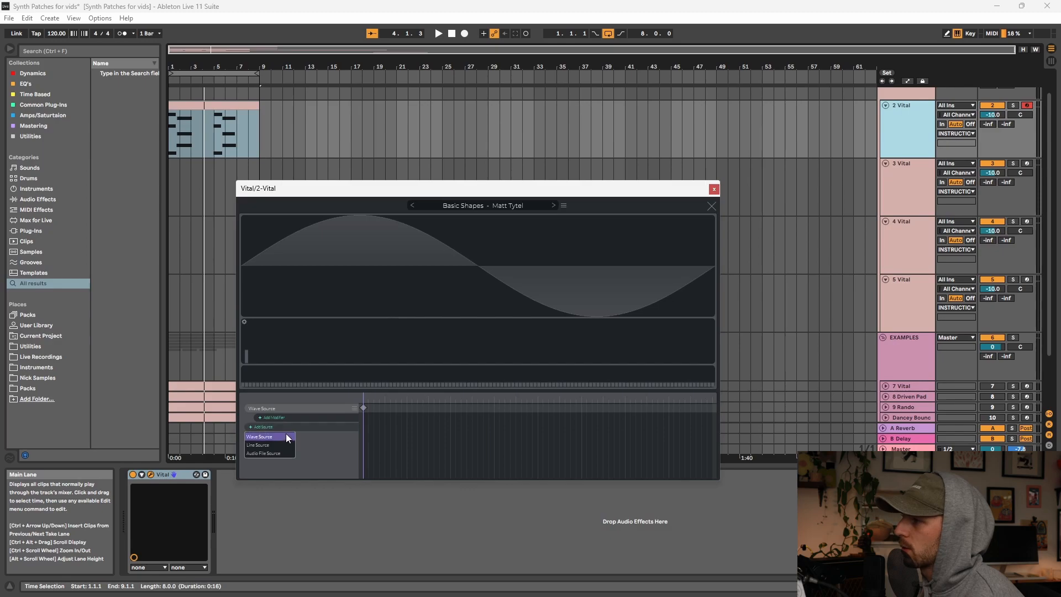
{"action": "left_click", "coordinate": [256, 437]}
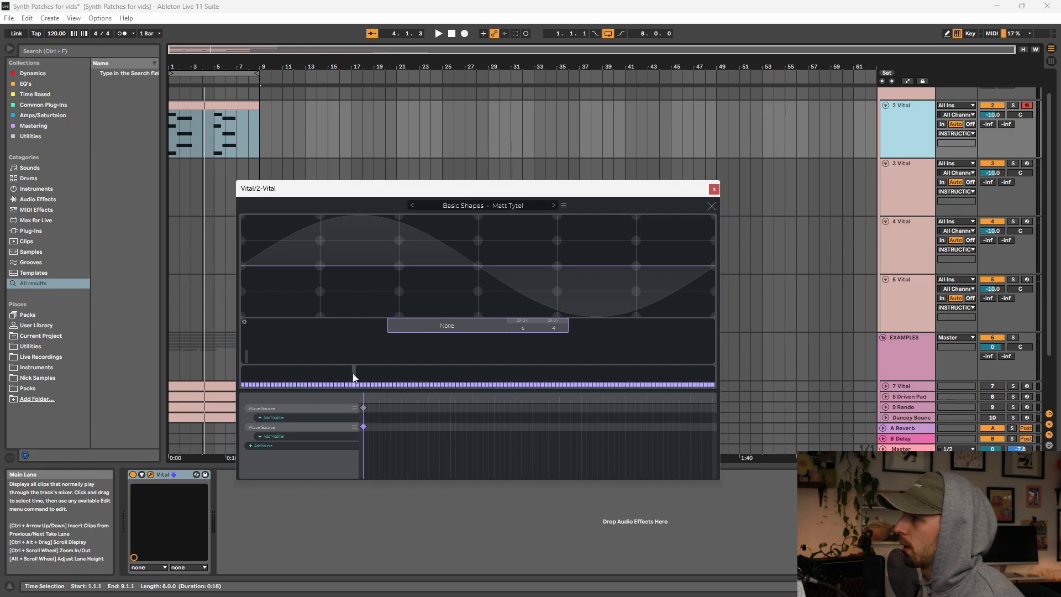
{"action": "mouse_move", "coordinate": [246, 354]}
{"action": "left_mouse_down"}
{"action": "mouse_move", "coordinate": [268, 357]}
{"action": "mouse_move", "coordinate": [270, 339]}
{"action": "left_mouse_up"}
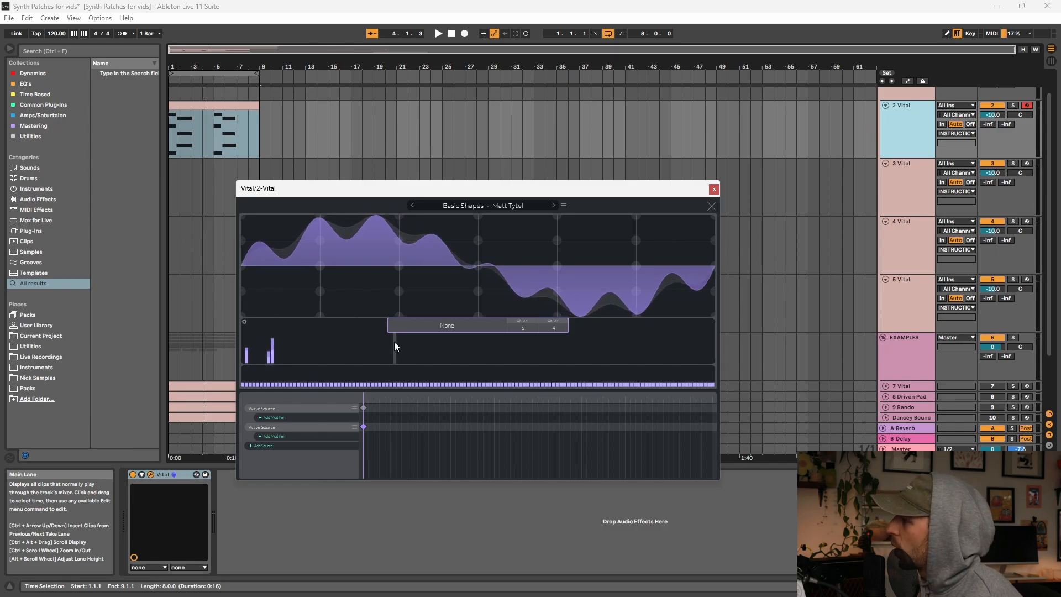
Step: Add a keyframe at the end of the second wave source, draw clusters of higher harmonics into it and return to the oscillators
{"action": "double_click", "coordinate": [713, 427]}
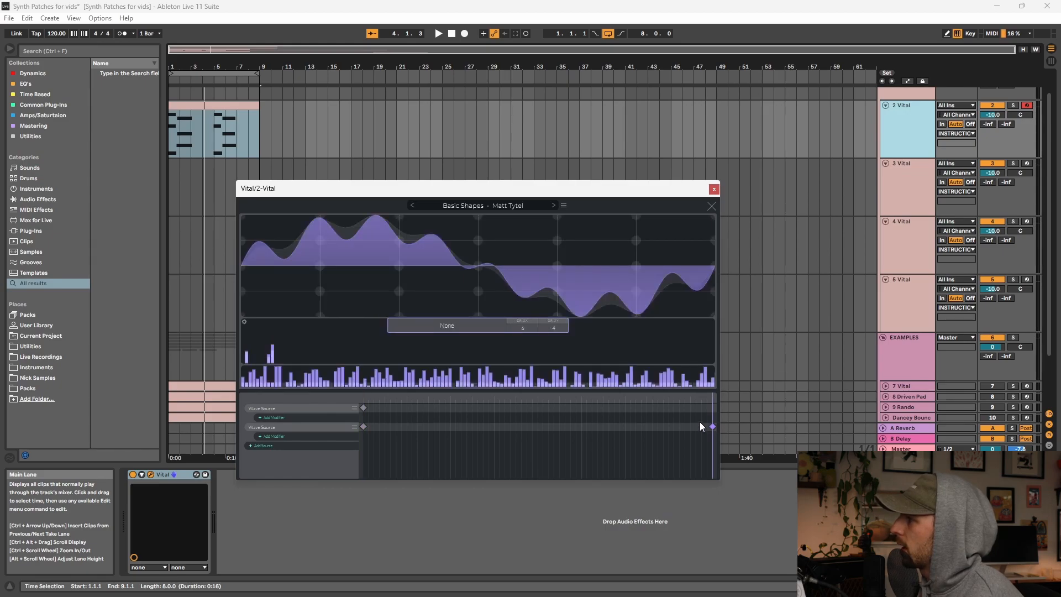
{"action": "mouse_move", "coordinate": [285, 343]}
{"action": "left_mouse_down"}
{"action": "mouse_move", "coordinate": [308, 332]}
{"action": "mouse_move", "coordinate": [423, 370]}
{"action": "left_mouse_up"}
{"action": "mouse_move", "coordinate": [324, 344]}
{"action": "left_mouse_down"}
{"action": "mouse_move", "coordinate": [570, 360]}
{"action": "mouse_move", "coordinate": [640, 341]}
{"action": "mouse_move", "coordinate": [580, 334]}
{"action": "left_mouse_up"}
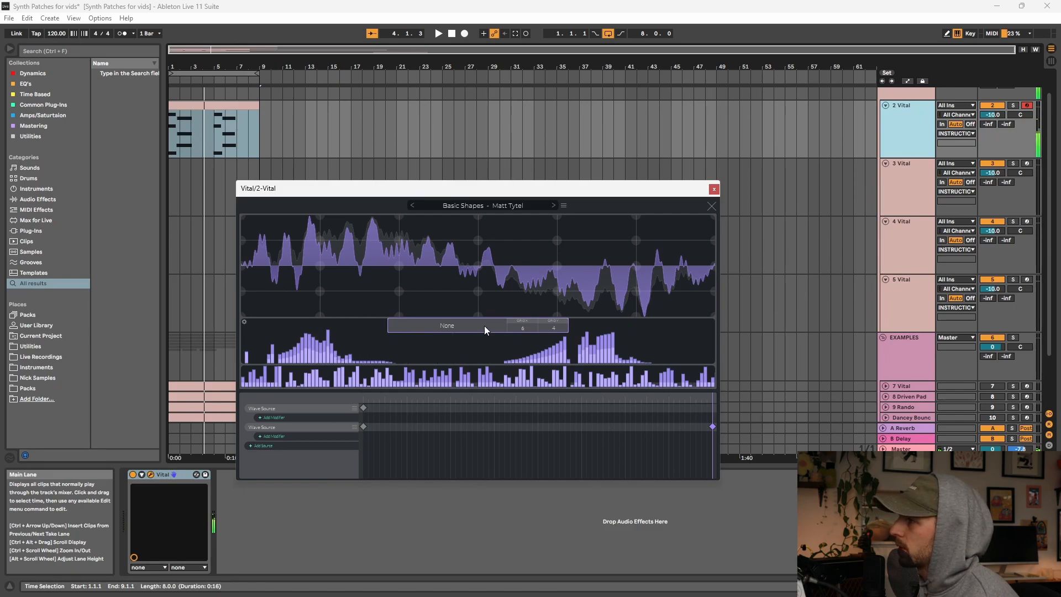
{"action": "mouse_move", "coordinate": [315, 350]}
{"action": "left_mouse_down"}
{"action": "mouse_move", "coordinate": [619, 359]}
{"action": "mouse_move", "coordinate": [335, 333]}
{"action": "left_mouse_up"}
{"action": "mouse_move", "coordinate": [352, 370]}
{"action": "left_mouse_down"}
{"action": "mouse_move", "coordinate": [290, 366]}
{"action": "mouse_move", "coordinate": [347, 379]}
{"action": "left_mouse_up"}
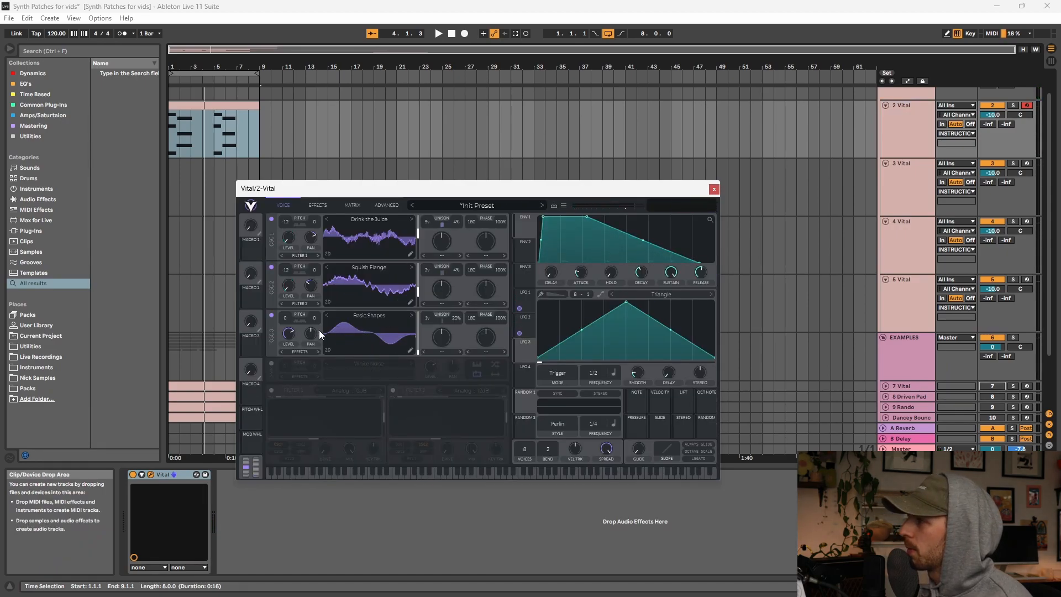
Step: Audition oscillator 3 while sweeping its wavetable frame to the end and back to the start
{"action": "left_click_drag", "start_coordinate": [418, 353], "coordinate": [421, 313]}
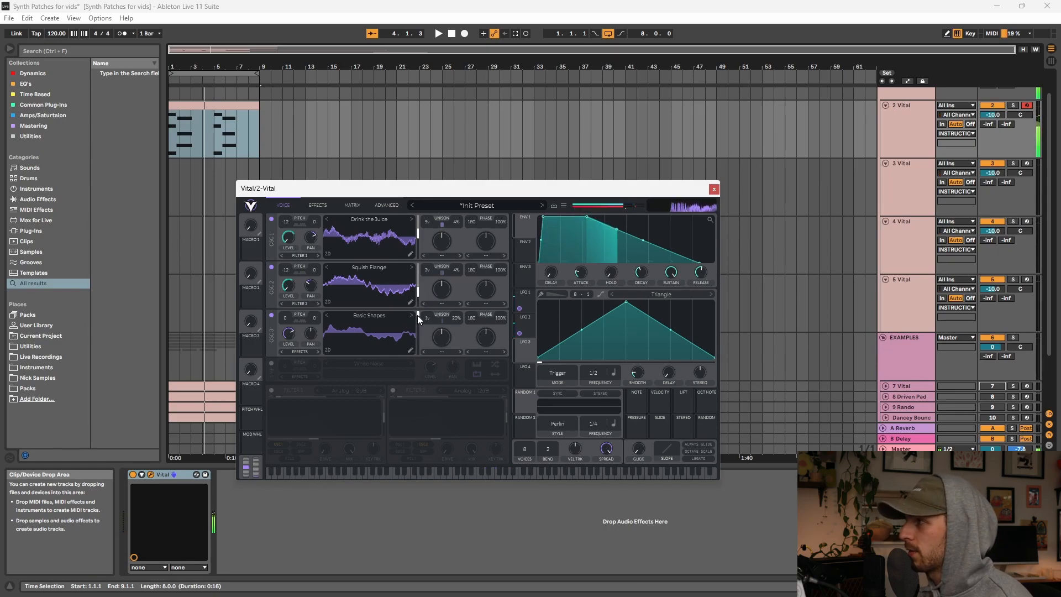
{"action": "left_click_drag", "start_coordinate": [418, 317], "coordinate": [422, 276]}
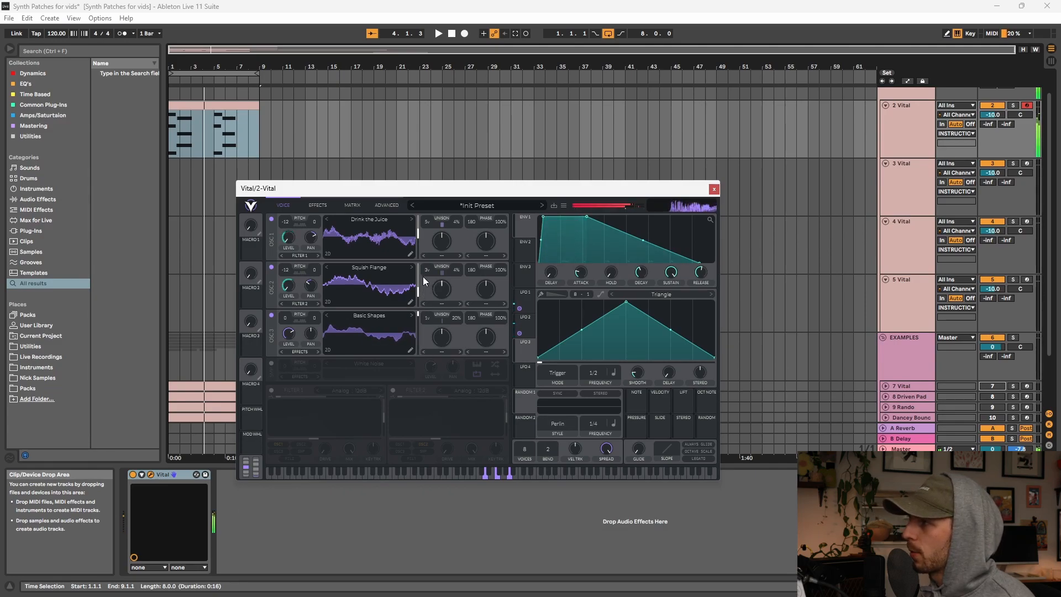
{"action": "left_click_drag", "start_coordinate": [420, 313], "coordinate": [417, 364]}
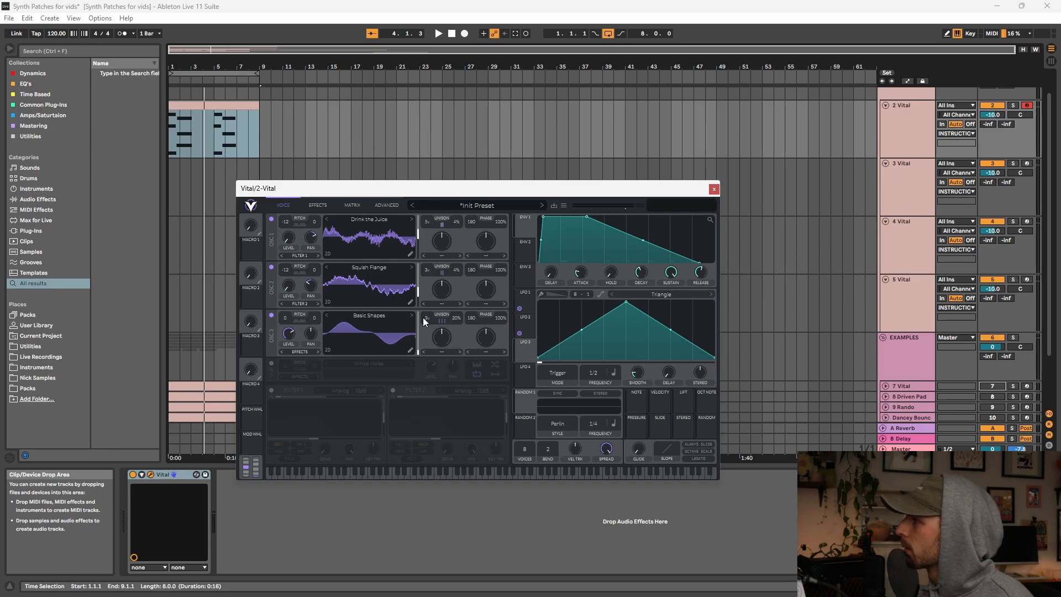
Step: Set oscillator 3's unison to 5 voices with 4% detune and the phase randomization of all three oscillators to 0%
{"action": "left_click_drag", "start_coordinate": [456, 318], "coordinate": [453, 336]}
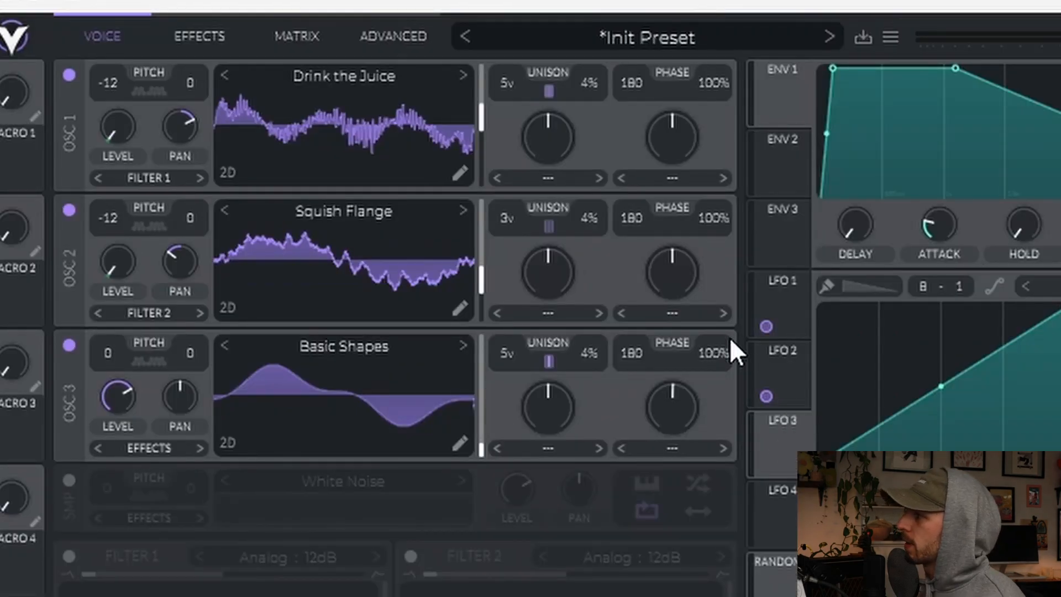
{"action": "left_click_drag", "start_coordinate": [731, 340], "coordinate": [711, 355]}
{"action": "left_click_drag", "start_coordinate": [714, 218], "coordinate": [679, 595]}
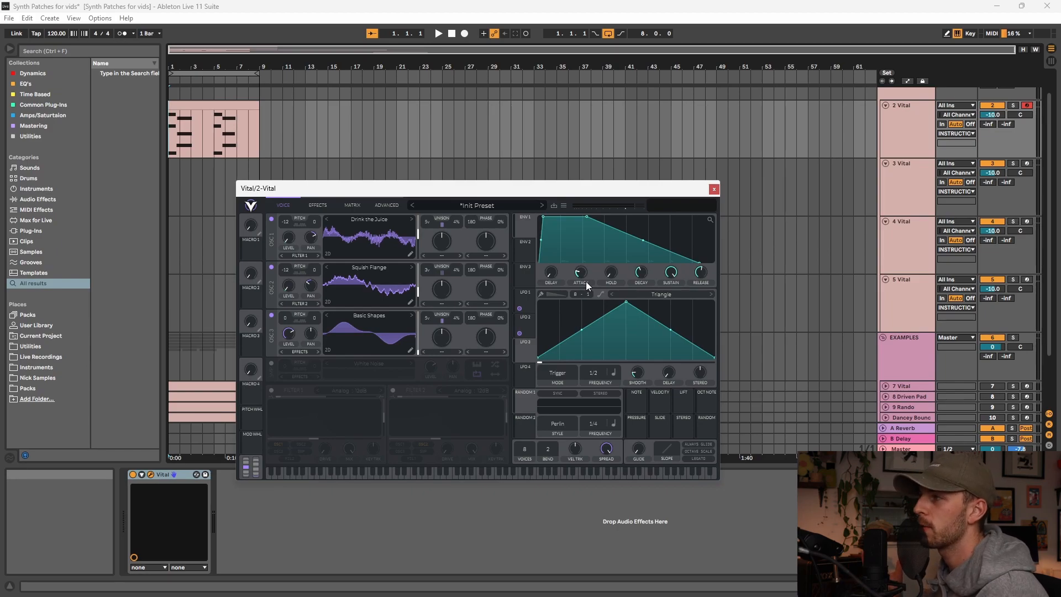
Step: Modulate oscillator 3's level with LFO 3 and reshape its triangle into a plateau with a quick rise
{"action": "mouse_move", "coordinate": [586, 283]}
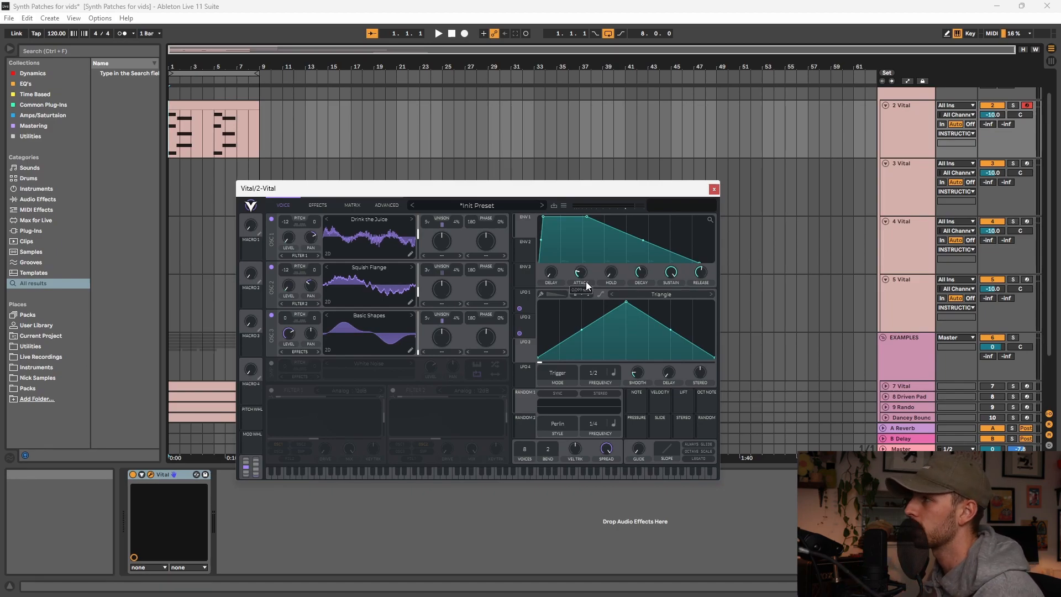
{"action": "key", "text": "space"}
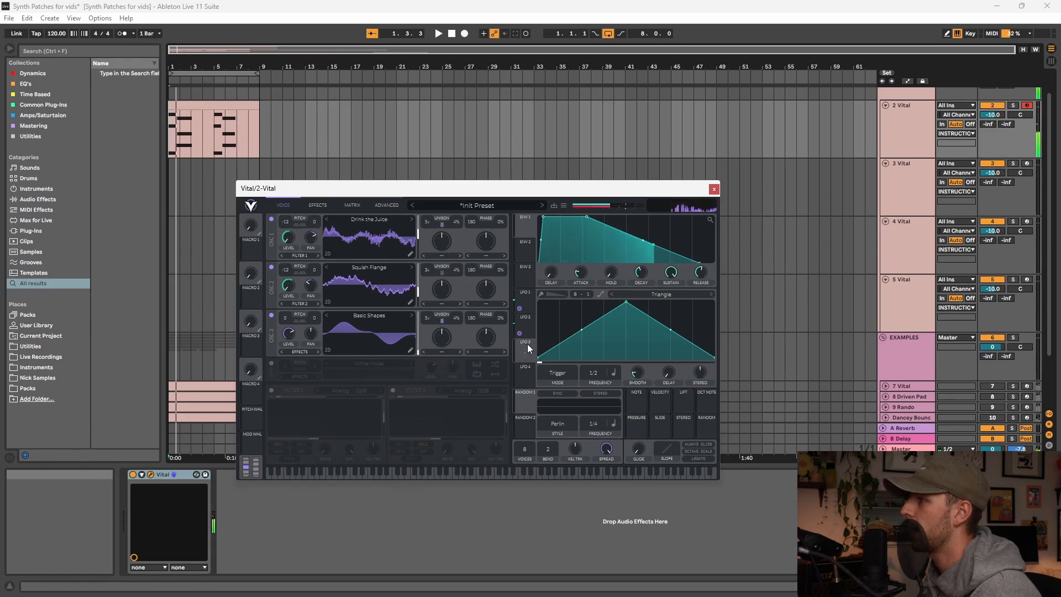
{"action": "left_click_drag", "start_coordinate": [527, 354], "coordinate": [293, 336]}
{"action": "left_click_drag", "start_coordinate": [627, 302], "coordinate": [639, 320]}
{"action": "double_click", "coordinate": [596, 331]}
{"action": "left_click_drag", "start_coordinate": [560, 331], "coordinate": [565, 322]}
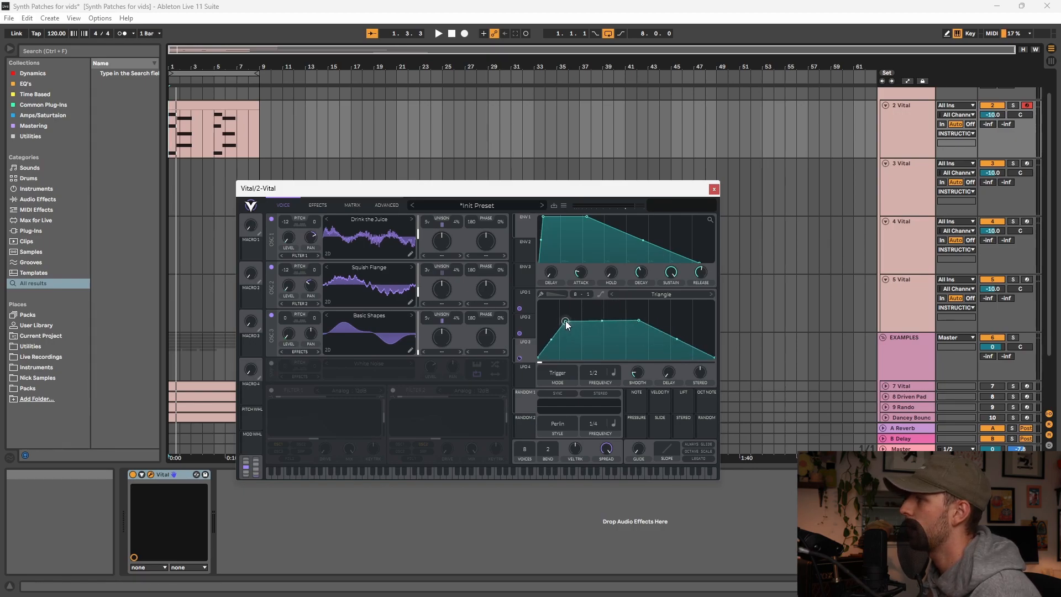
Step: Enable the White Noise sampler, modulate its level with LFO 3 and audition the clip
{"action": "left_click", "coordinate": [271, 364]}
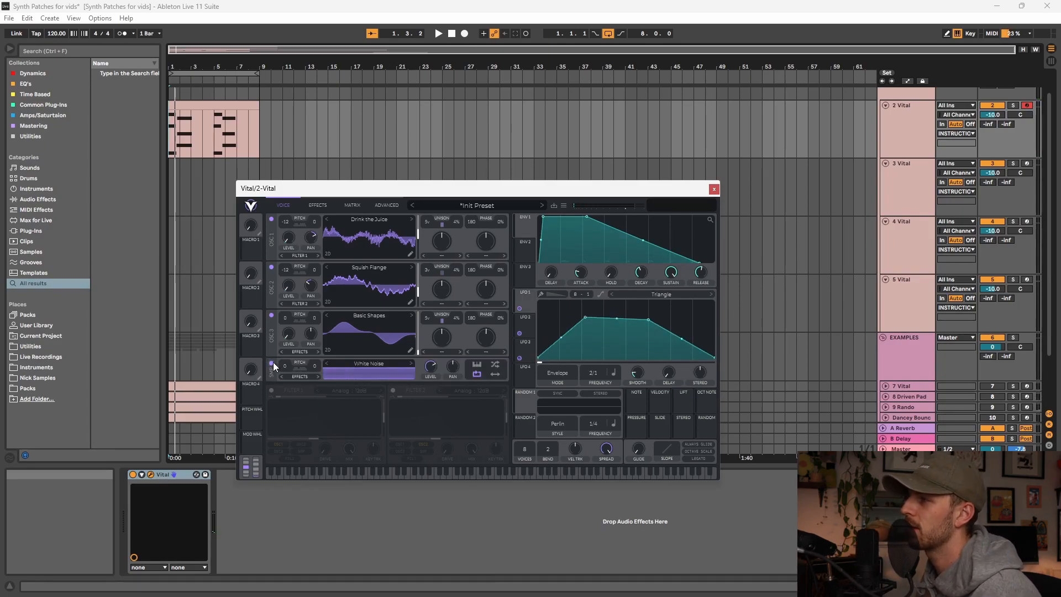
{"action": "left_click", "coordinate": [528, 302]}
{"action": "left_click", "coordinate": [524, 343]}
{"action": "left_click_drag", "start_coordinate": [520, 358], "coordinate": [431, 371]}
{"action": "key", "text": "space"}
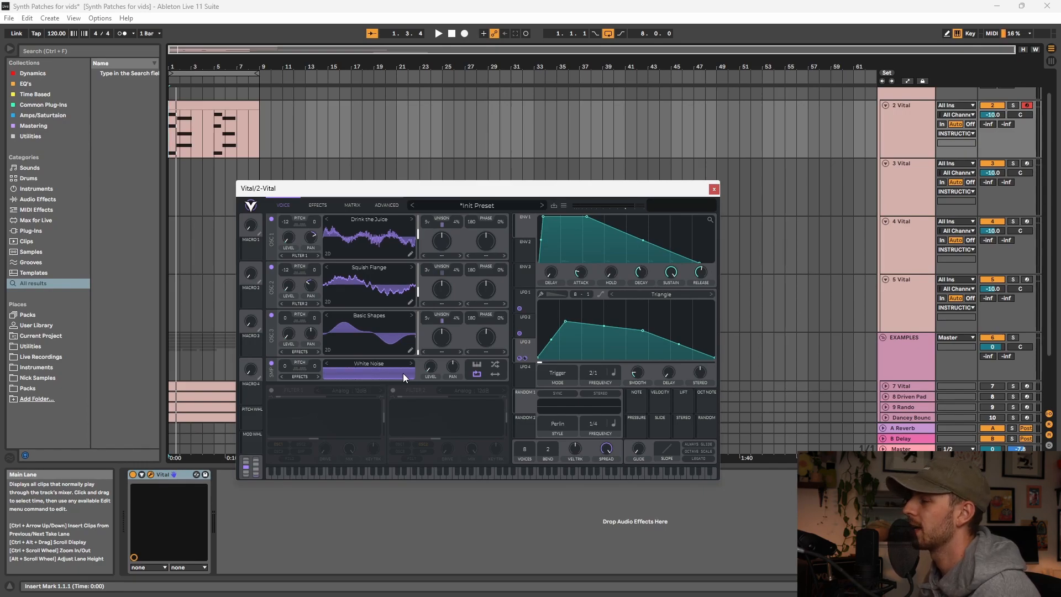
{"action": "key", "text": "space"}
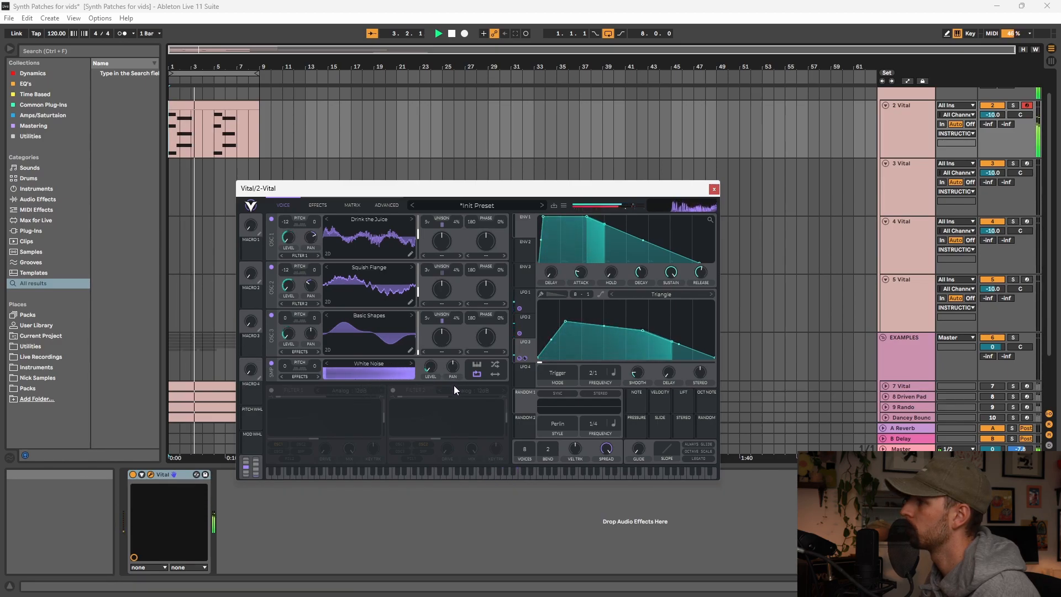
{"action": "key", "text": "space"}
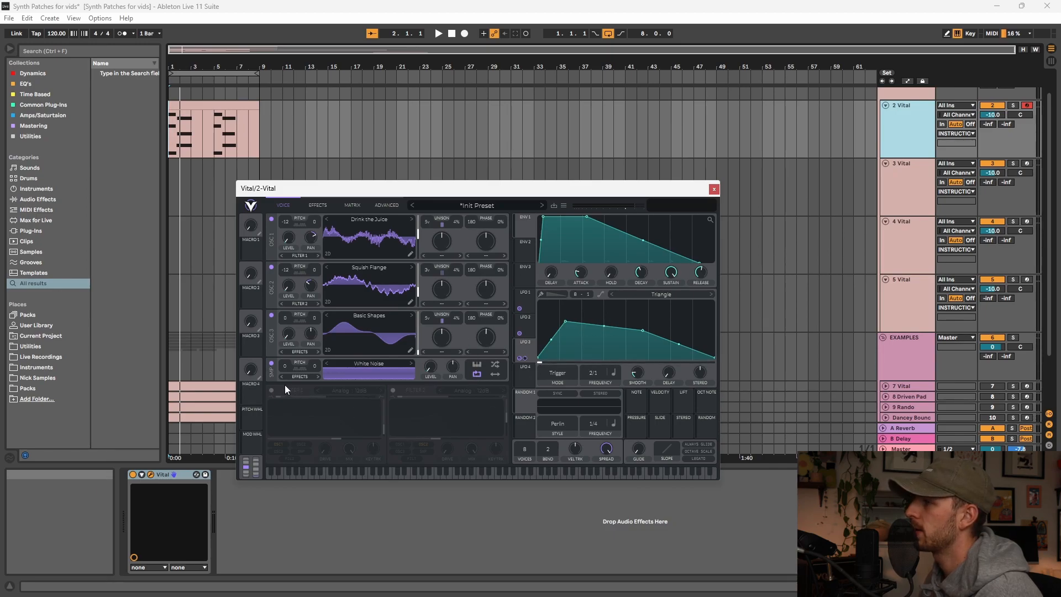
Step: Enable Filter 1, lower its cutoff, route all three oscillators through it and audition the clip
{"action": "left_click", "coordinate": [272, 390]}
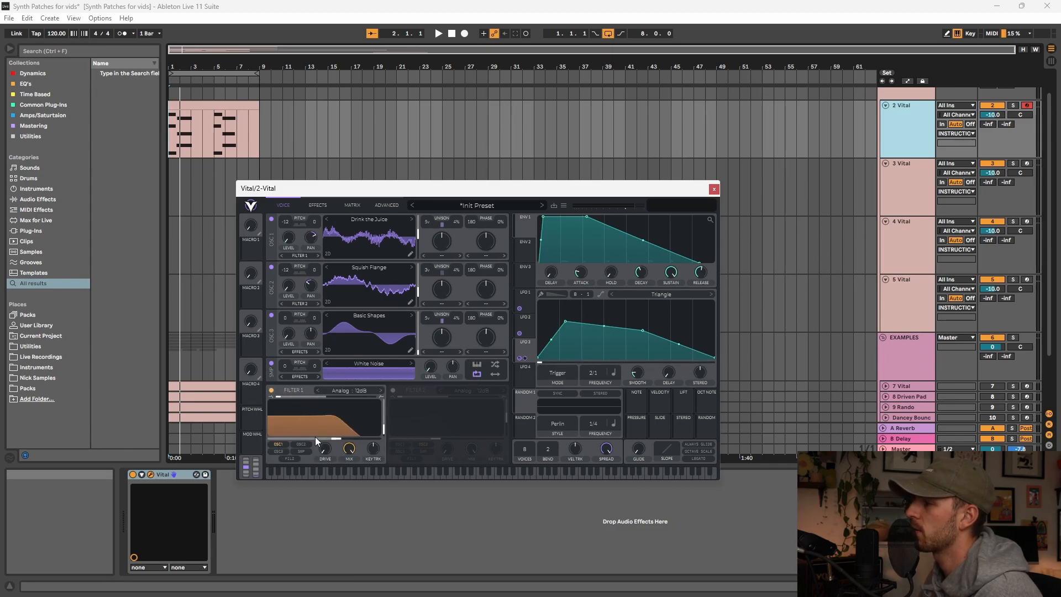
{"action": "key", "text": "space"}
{"action": "mouse_move", "coordinate": [336, 439]}
{"action": "left_mouse_down"}
{"action": "mouse_move", "coordinate": [307, 442]}
{"action": "mouse_move", "coordinate": [330, 440]}
{"action": "left_mouse_up"}
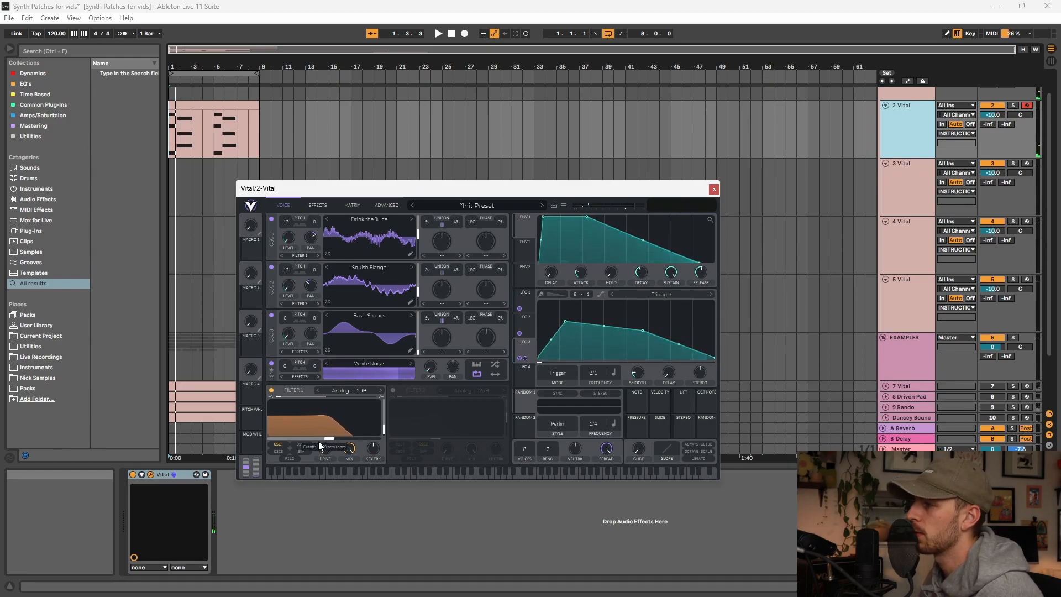
{"action": "left_click", "coordinate": [274, 452]}
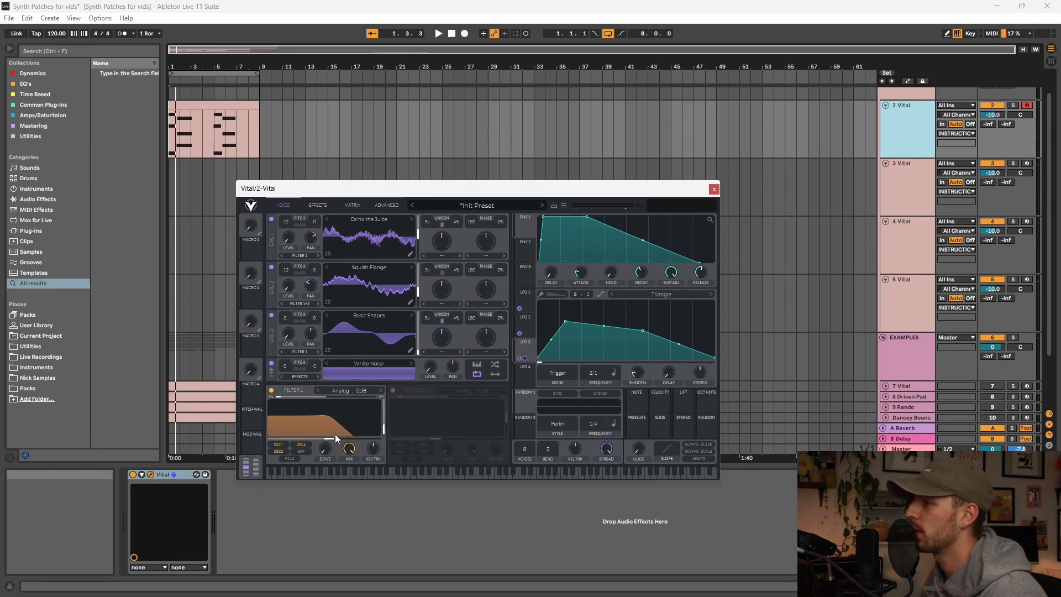
{"action": "key", "text": "space"}
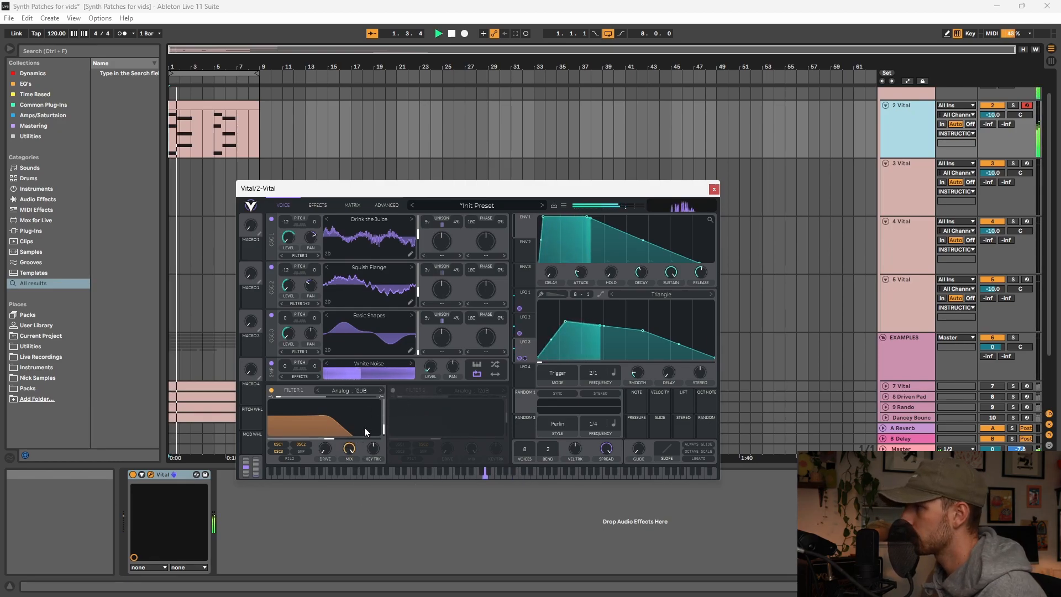
{"action": "mouse_move", "coordinate": [432, 386]}
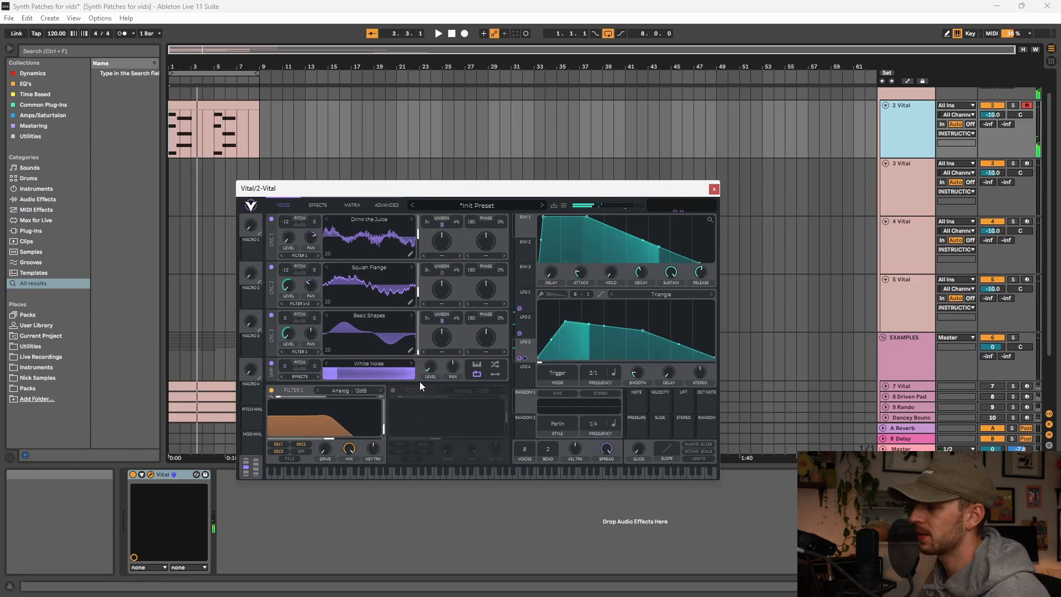
Step: Shape LFO 4 with an early, lowered peak, assign it to Filter 1's cutoff and set its frequency to 2/1
{"action": "left_click", "coordinate": [523, 373]}
{"action": "left_click_drag", "start_coordinate": [625, 316], "coordinate": [581, 327]}
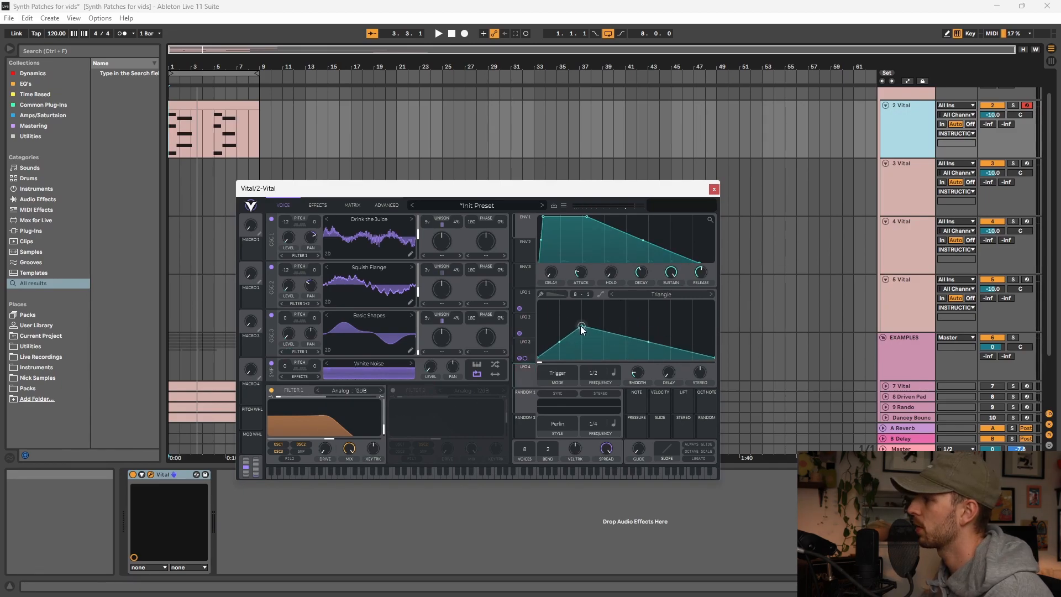
{"action": "left_click_drag", "start_coordinate": [526, 376], "coordinate": [329, 436]}
{"action": "left_click_drag", "start_coordinate": [593, 373], "coordinate": [591, 389]}
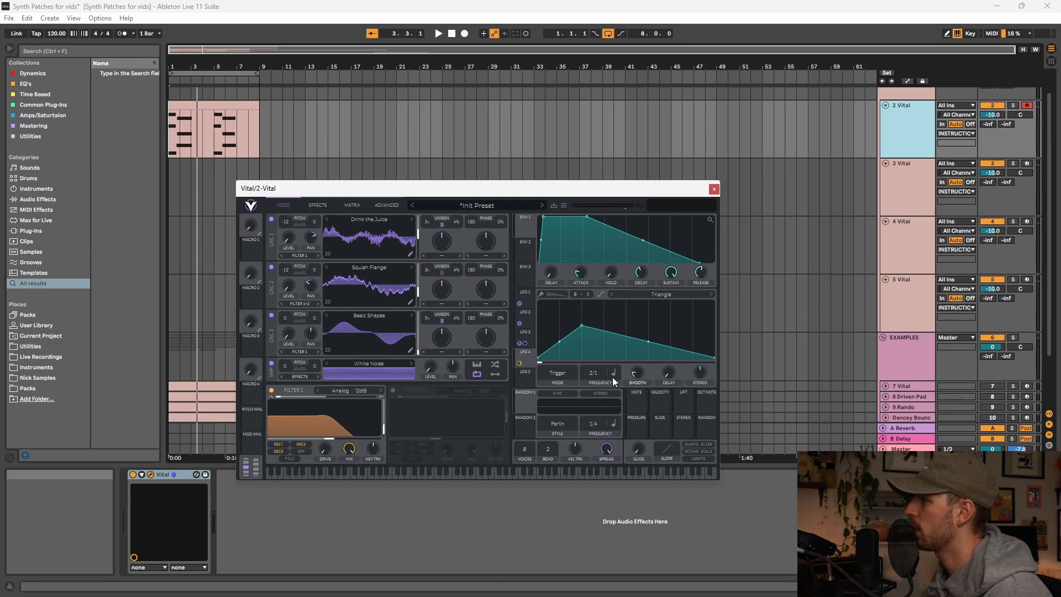
{"action": "key", "text": "space"}
Step: Check the other LFOs' settings while auditioning the clip and set LFO 4's mode to Envelope
{"action": "left_click", "coordinate": [529, 334]}
{"action": "key", "text": "space"}
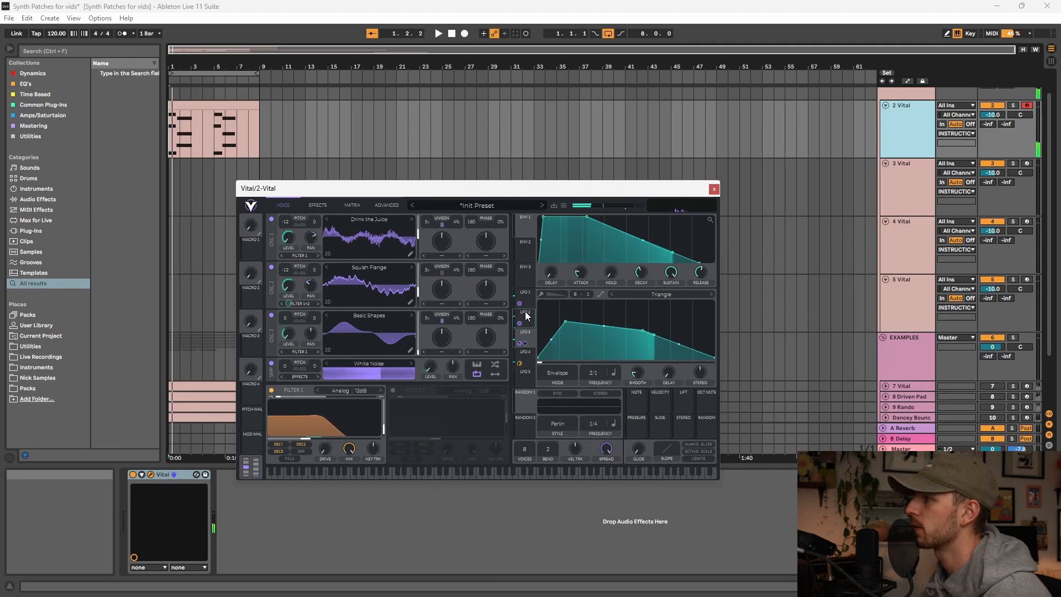
{"action": "left_click", "coordinate": [526, 317]}
{"action": "left_click", "coordinate": [555, 377]}
{"action": "left_click", "coordinate": [549, 408]}
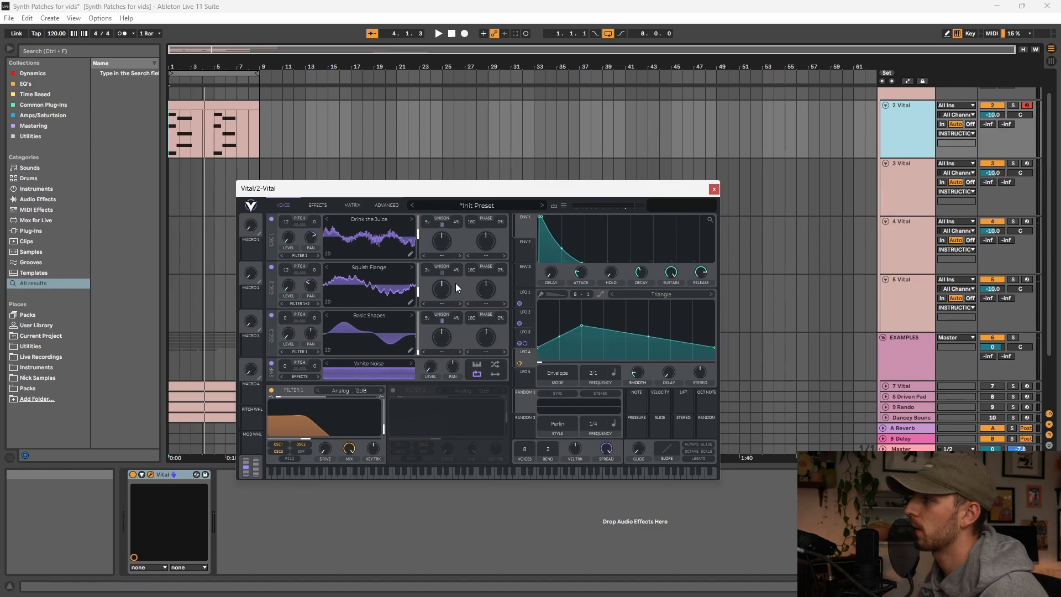
Step: Set oscillator 1's spectral morph type to Formant Scale
{"action": "left_click", "coordinate": [443, 257]}
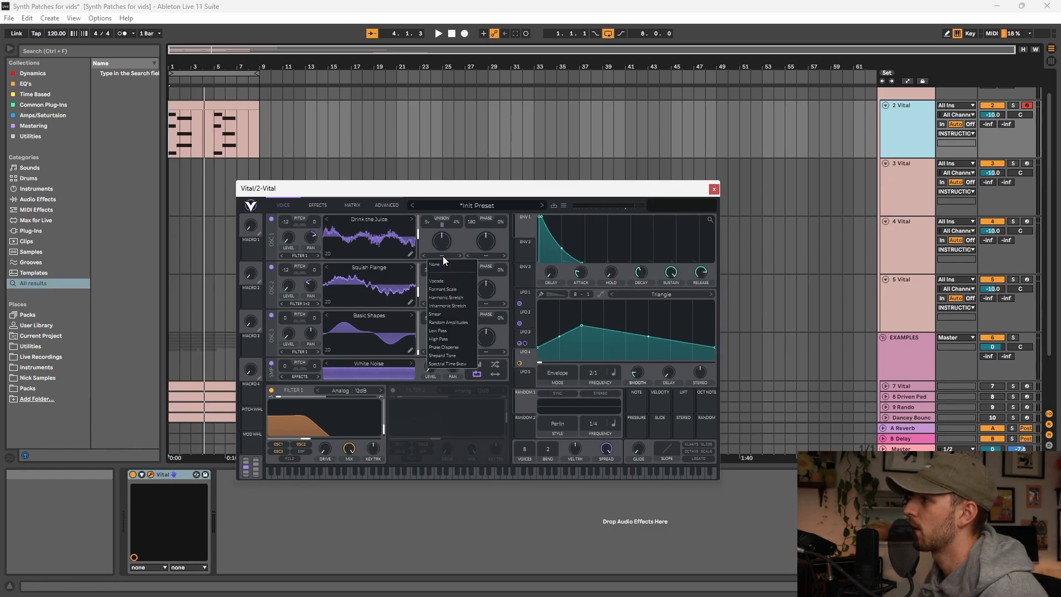
{"action": "left_click", "coordinate": [453, 289]}
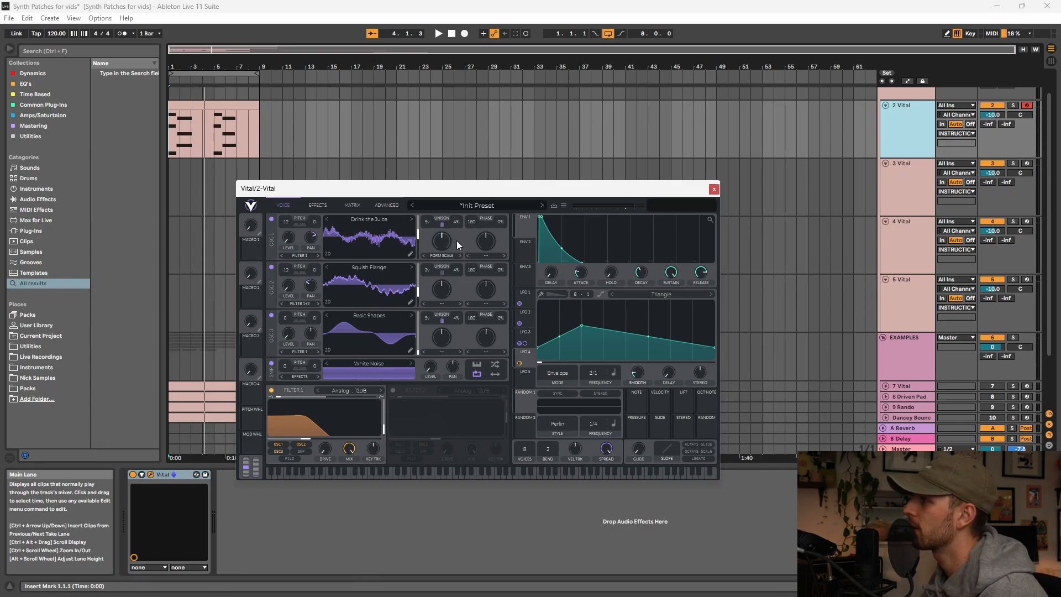
Step: Lower oscillator 1's Formant Scale amount while auditioning the clip
{"action": "mouse_move", "coordinate": [443, 245]}
{"action": "left_click_drag", "start_coordinate": [444, 243], "coordinate": [430, 221]}
{"action": "key", "text": "space"}
{"action": "left_click_drag", "start_coordinate": [443, 200], "coordinate": [406, 257]}
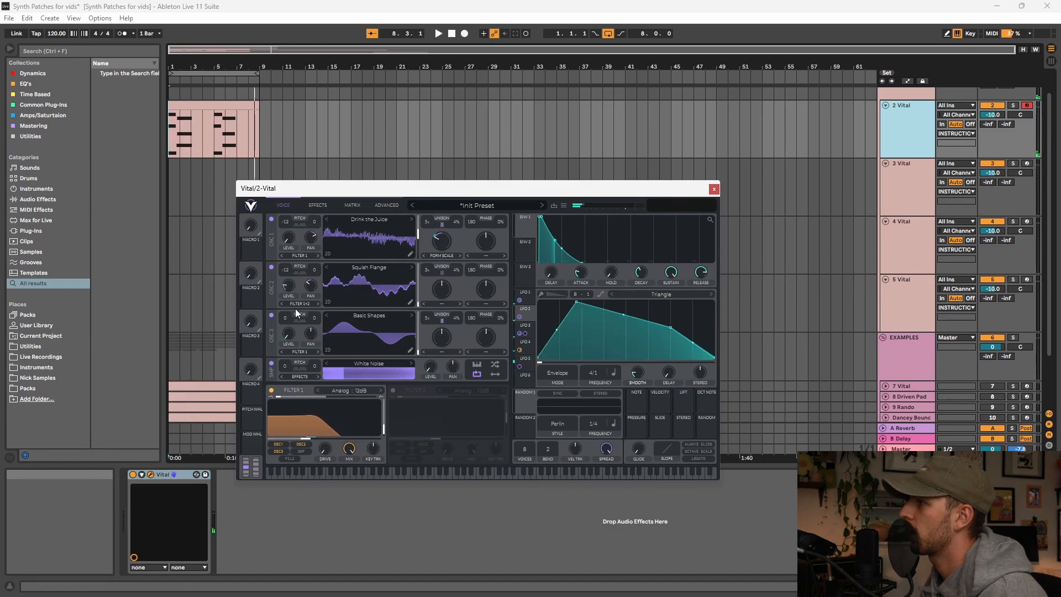
Step: Set oscillator 2's spectral morph type to Inharmonic Stretch, lower its amount and modulate it with LFO 5
{"action": "left_click", "coordinate": [444, 303]}
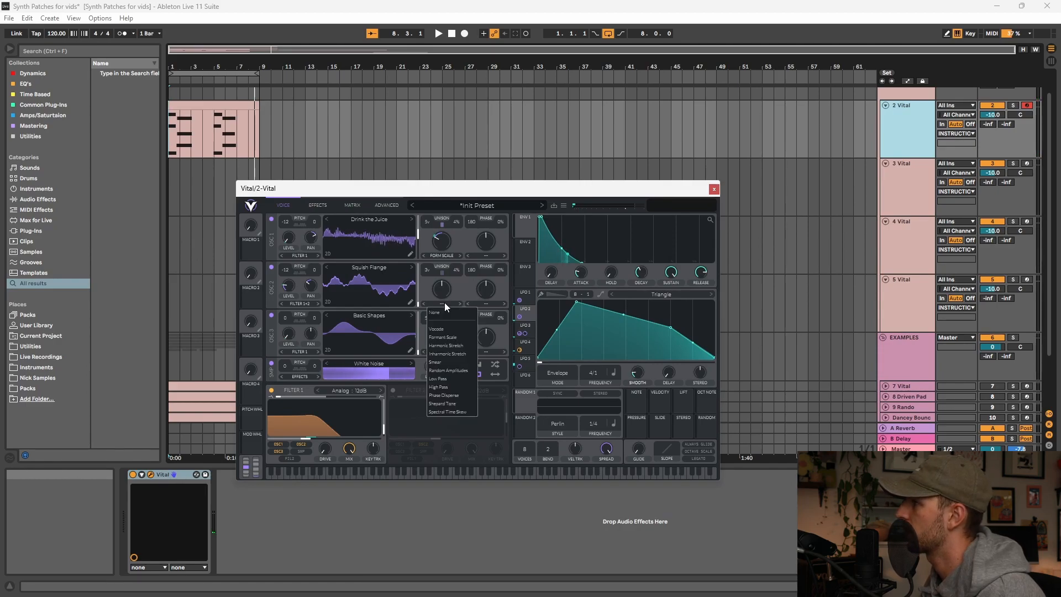
{"action": "left_click", "coordinate": [448, 355]}
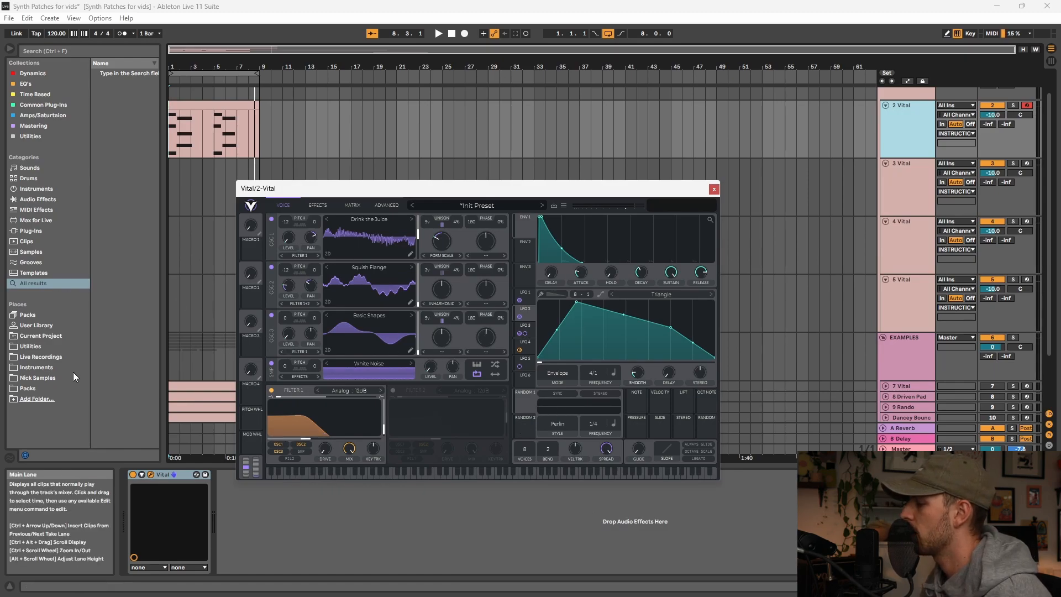
{"action": "key", "text": "space"}
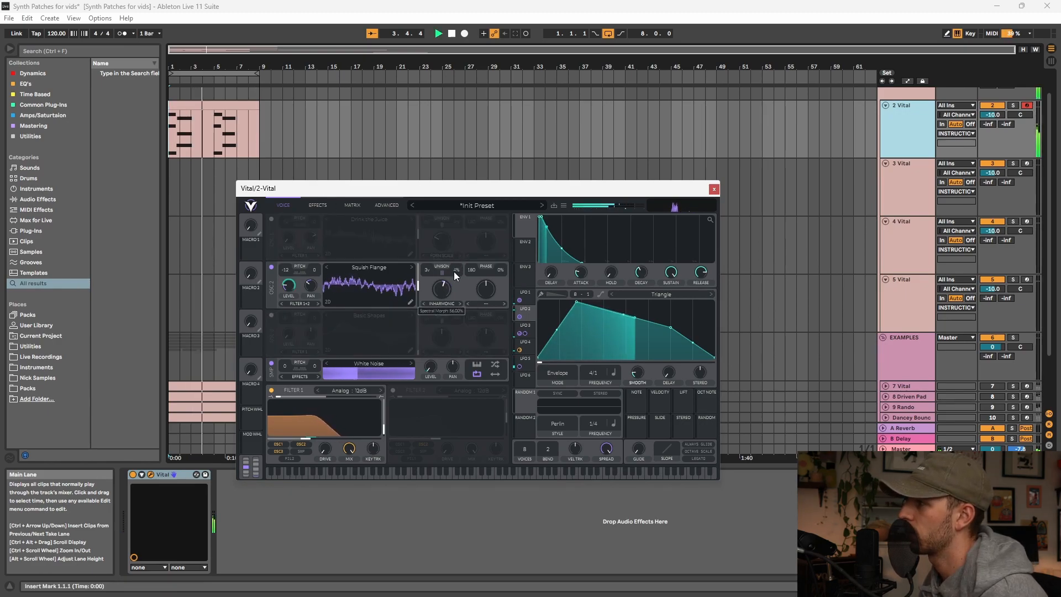
{"action": "mouse_move", "coordinate": [443, 288]}
{"action": "left_mouse_down"}
{"action": "mouse_move", "coordinate": [443, 269]}
{"action": "mouse_move", "coordinate": [426, 286]}
{"action": "left_mouse_up"}
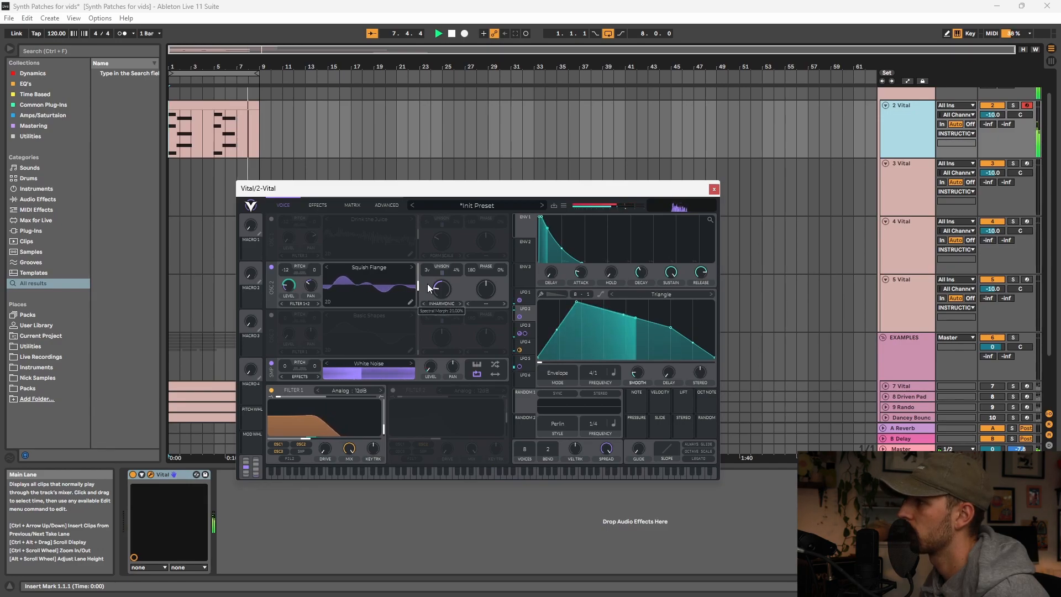
{"action": "left_click_drag", "start_coordinate": [529, 363], "coordinate": [442, 376]}
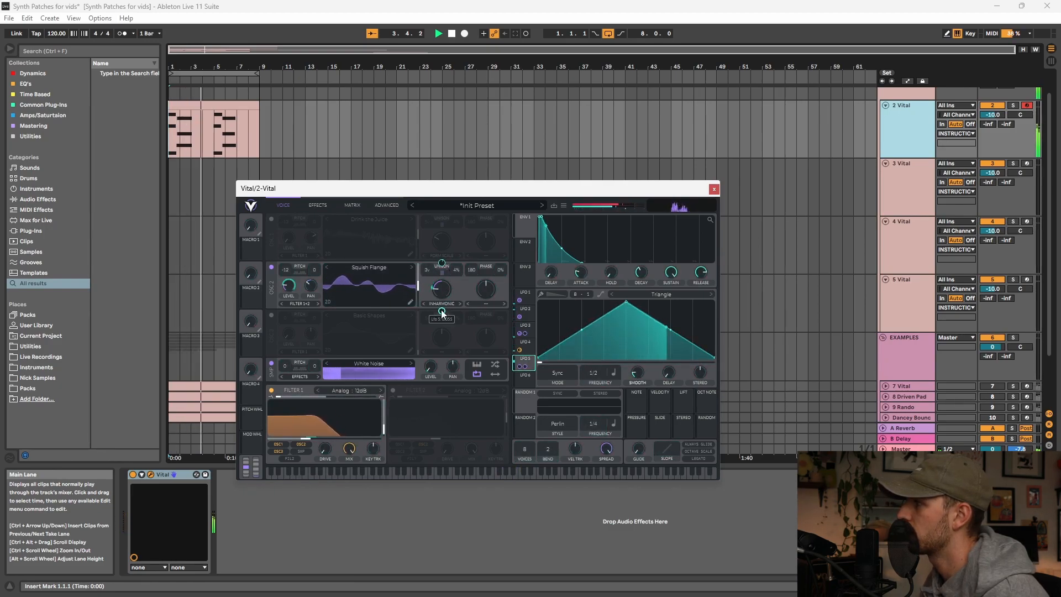
Step: Turn oscillators 1 and 3 back on and raise oscillator 3's wavetable position while auditioning the clip
{"action": "left_click", "coordinate": [271, 219]}
{"action": "key", "text": "space"}
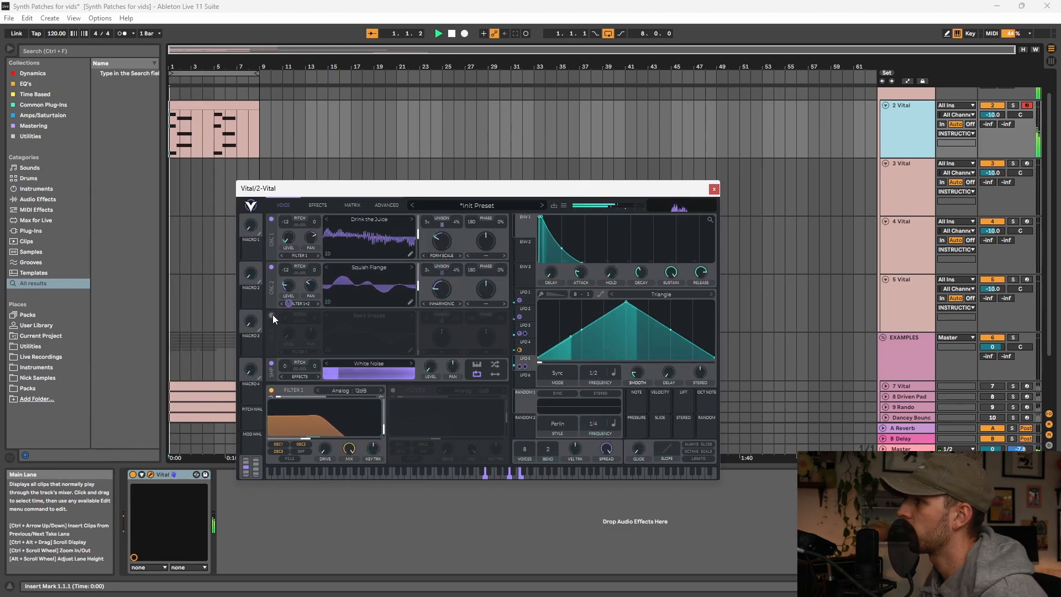
{"action": "left_click", "coordinate": [271, 315]}
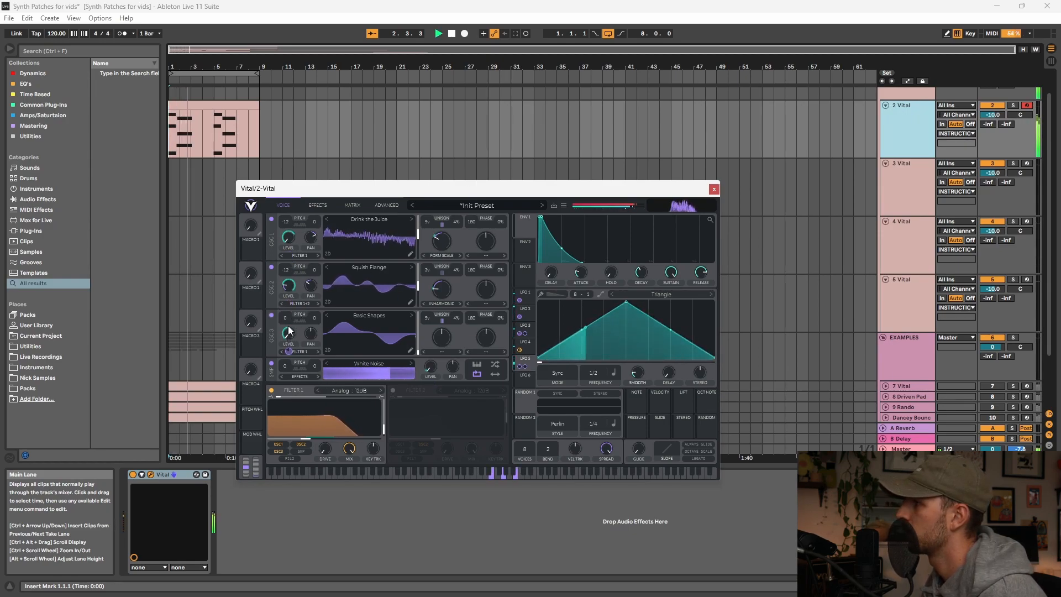
{"action": "left_click_drag", "start_coordinate": [417, 349], "coordinate": [421, 318]}
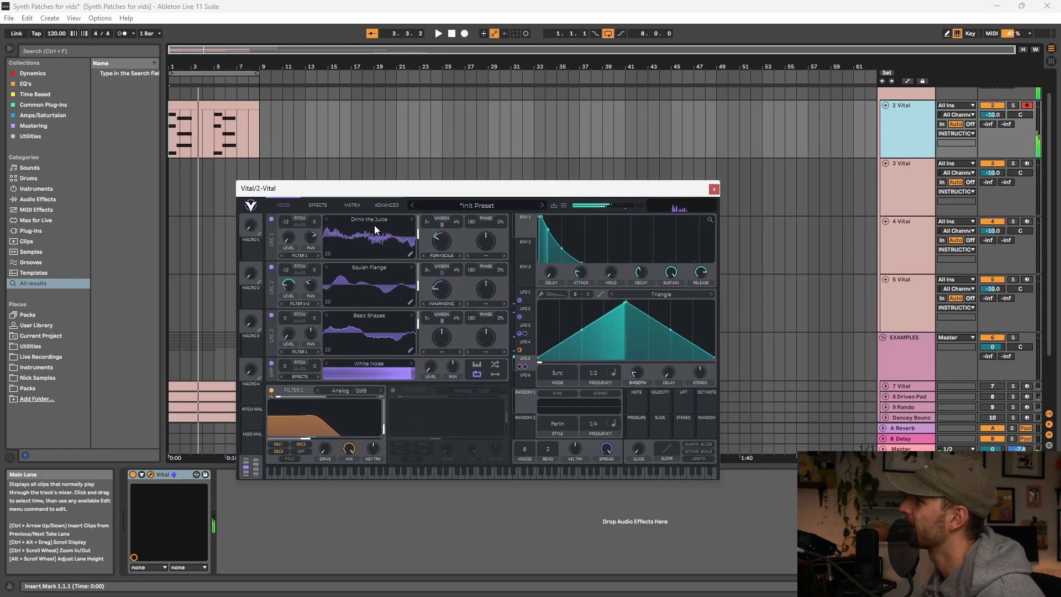
{"action": "left_click", "coordinate": [452, 33]}
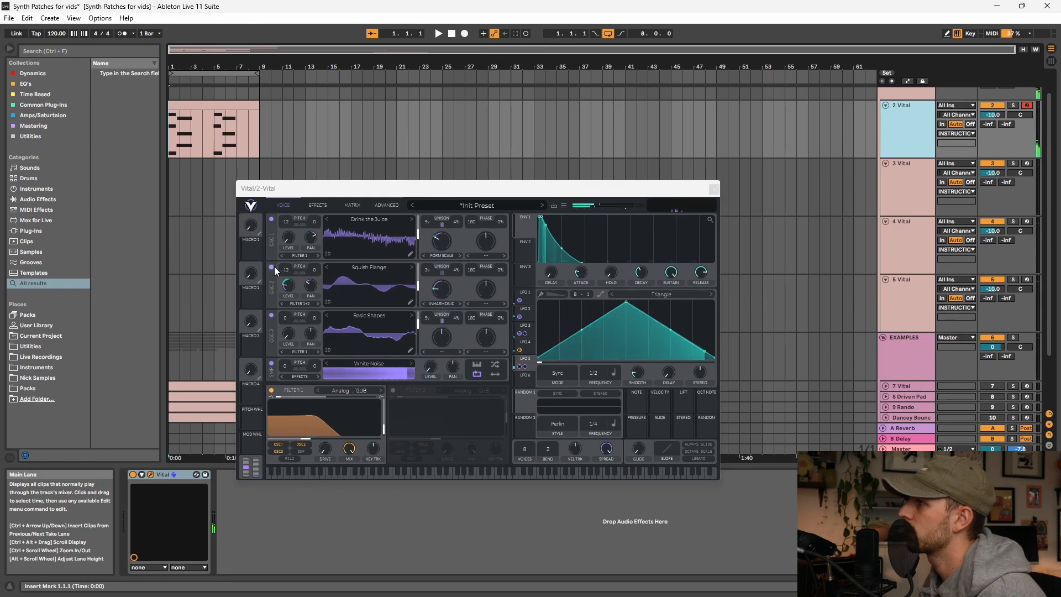
Step: Enable the Compressor effect in Multiband mode and lower its mix while auditioning the clip
{"action": "left_click", "coordinate": [318, 206]}
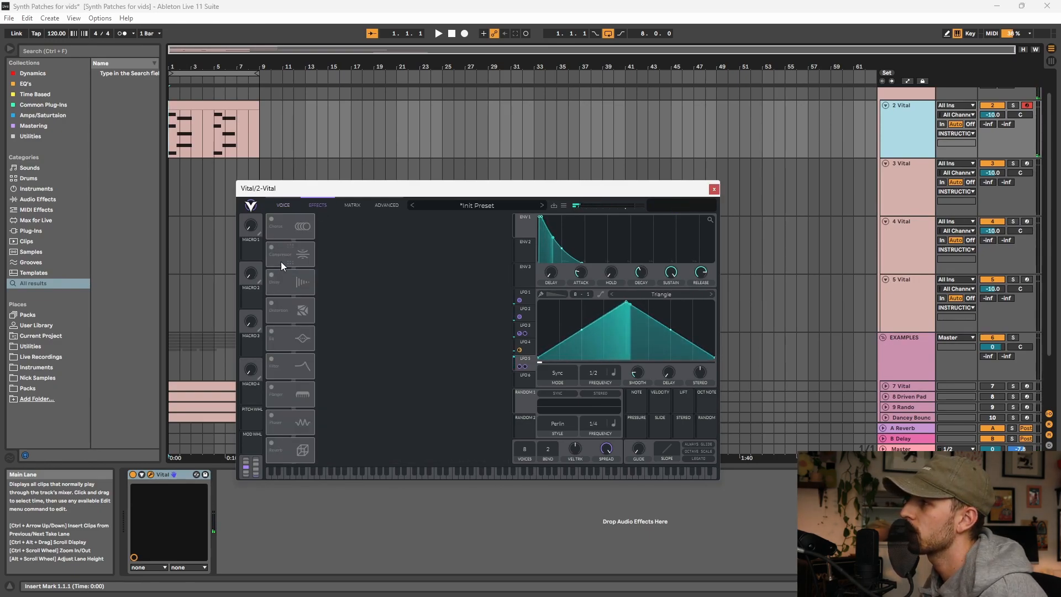
{"action": "left_click", "coordinate": [272, 247]}
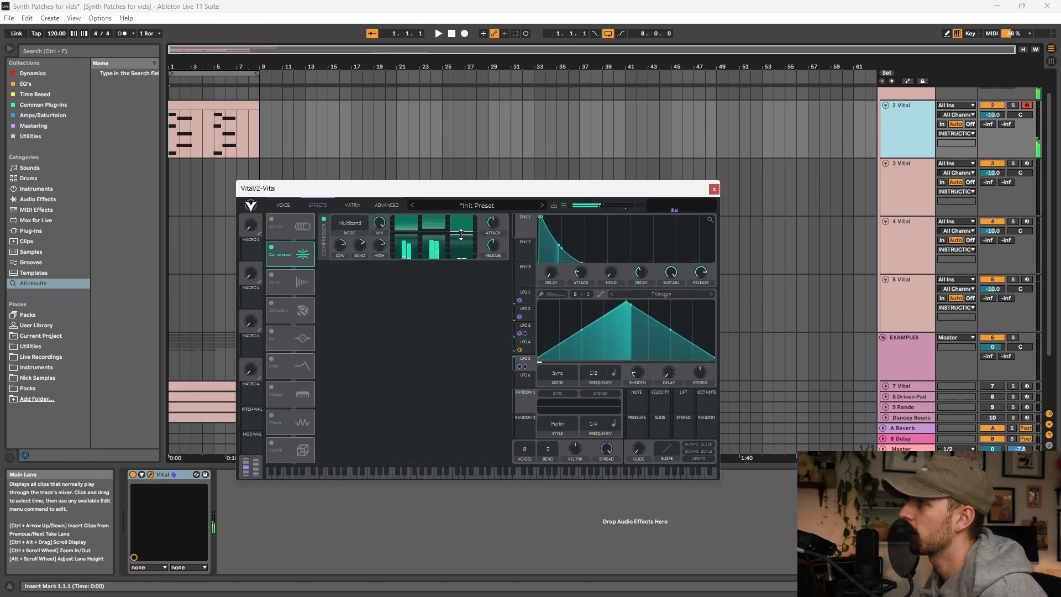
{"action": "key", "text": "space"}
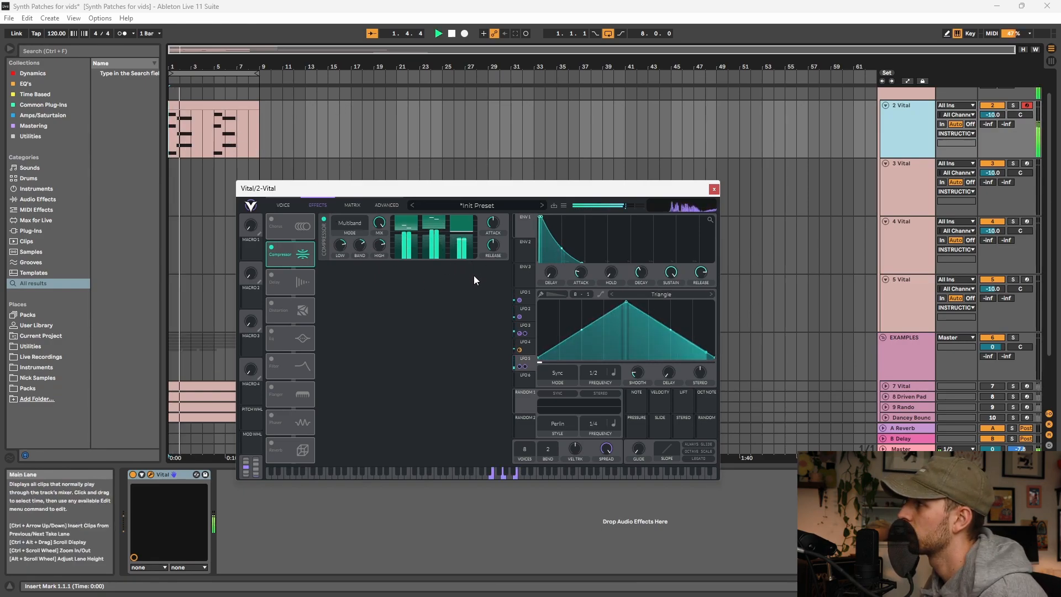
{"action": "key", "text": "space"}
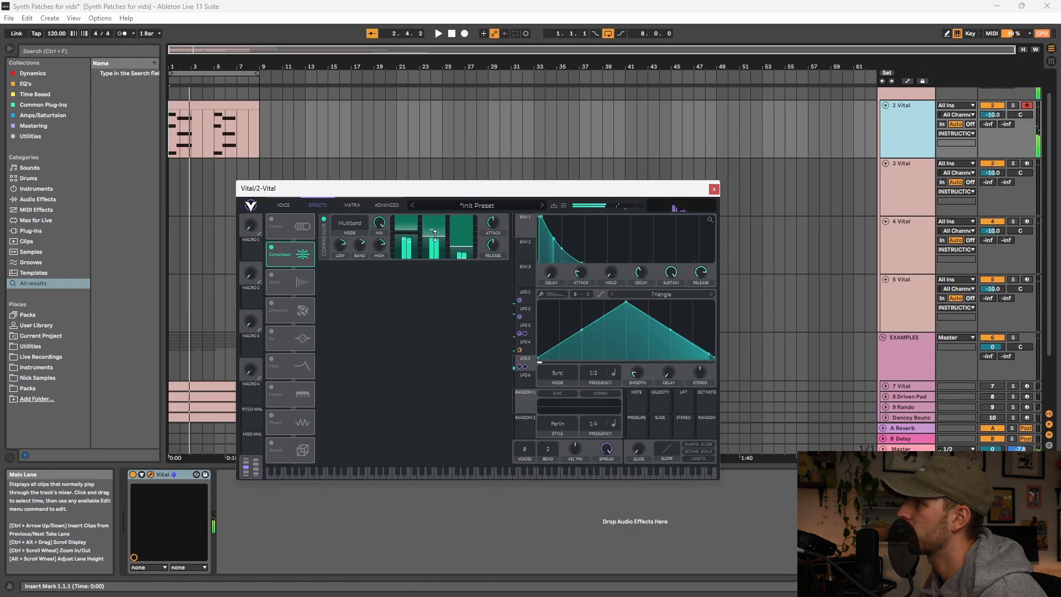
{"action": "key", "text": "space"}
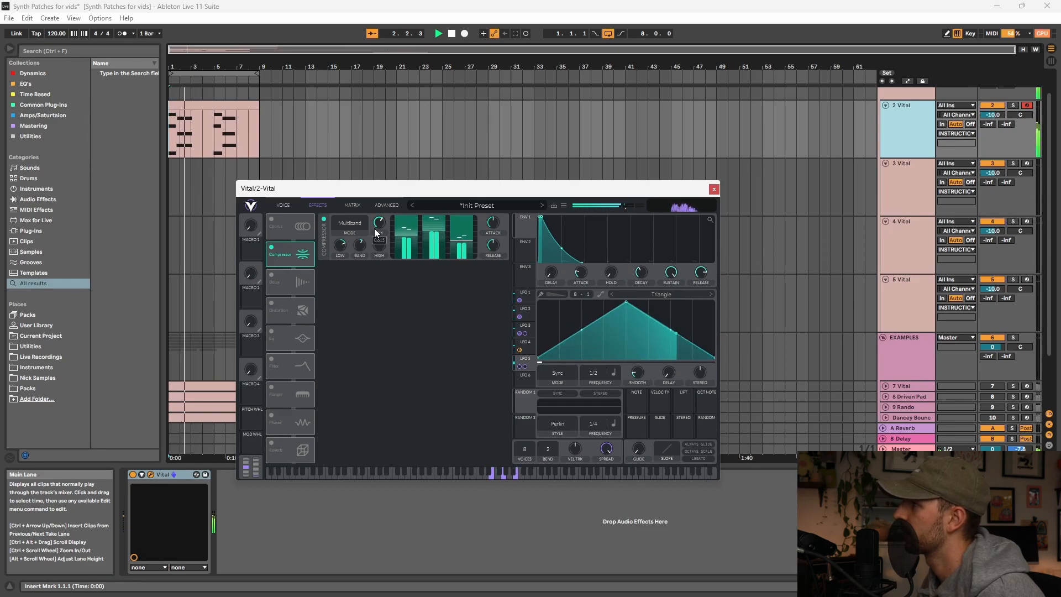
Step: Enable the EQ effect, lower its high band and cut the low end with a high-pass low band
{"action": "left_click", "coordinate": [271, 331]}
{"action": "mouse_move", "coordinate": [483, 284]}
{"action": "left_mouse_down"}
{"action": "mouse_move", "coordinate": [487, 304]}
{"action": "mouse_move", "coordinate": [479, 303]}
{"action": "left_mouse_up"}
{"action": "key", "text": "space"}
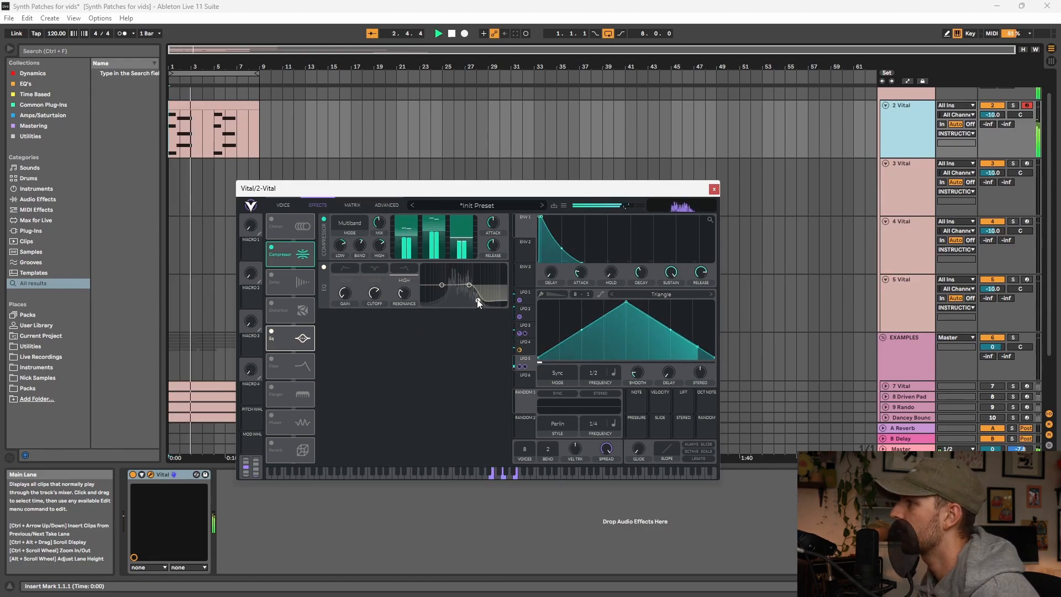
{"action": "left_click_drag", "start_coordinate": [441, 284], "coordinate": [443, 317]}
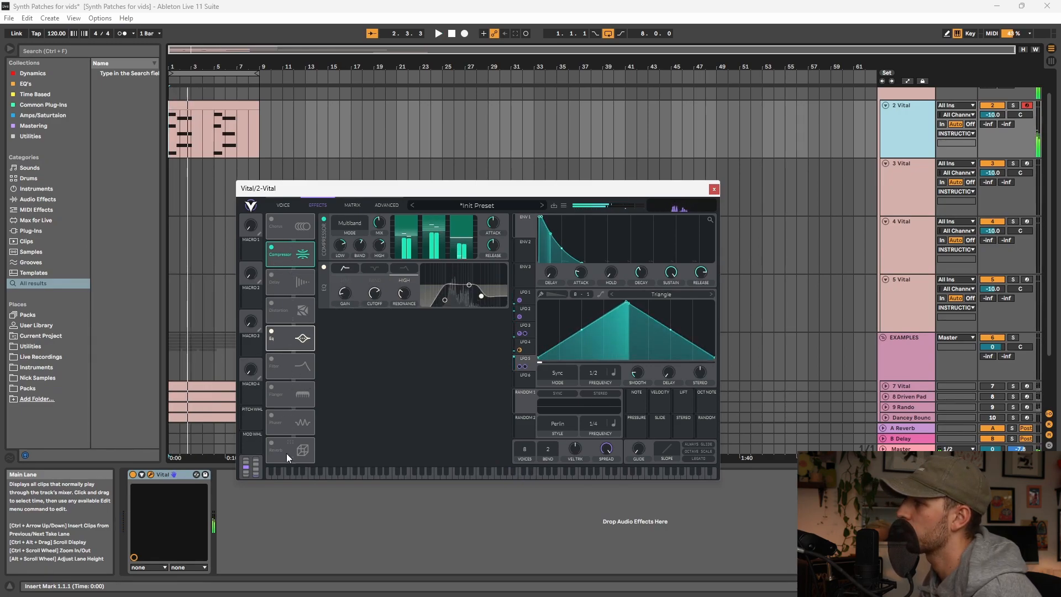
Step: Enable the Reverb effect and raise track 2's volume to -5.4 while auditioning the clip
{"action": "left_click", "coordinate": [271, 445]}
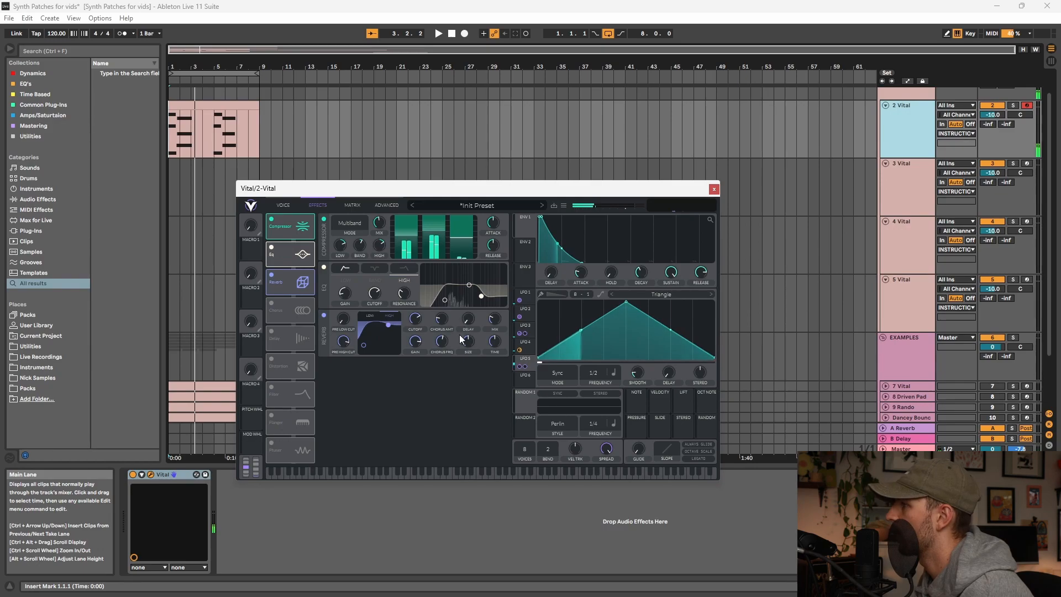
{"action": "key", "text": "space"}
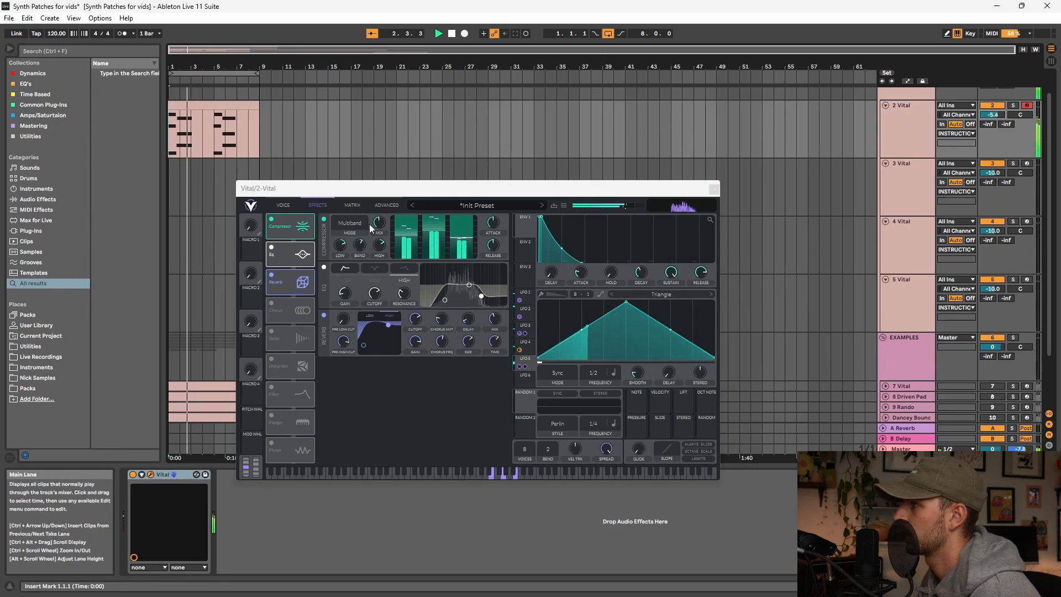
{"action": "left_click", "coordinate": [481, 296]}
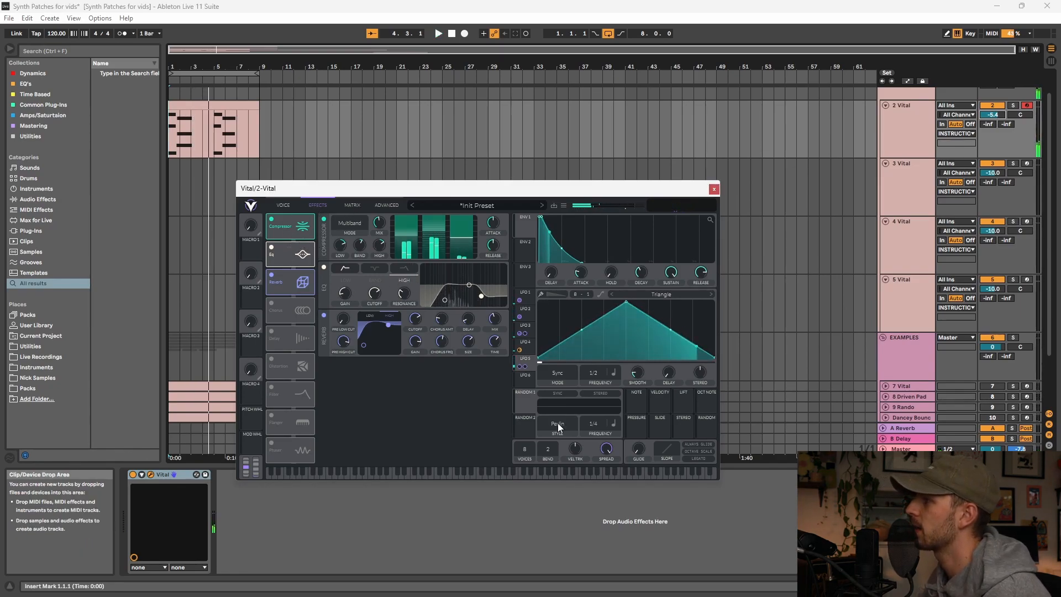
Step: Raise oscillator 1's Formant Scale amount while auditioning the clip and close the Vital window
{"action": "left_click", "coordinate": [283, 205]}
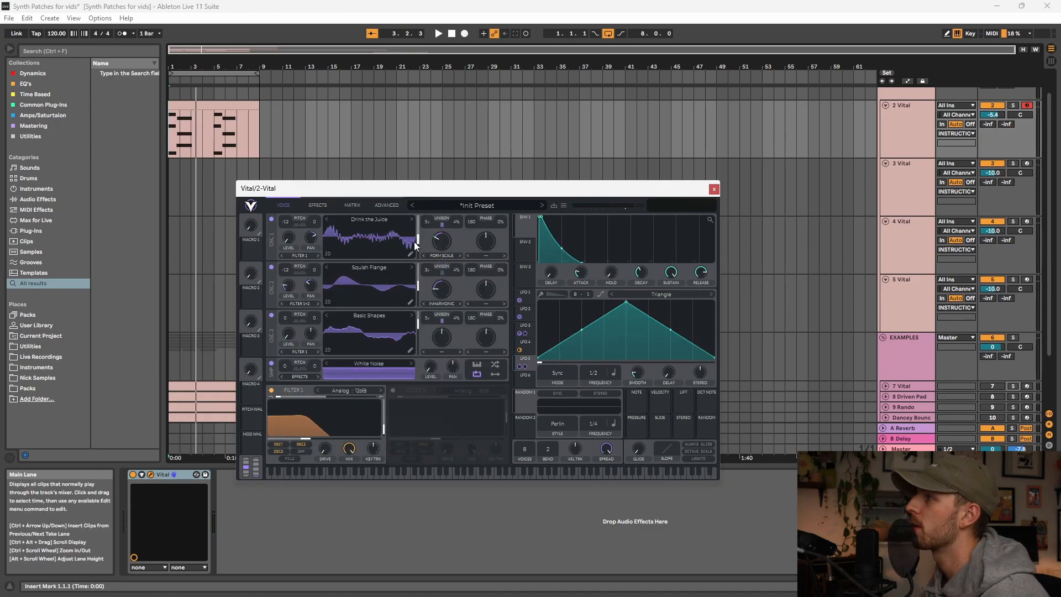
{"action": "key", "text": "space"}
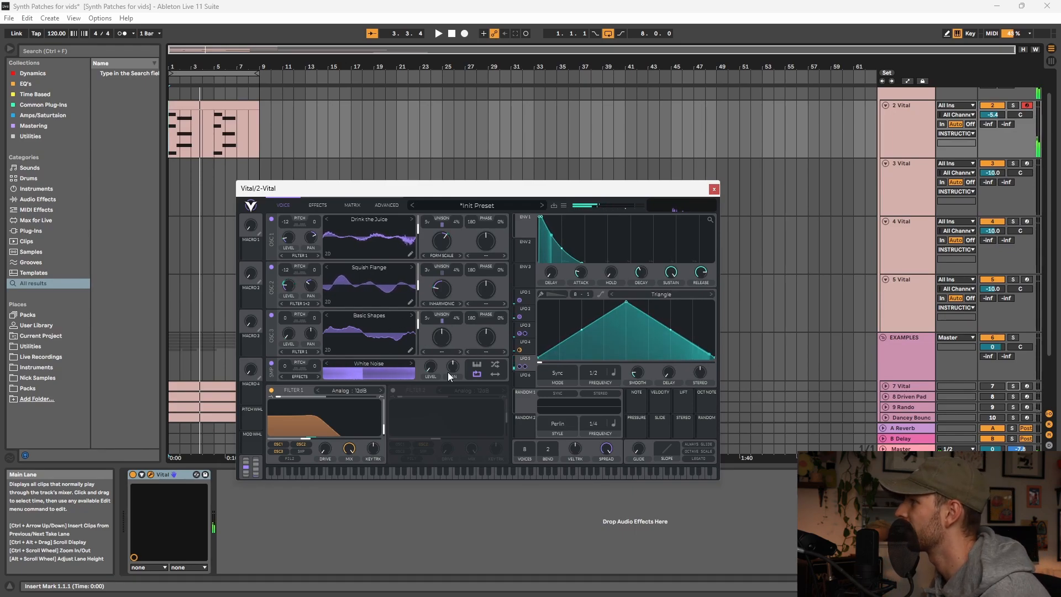
{"action": "left_click", "coordinate": [713, 190]}
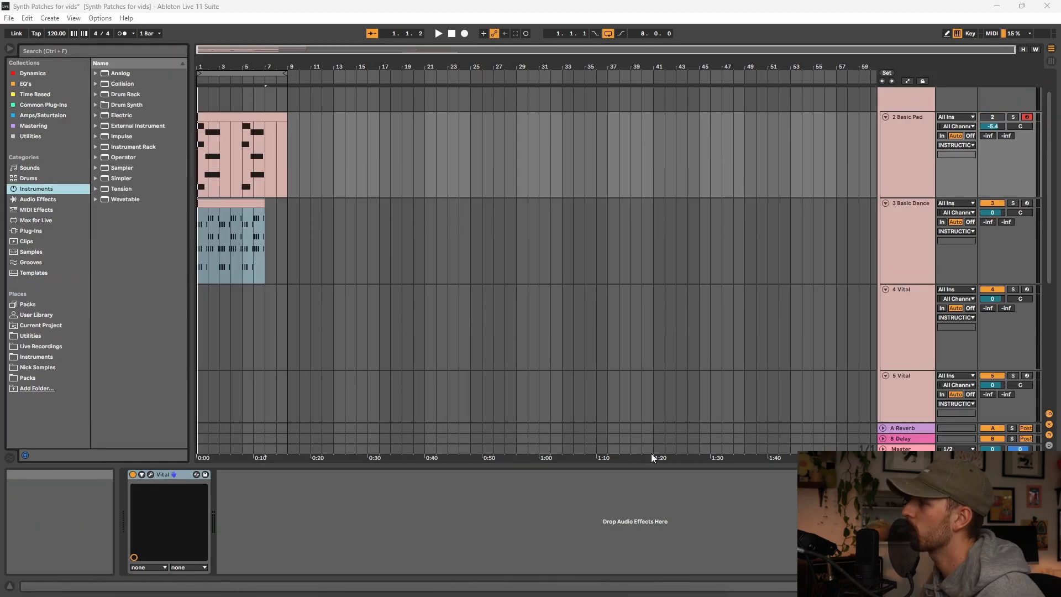
Step: Solo the Dancey Bounce track in the EXAMPLES group and audition its clip
{"action": "scroll", "coordinate": [703, 386], "scroll_direction": "down", "scroll_amount": 8}
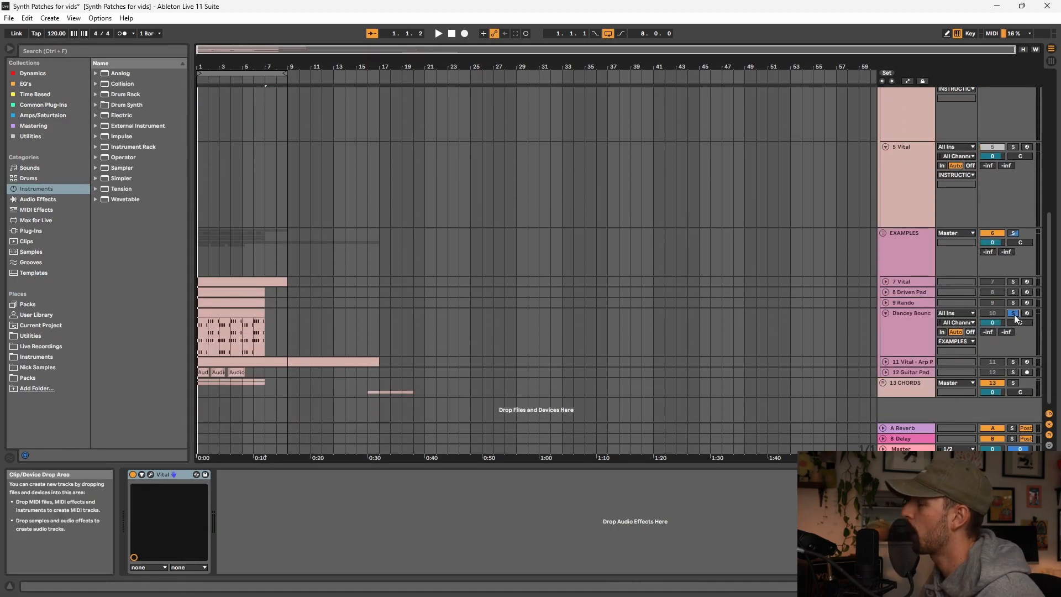
{"action": "left_click", "coordinate": [243, 330]}
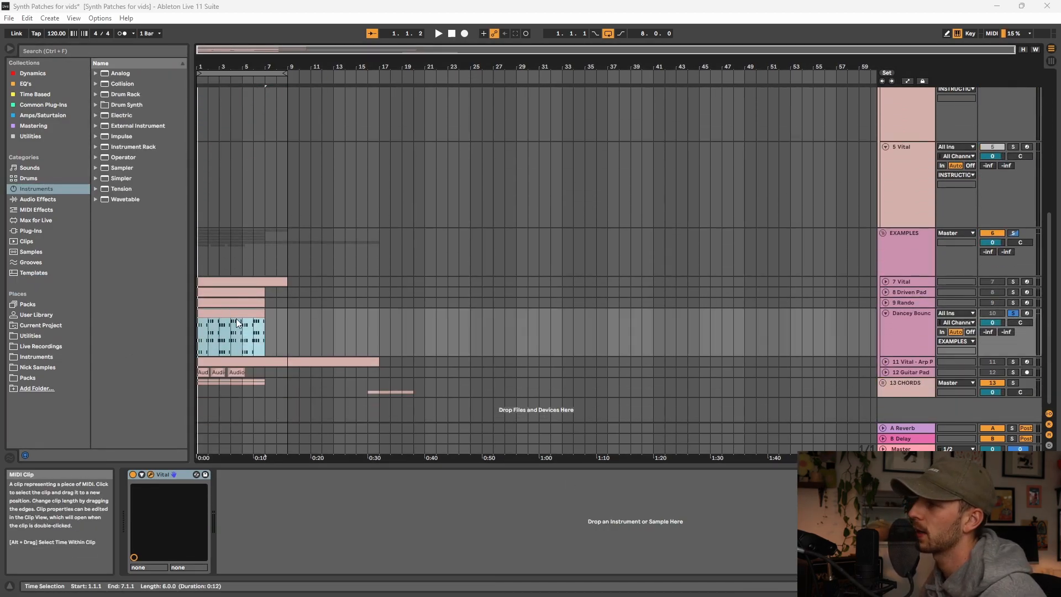
{"action": "key", "text": "space"}
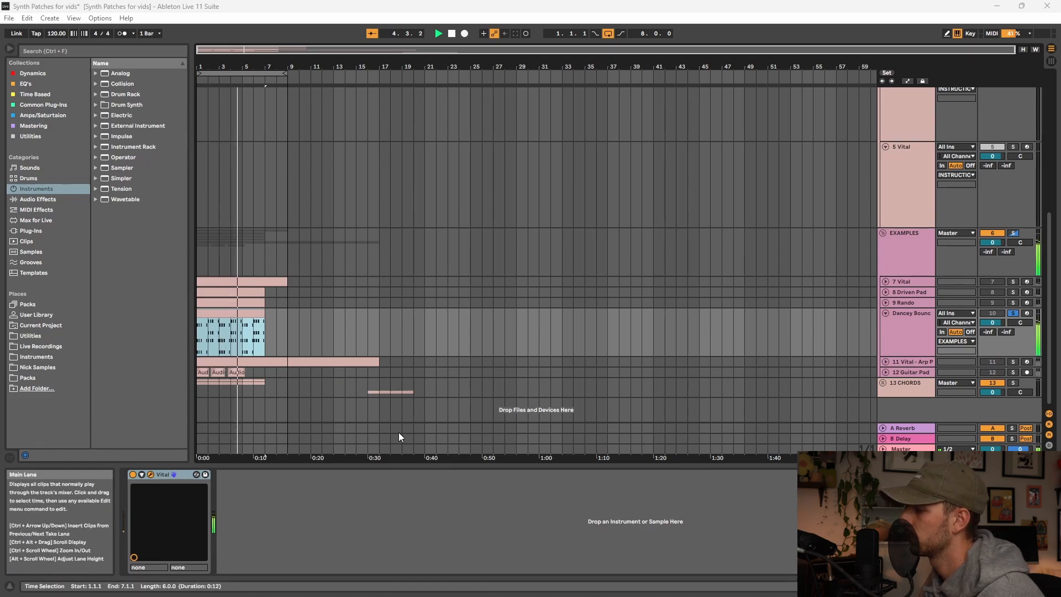
{"action": "key", "text": "space"}
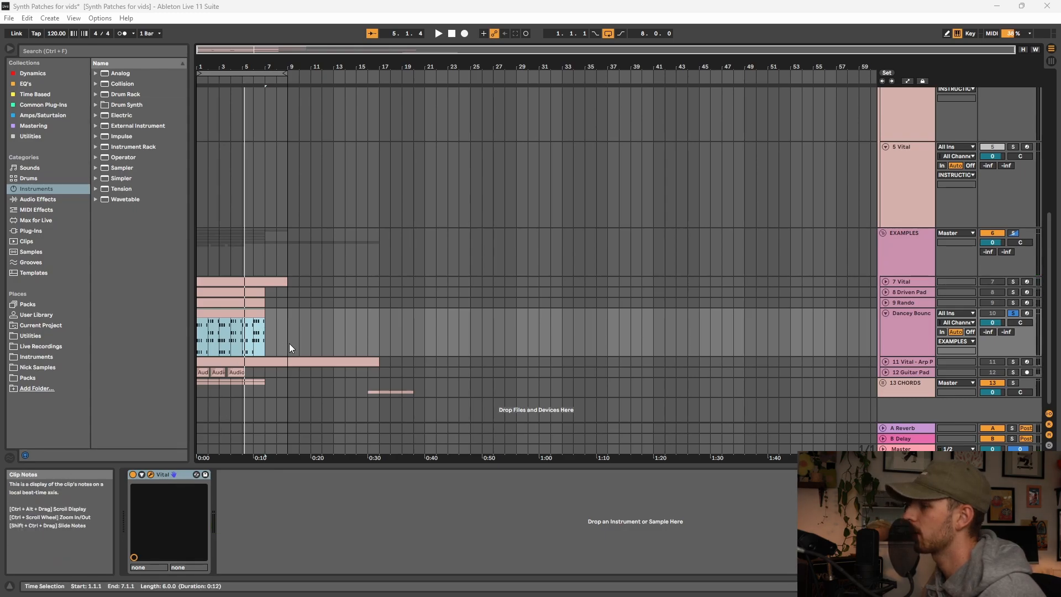
Step: Select the 3 Basic Dance track and open its Vital instrument
{"action": "scroll", "coordinate": [308, 329], "scroll_direction": "up", "scroll_amount": 4}
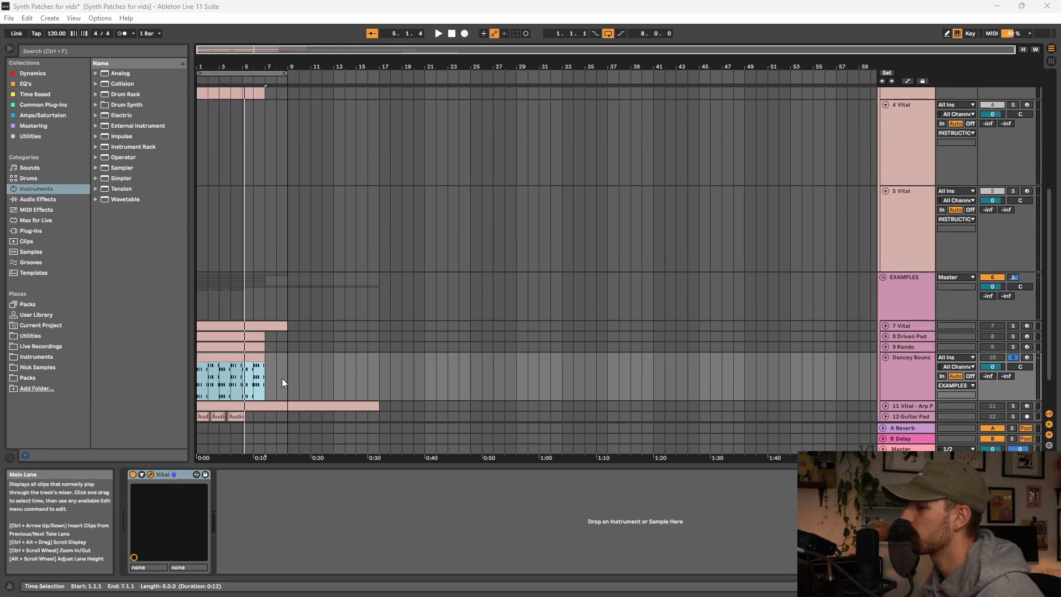
{"action": "scroll", "coordinate": [278, 373], "scroll_direction": "up", "scroll_amount": 3}
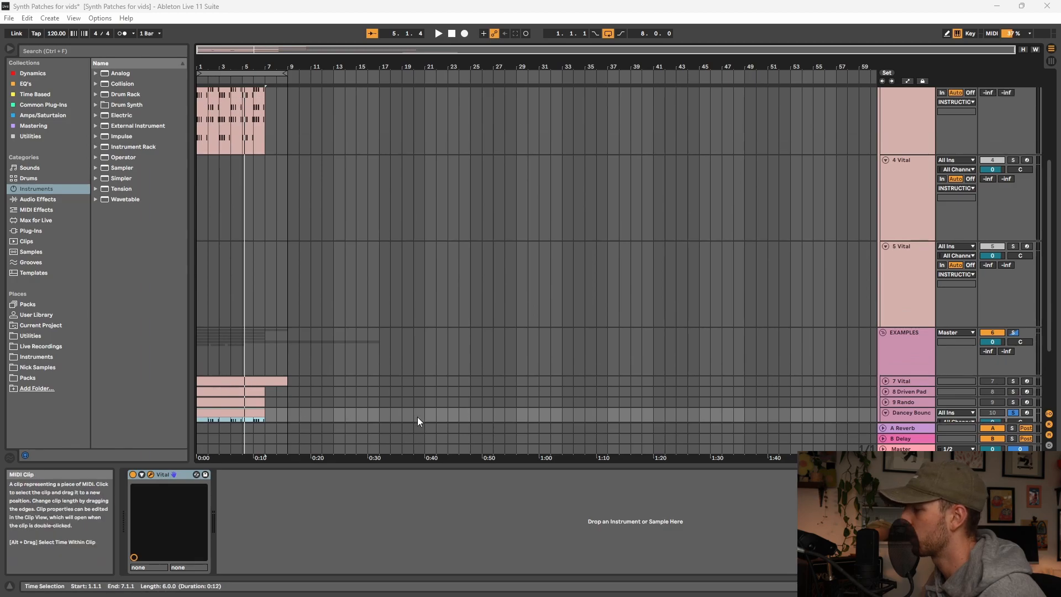
{"action": "scroll", "coordinate": [983, 172], "scroll_direction": "up", "scroll_amount": 4}
{"action": "left_click", "coordinate": [983, 172]}
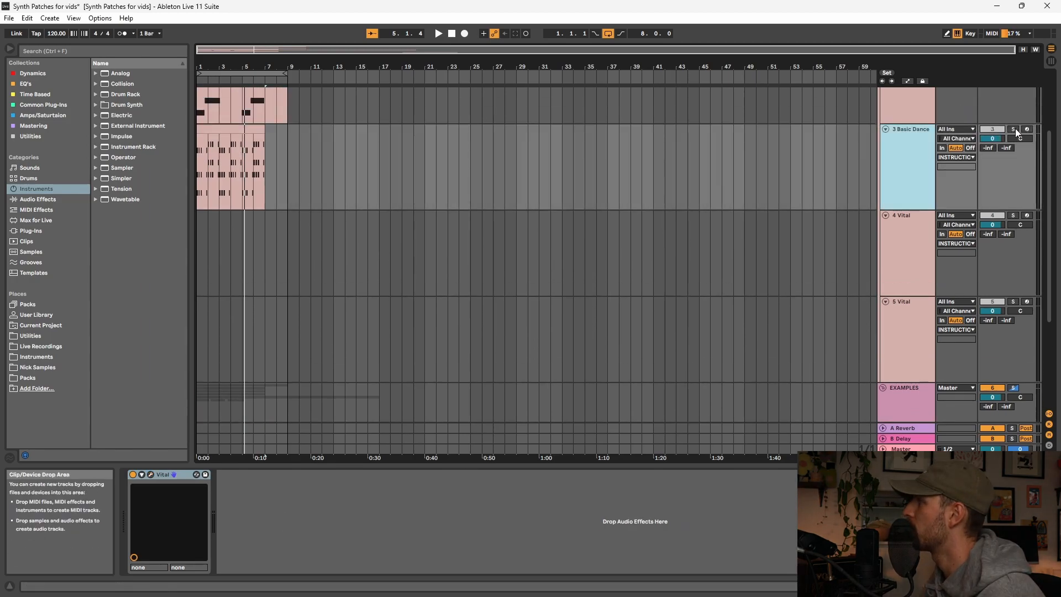
{"action": "left_click", "coordinate": [150, 474]}
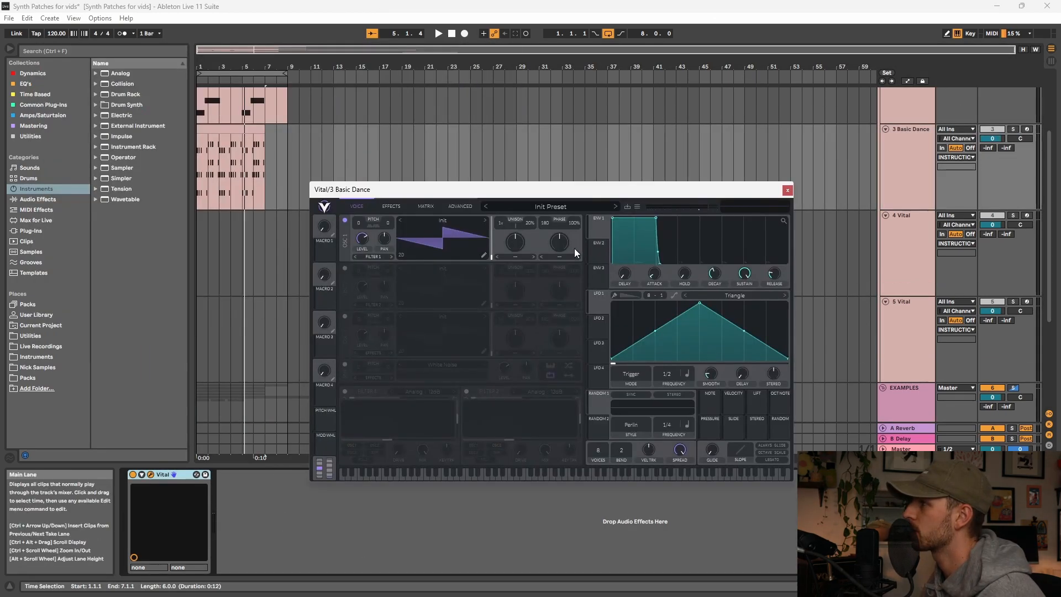
Step: Load the Basic Shapes wavetable into oscillator 1 and move its wavetable position to the square wave
{"action": "left_click", "coordinate": [480, 257]}
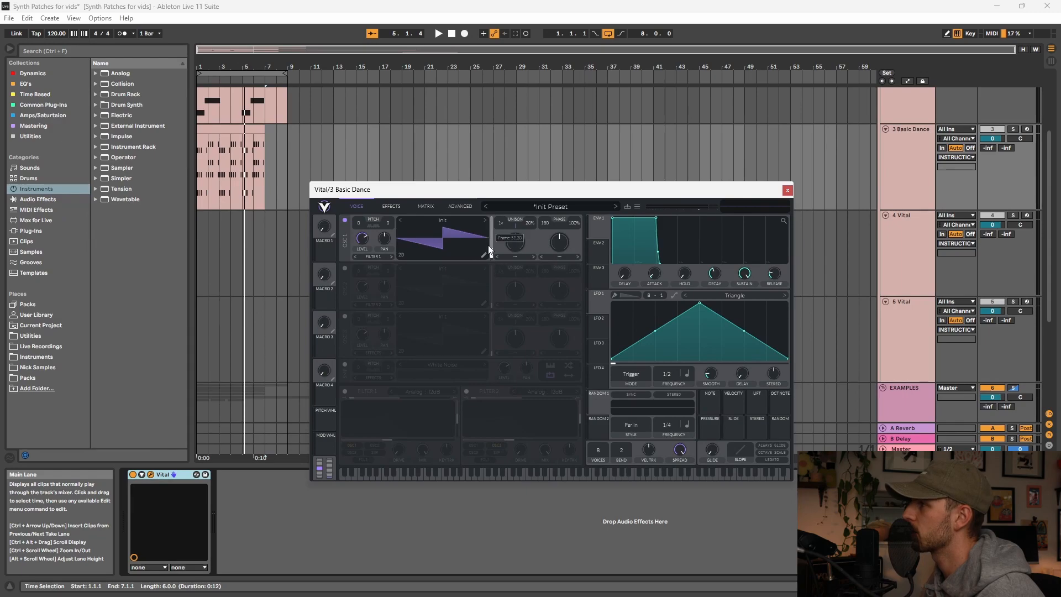
{"action": "left_click", "coordinate": [468, 221]}
{"action": "left_click", "coordinate": [634, 235]}
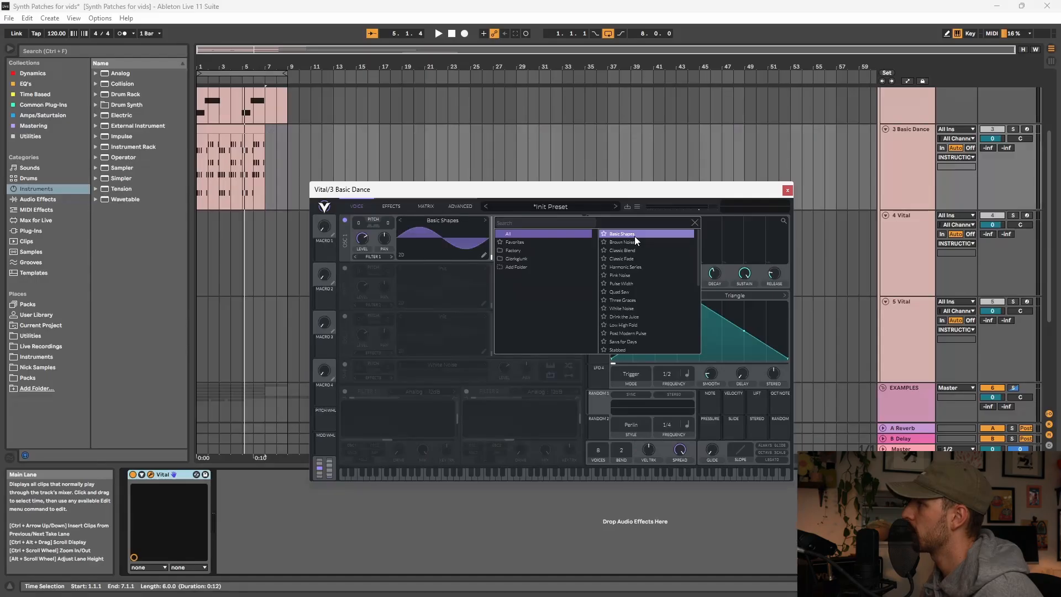
{"action": "left_click", "coordinate": [492, 237]}
{"action": "left_click_drag", "start_coordinate": [492, 237], "coordinate": [494, 228]}
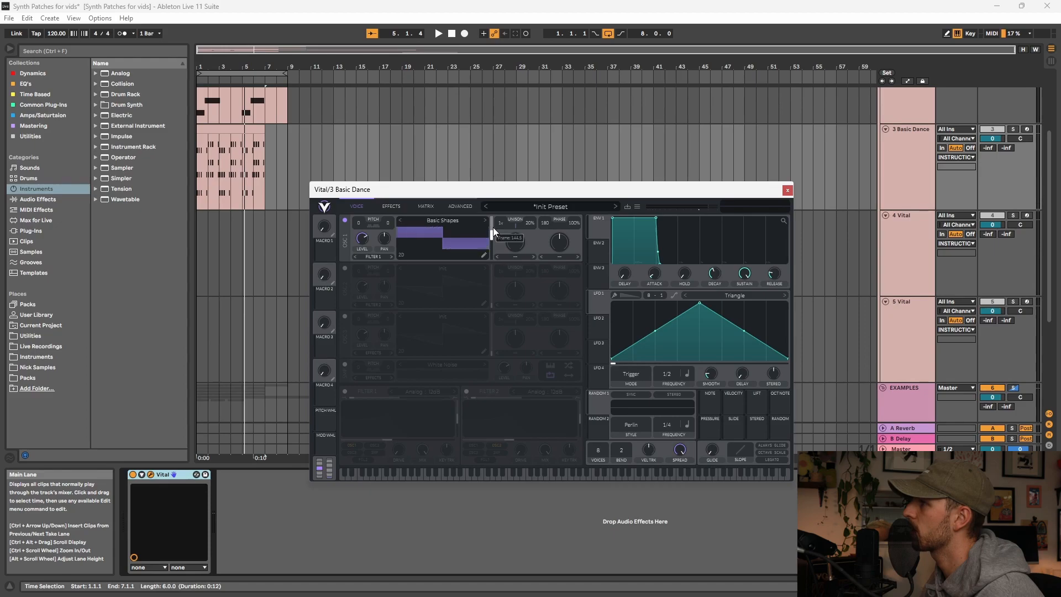
Step: Shape LFO 1 into a curved decay, assign it to oscillator 1's level and audition the soloed Basic Dance track
{"action": "left_click", "coordinate": [1014, 129]}
{"action": "left_click_drag", "start_coordinate": [700, 304], "coordinate": [610, 302]}
{"action": "left_click_drag", "start_coordinate": [700, 331], "coordinate": [700, 345]}
{"action": "left_click_drag", "start_coordinate": [598, 304], "coordinate": [359, 255]}
{"action": "key", "text": "space"}
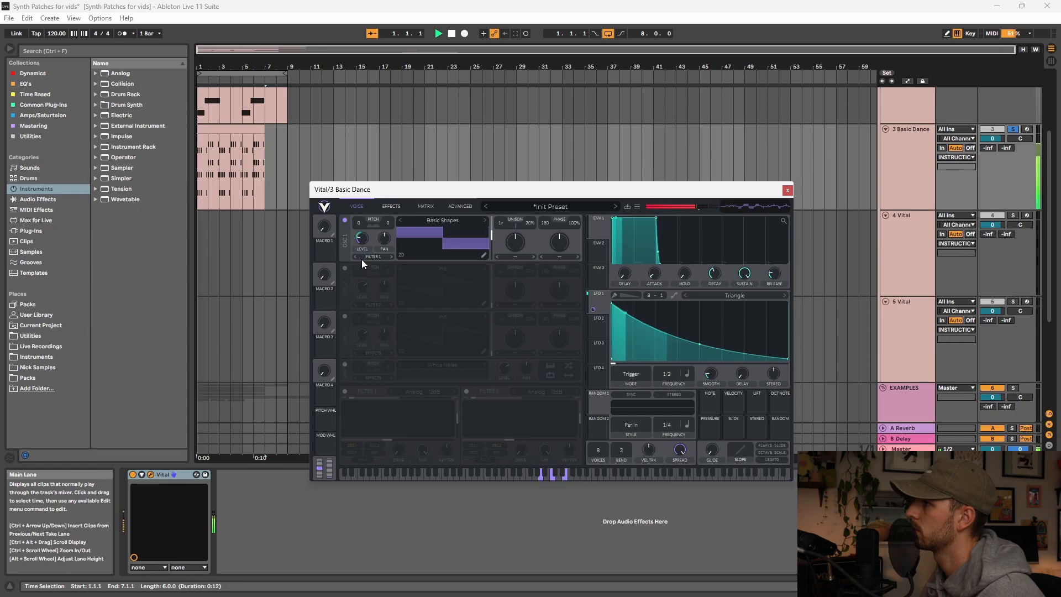
Step: Adjust oscillator 1's level under its LFO 1 modulation while the Basic Dance track plays
{"action": "left_click", "coordinate": [365, 258]}
{"action": "left_click", "coordinate": [360, 242]}
{"action": "left_click_drag", "start_coordinate": [362, 257], "coordinate": [362, 231]}
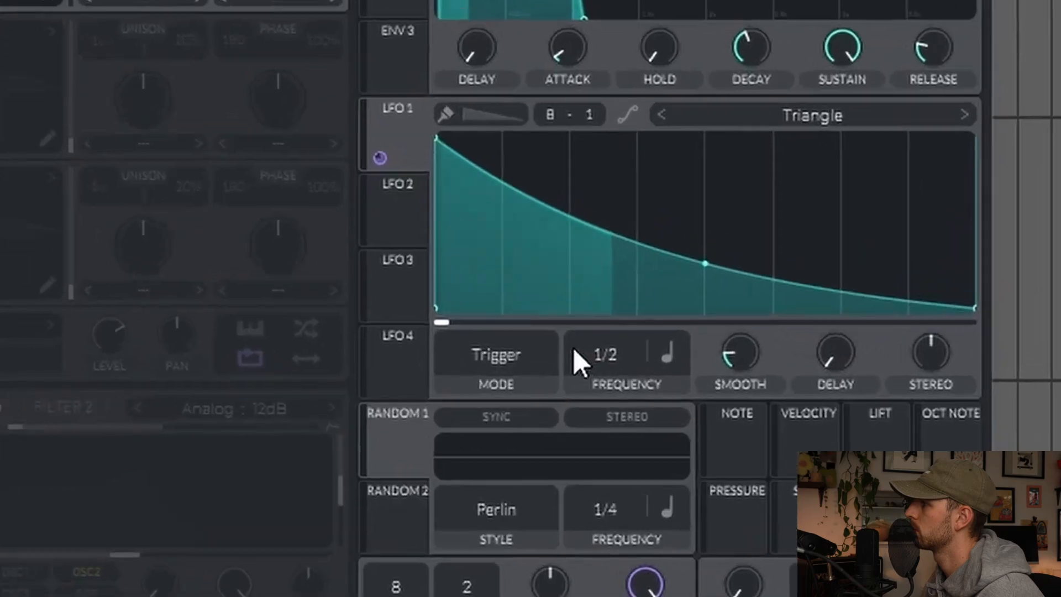
Step: Steepen LFO 1's decay, set it to Envelope mode at 1/4, and give oscillator 1 three unison voices with 4% detune
{"action": "left_click_drag", "start_coordinate": [657, 372], "coordinate": [640, 332]}
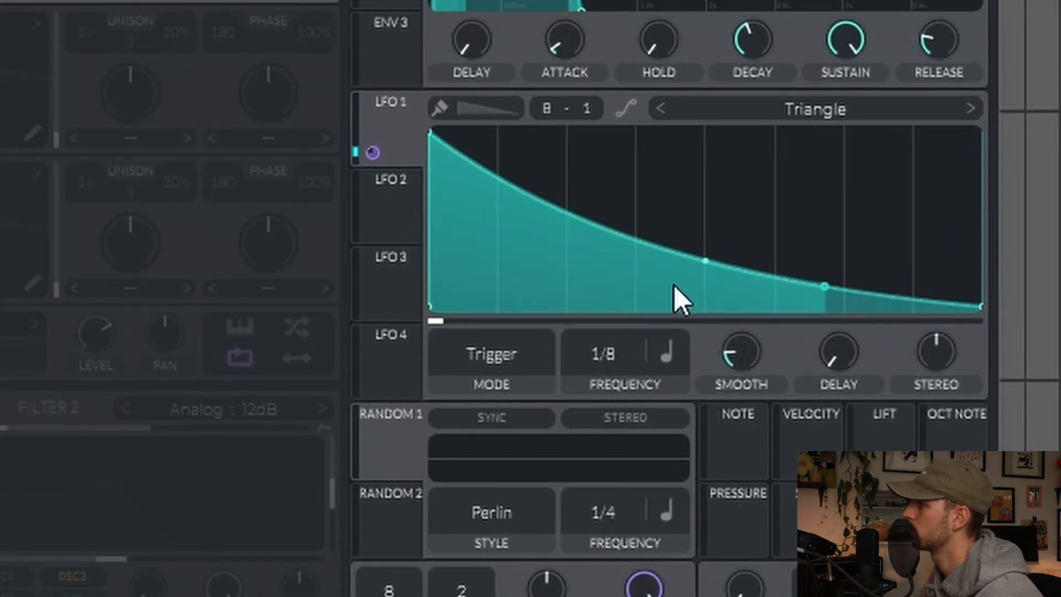
{"action": "left_click_drag", "start_coordinate": [703, 263], "coordinate": [652, 323]}
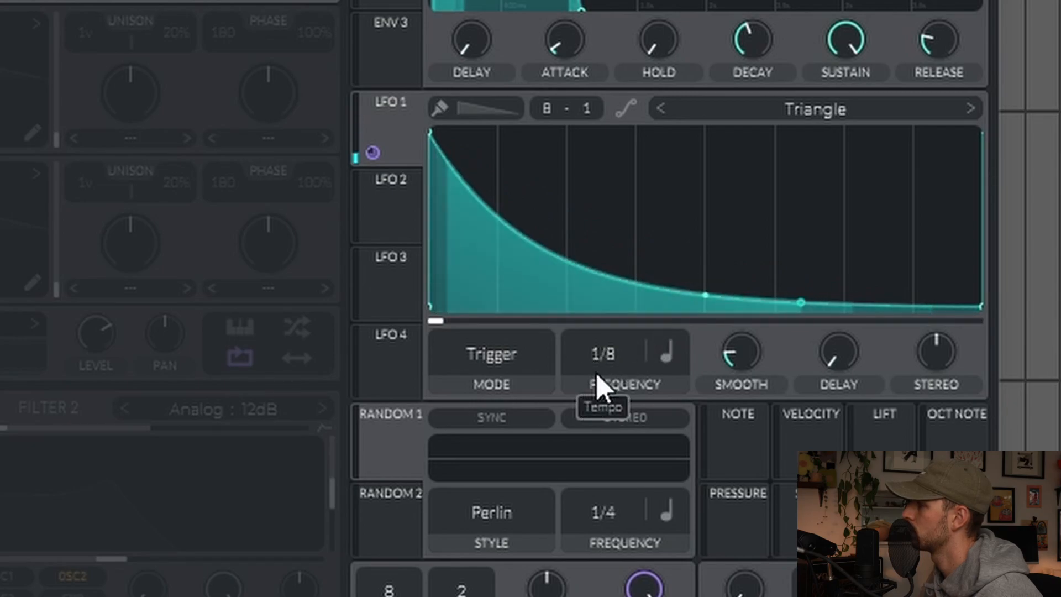
{"action": "left_click_drag", "start_coordinate": [596, 387], "coordinate": [592, 396]}
{"action": "left_click", "coordinate": [518, 364]}
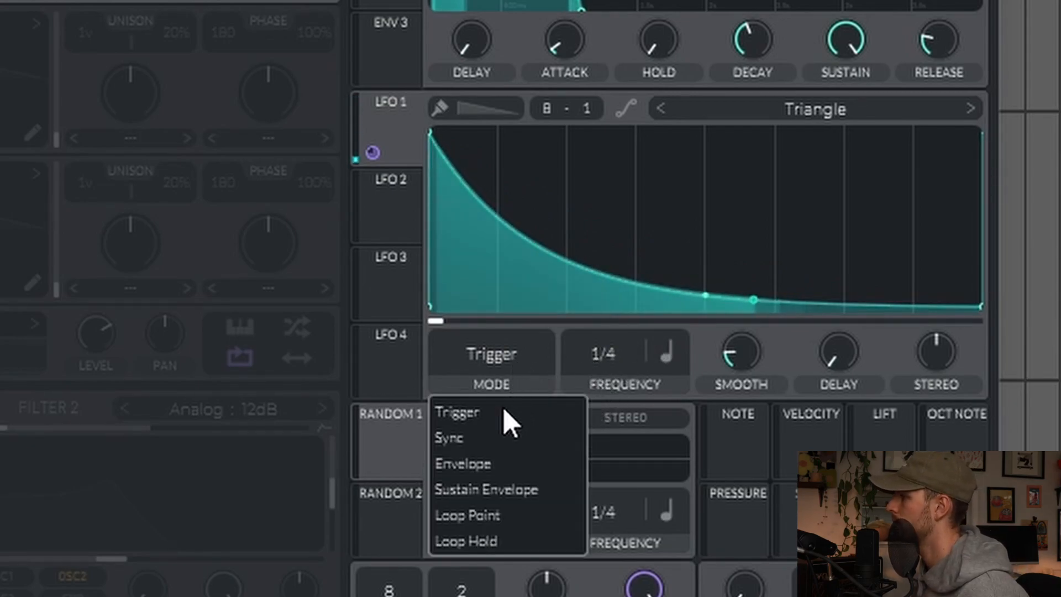
{"action": "left_click", "coordinate": [469, 465]}
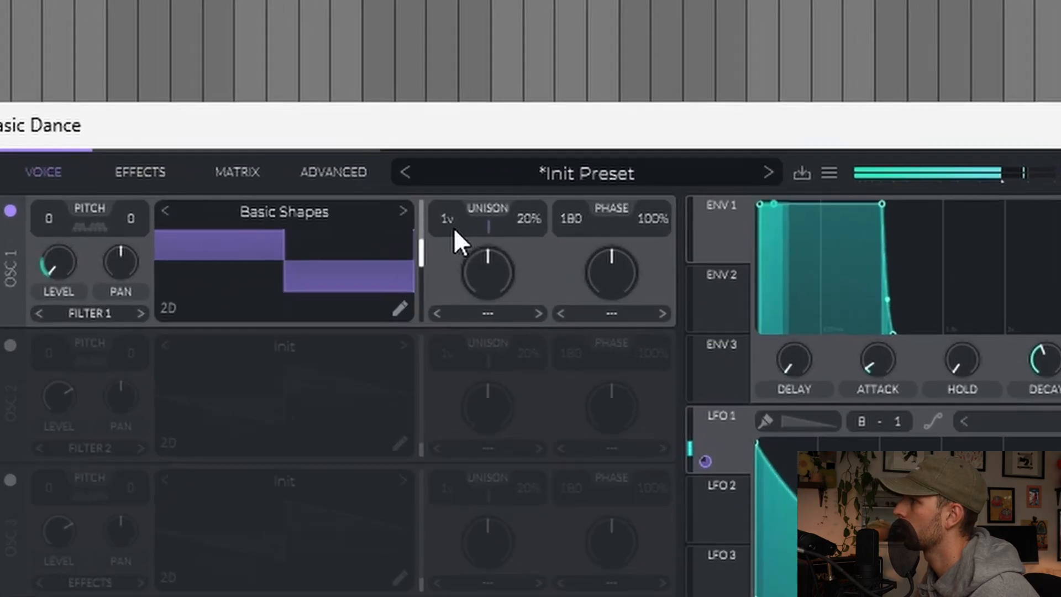
{"action": "left_click_drag", "start_coordinate": [502, 225], "coordinate": [526, 303]}
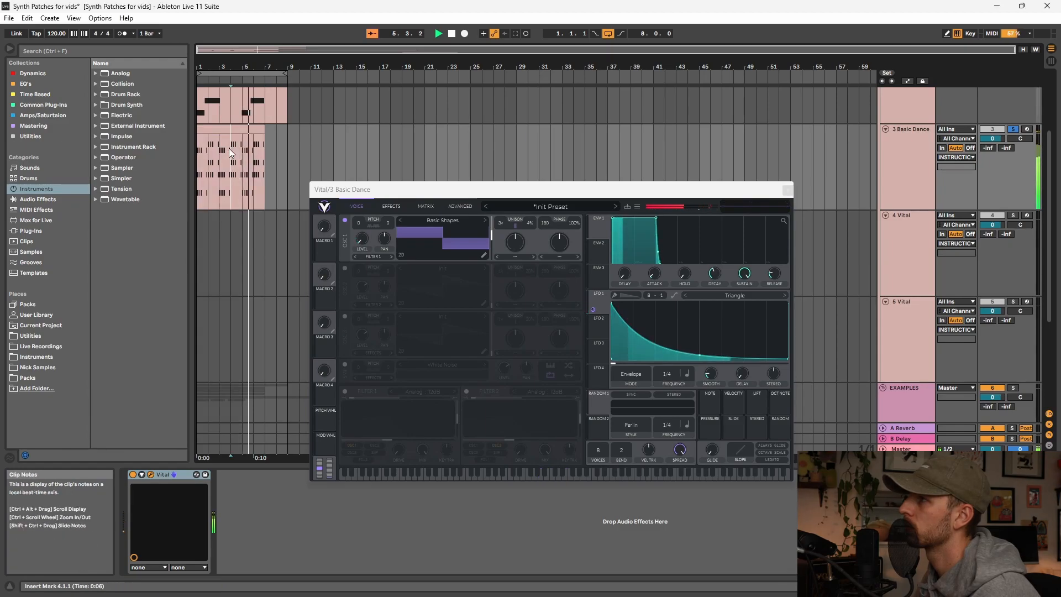
Step: Split the Basic Dance clip at bar 4 and copy its first section along the track, extending the pattern to bar 9
{"action": "key", "text": "ctrl+e"}
{"action": "left_click_drag", "start_coordinate": [214, 128], "coordinate": [292, 147]}
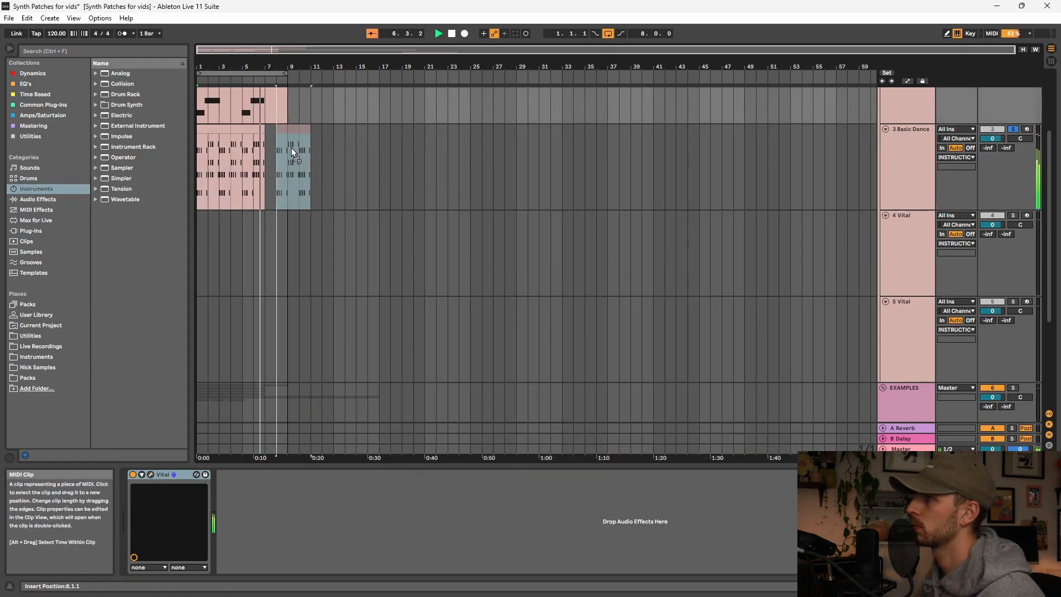
{"action": "left_click_drag", "start_coordinate": [292, 147], "coordinate": [281, 147]}
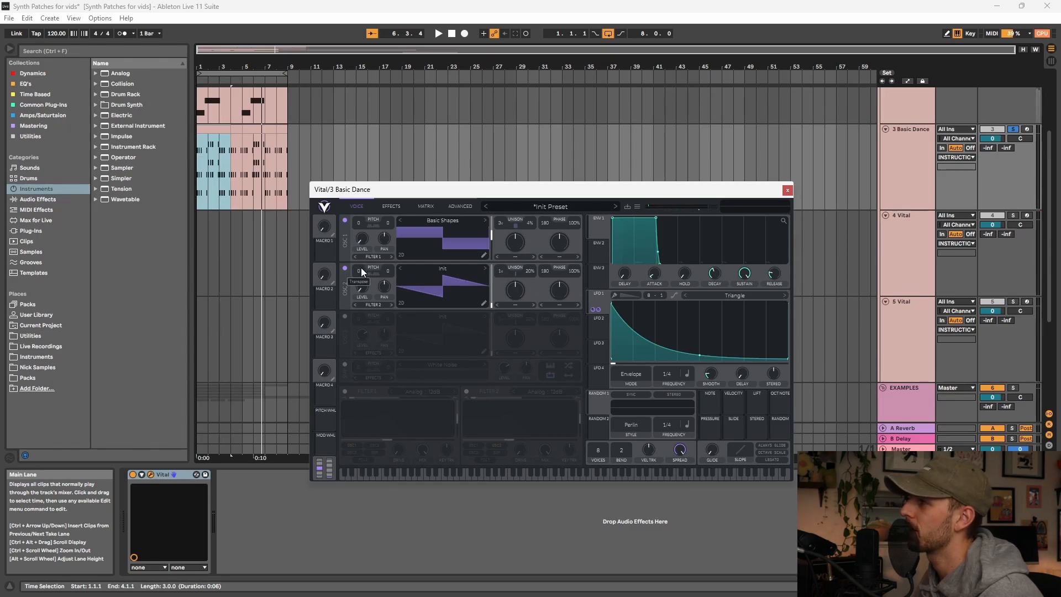
Step: Transpose oscillator 2 by -12, give it three unison voices, and set both oscillators' phase randomization to 0%
{"action": "left_click_drag", "start_coordinate": [355, 309], "coordinate": [363, 283]}
{"action": "key", "text": "space"}
{"action": "left_click_drag", "start_coordinate": [499, 281], "coordinate": [529, 270]}
{"action": "left_click_drag", "start_coordinate": [533, 223], "coordinate": [532, 217]}
{"action": "left_click_drag", "start_coordinate": [528, 266], "coordinate": [526, 283]}
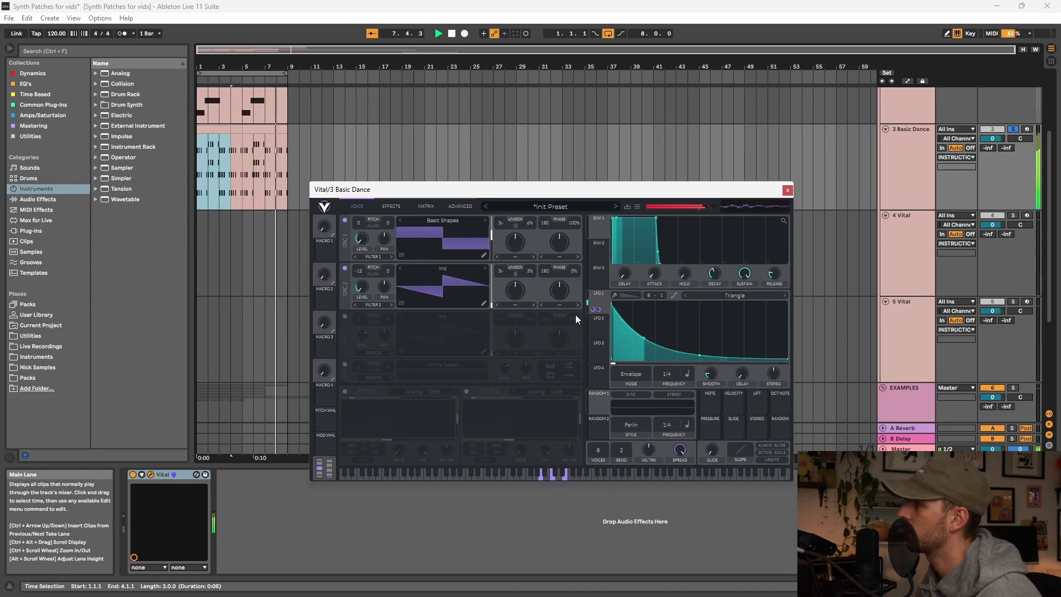
{"action": "left_click_drag", "start_coordinate": [572, 221], "coordinate": [573, 440]}
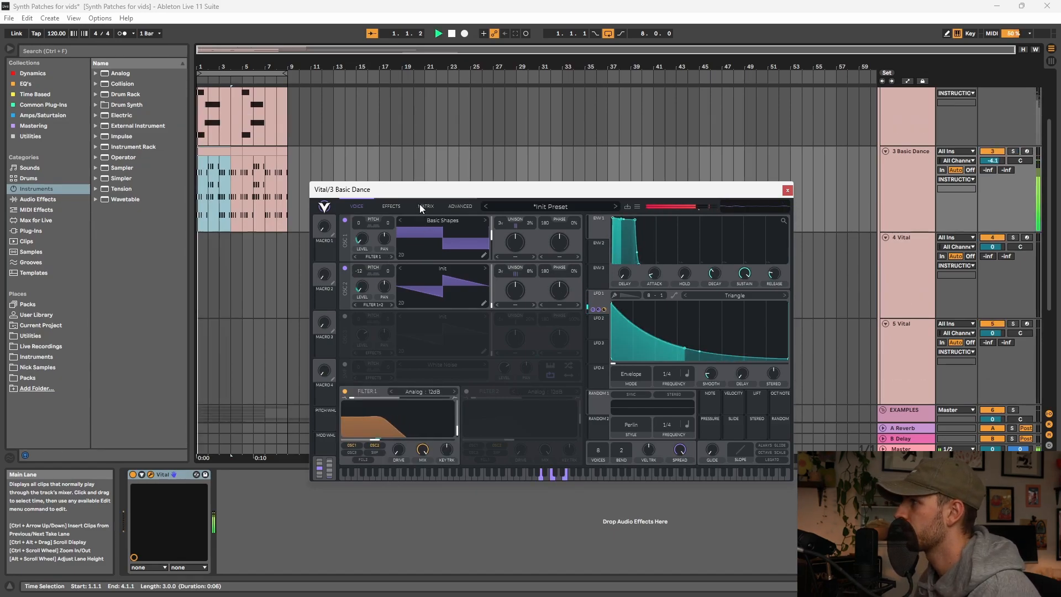
Step: Enable Vital's Delay effect and adjust its mix and feedback while auditioning the Basic Dance track
{"action": "left_click", "coordinate": [390, 207]}
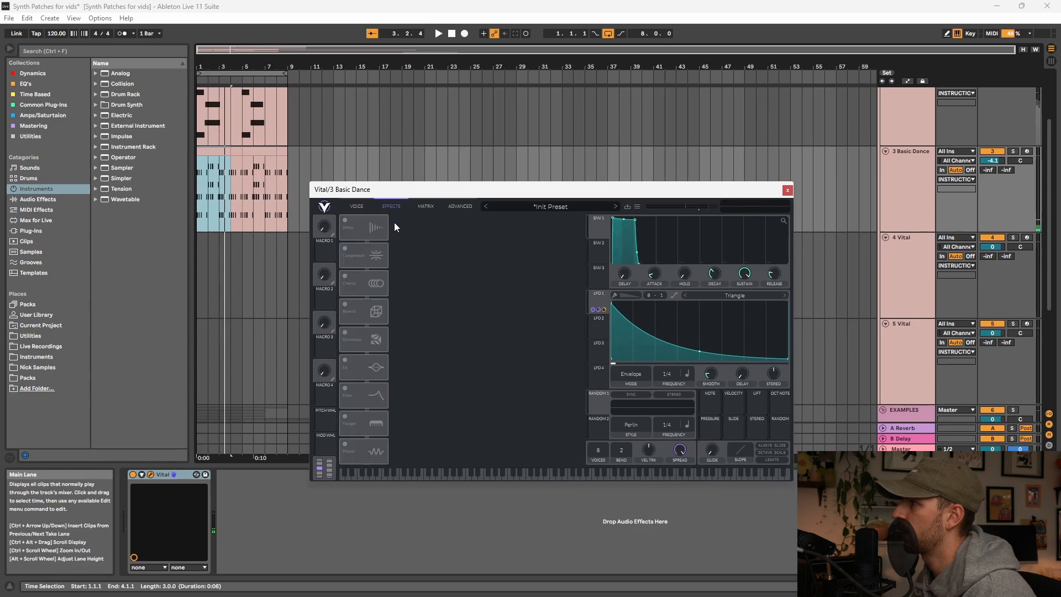
{"action": "left_click", "coordinate": [344, 220]}
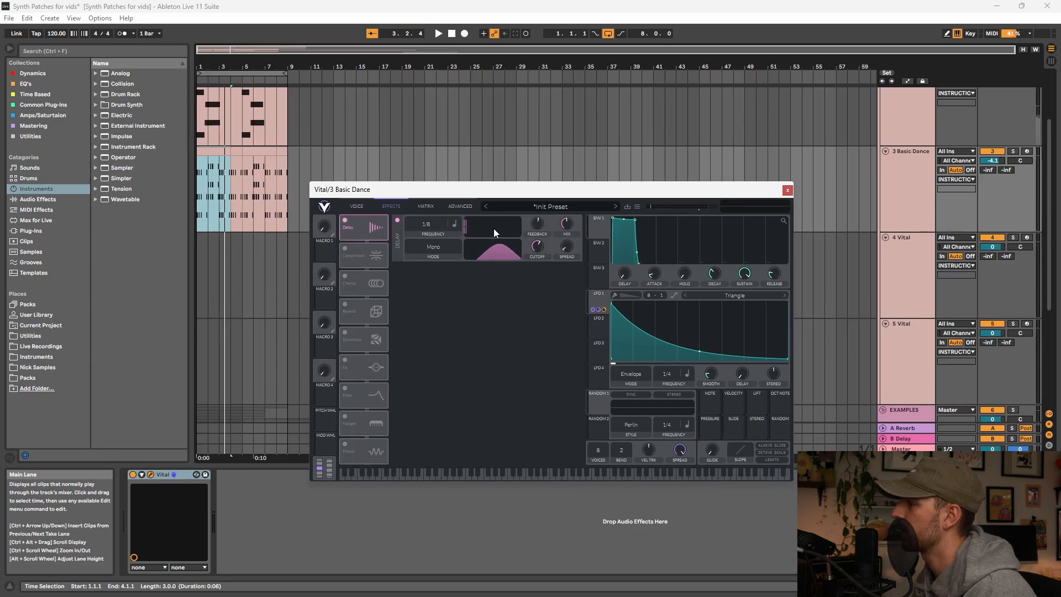
{"action": "key", "text": "space"}
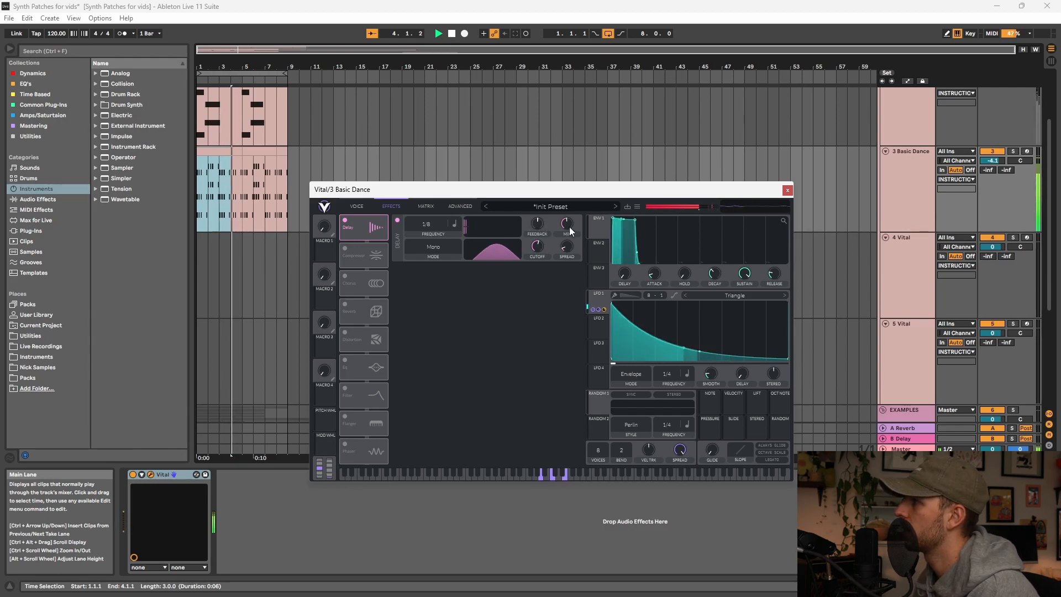
{"action": "mouse_move", "coordinate": [570, 217]}
{"action": "left_click_drag", "start_coordinate": [568, 218], "coordinate": [572, 201]}
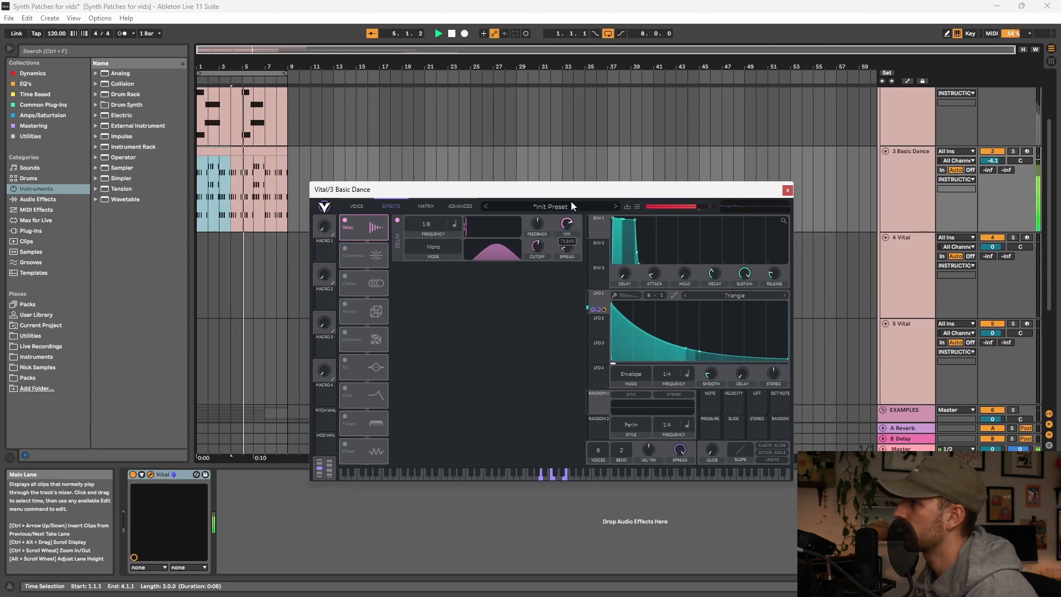
{"action": "left_click_drag", "start_coordinate": [540, 224], "coordinate": [541, 218]}
Step: Enable the Compressor, Chorus and Reverb effects on the Basic Dance patch
{"action": "left_click", "coordinate": [352, 253]}
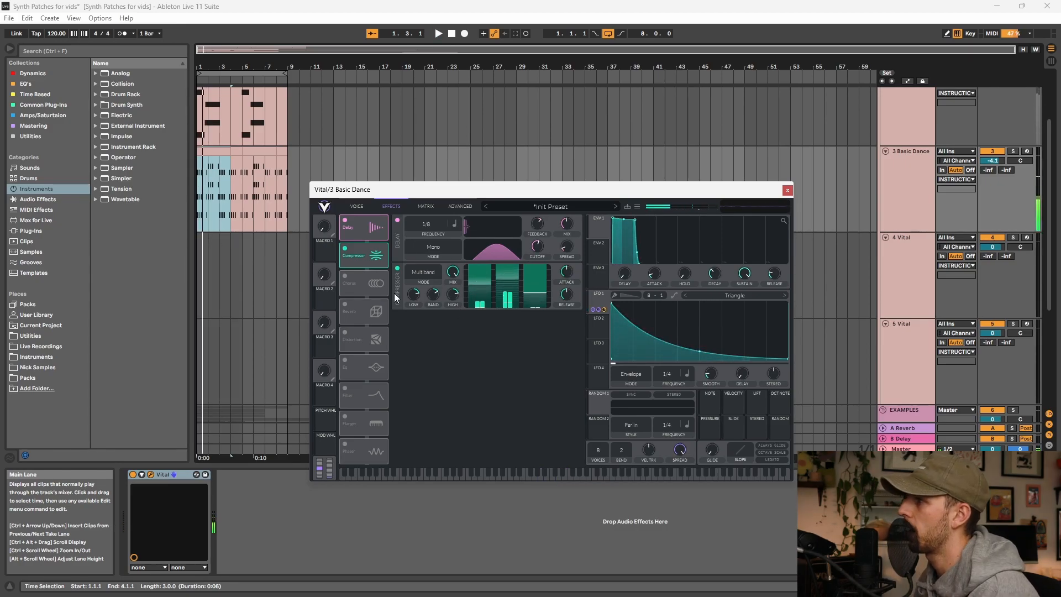
{"action": "left_click", "coordinate": [345, 276]}
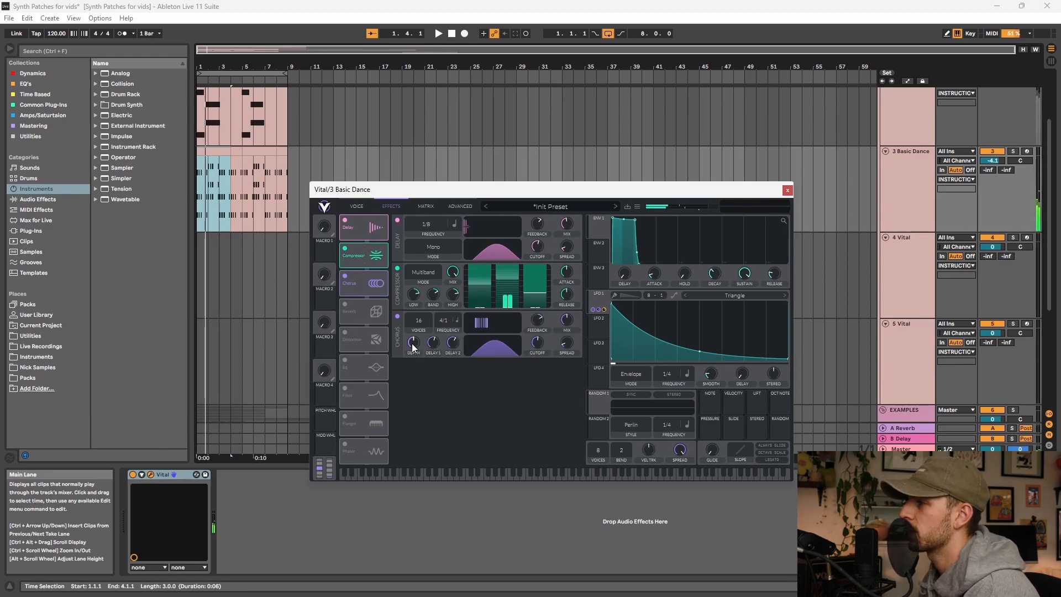
{"action": "left_click", "coordinate": [345, 305]}
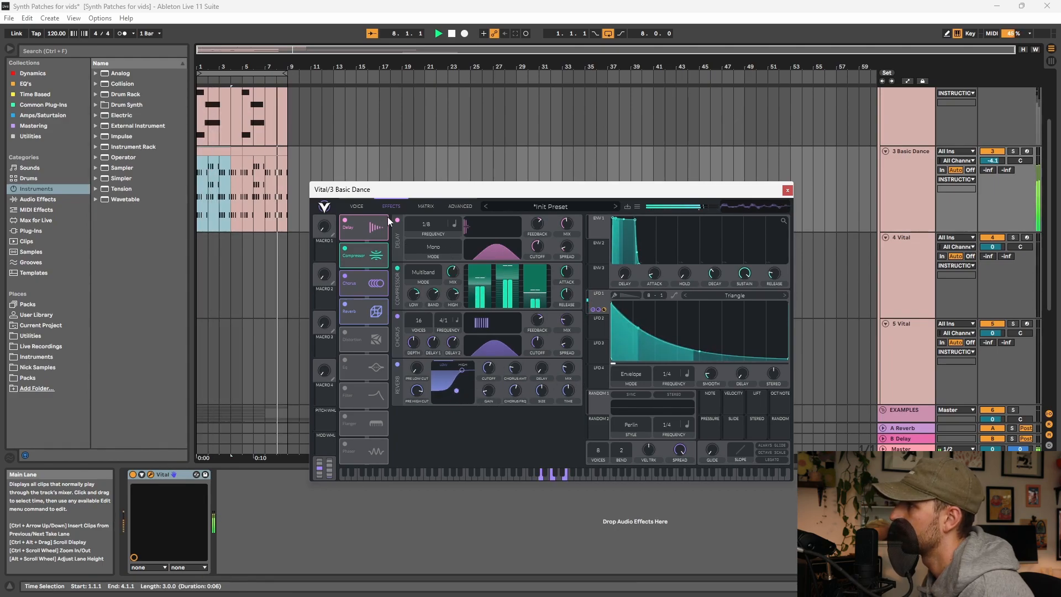
Step: Return to Vital's voice page, hide the plug-in window and audition the Basic Dance track
{"action": "left_click", "coordinate": [357, 206]}
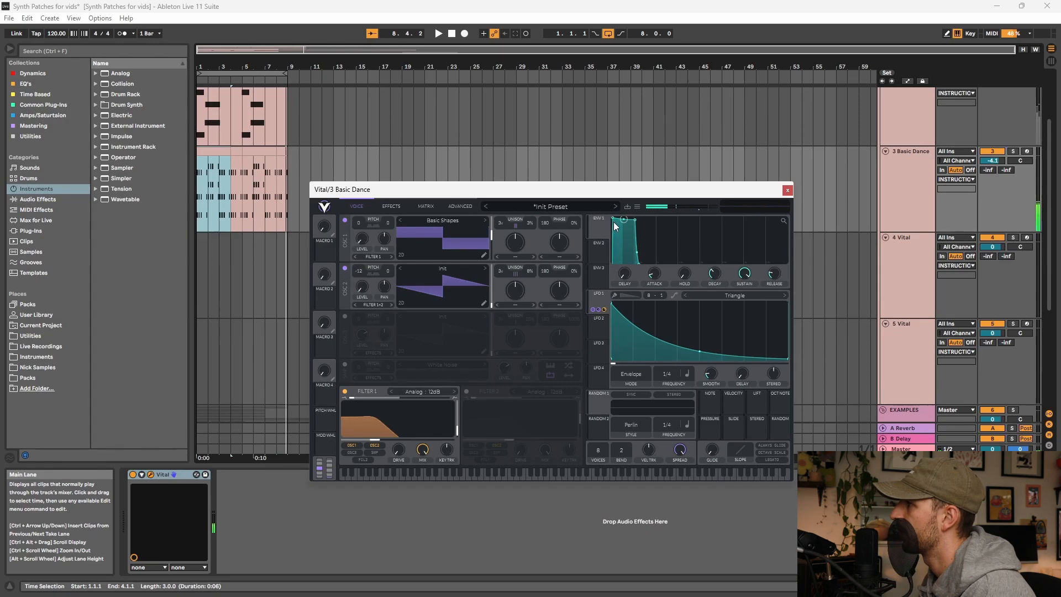
{"action": "key", "text": "ctrl+alt+p"}
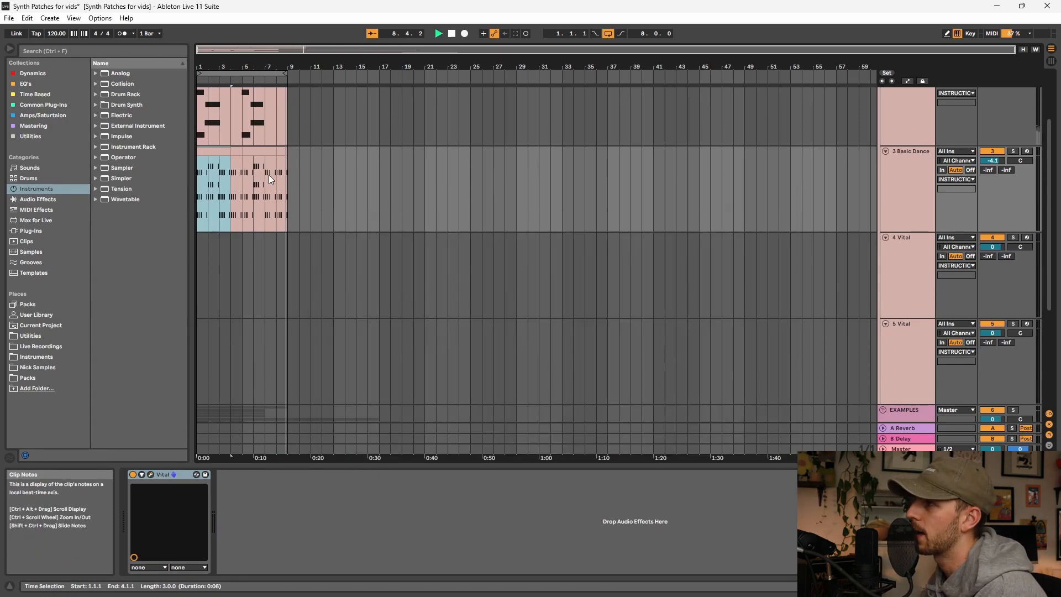
{"action": "key", "text": "space"}
{"action": "key", "text": "space"}
Step: Inspect the ValhallaSupermassive settings on the 11 Vital - Arp Pad example track, close the plug-in and audition the track
{"action": "scroll", "coordinate": [698, 177], "scroll_direction": "down", "scroll_amount": 5}
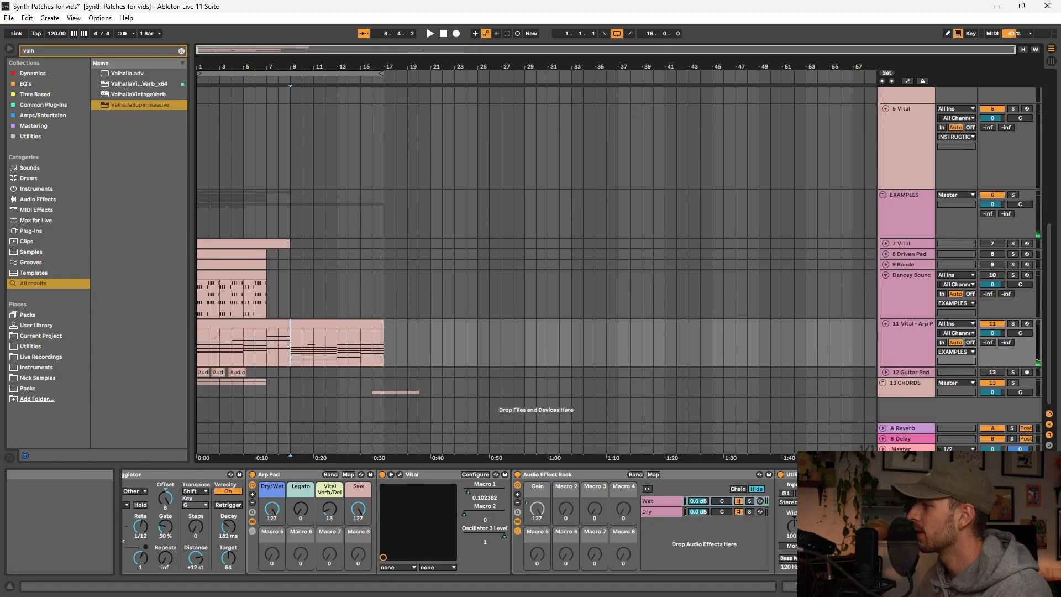
{"action": "left_click", "coordinate": [873, 474]}
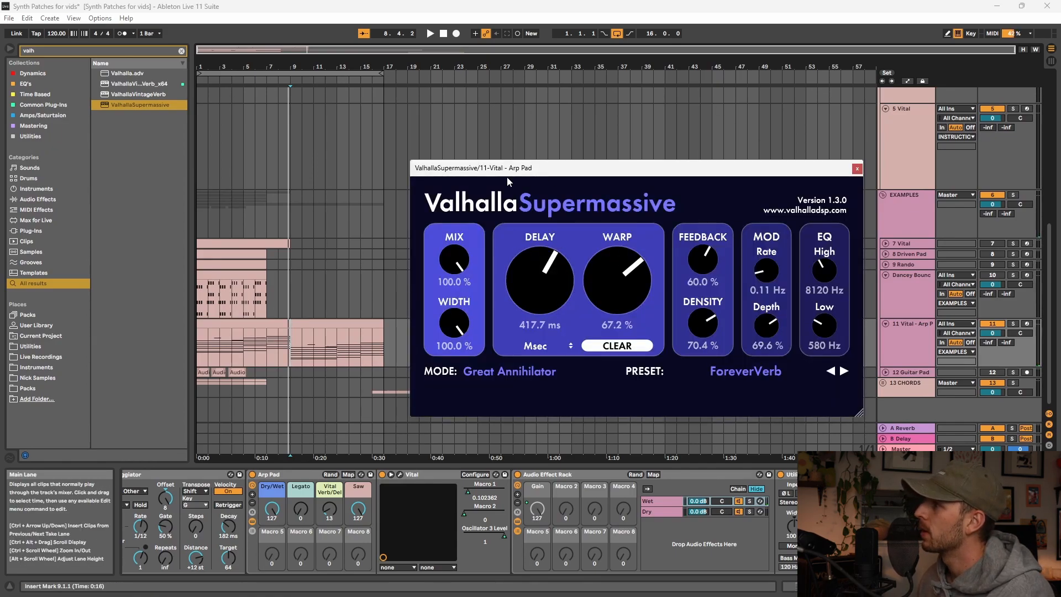
{"action": "left_click", "coordinate": [857, 170]}
{"action": "key", "text": "space"}
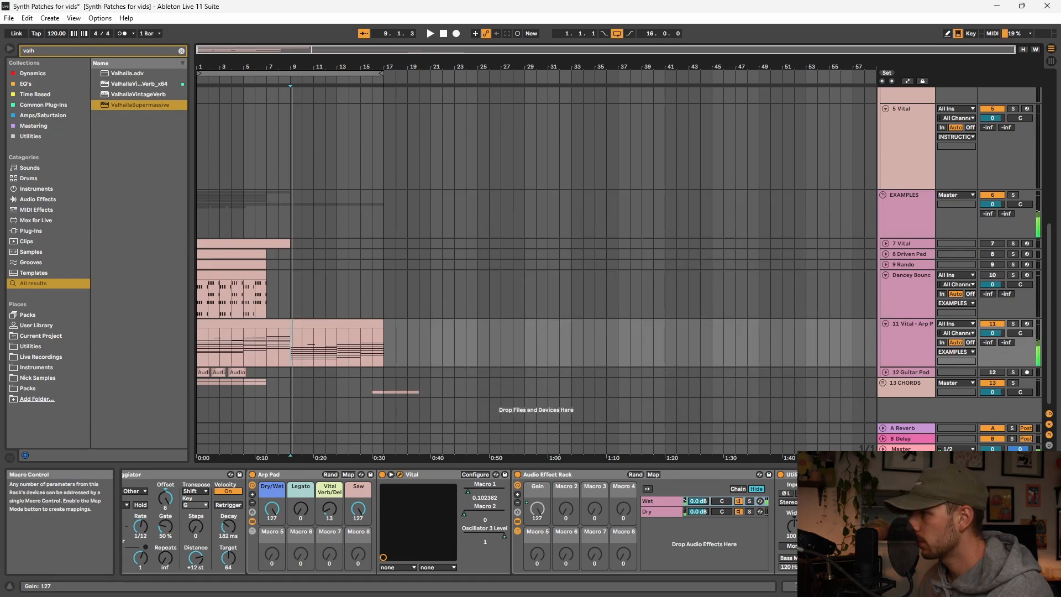
{"action": "key", "text": "space"}
Step: Reset the Arp Pad rack's Dry/Wet, Legato, Vital Verb/Del and Saw macros to 0 and play its first clip
{"action": "left_click_drag", "start_coordinate": [271, 507], "coordinate": [271, 578]}
{"action": "left_click_drag", "start_coordinate": [329, 508], "coordinate": [358, 580]}
{"action": "scroll", "coordinate": [312, 497], "scroll_direction": "up", "scroll_amount": 3}
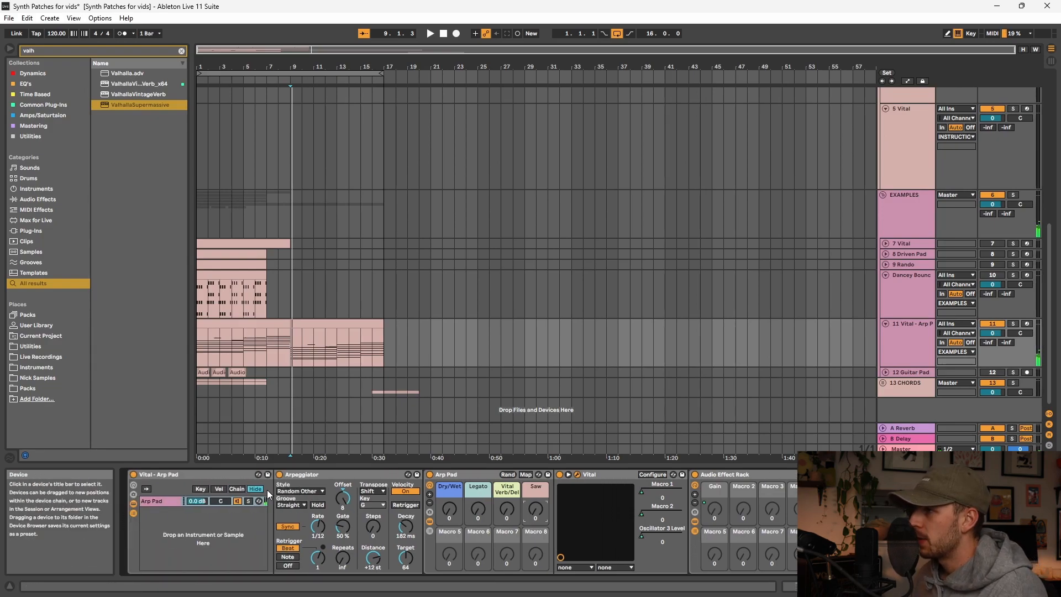
{"action": "left_click", "coordinate": [230, 335]}
{"action": "left_click", "coordinate": [226, 319]}
{"action": "key", "text": "space"}
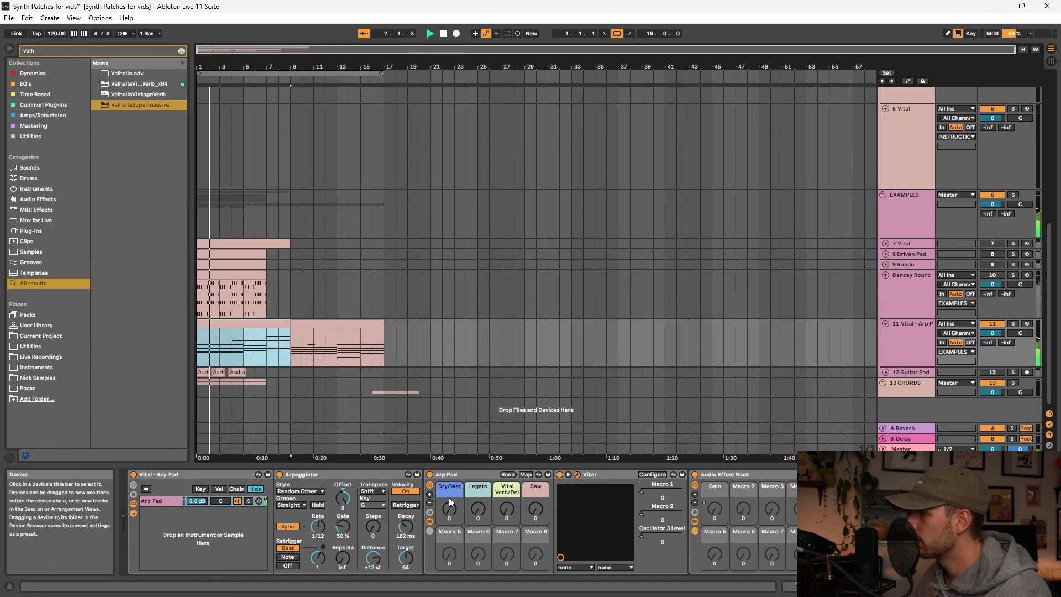
Step: Review the Arp Pad device chain and try raising the Dry/Wet macro while auditioning the clip
{"action": "scroll", "coordinate": [504, 500], "scroll_direction": "down", "scroll_amount": 1}
{"action": "scroll", "coordinate": [494, 503], "scroll_direction": "down", "scroll_amount": 1}
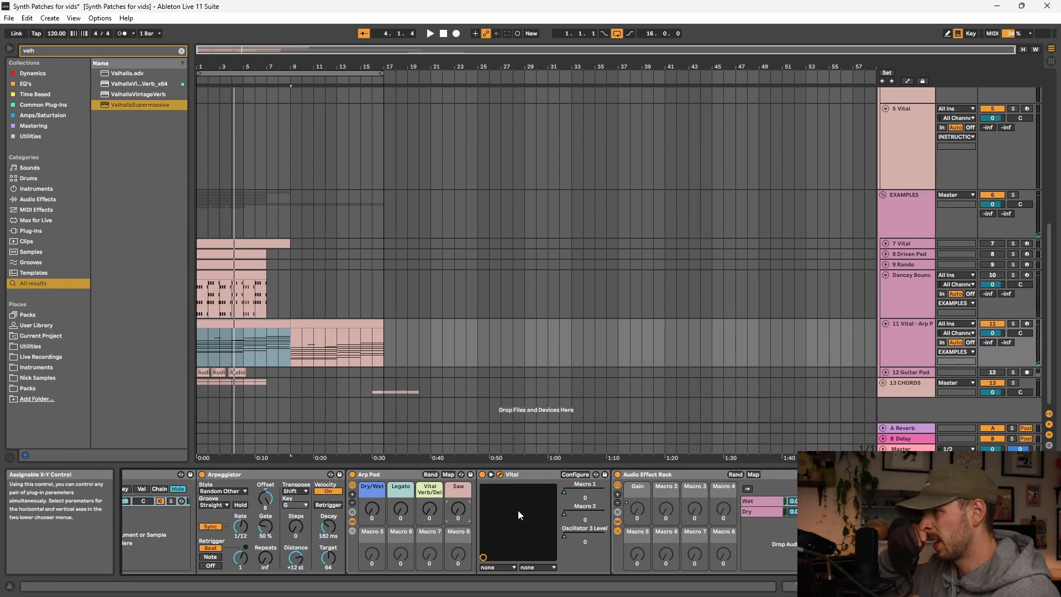
{"action": "scroll", "coordinate": [512, 493], "scroll_direction": "down", "scroll_amount": 1}
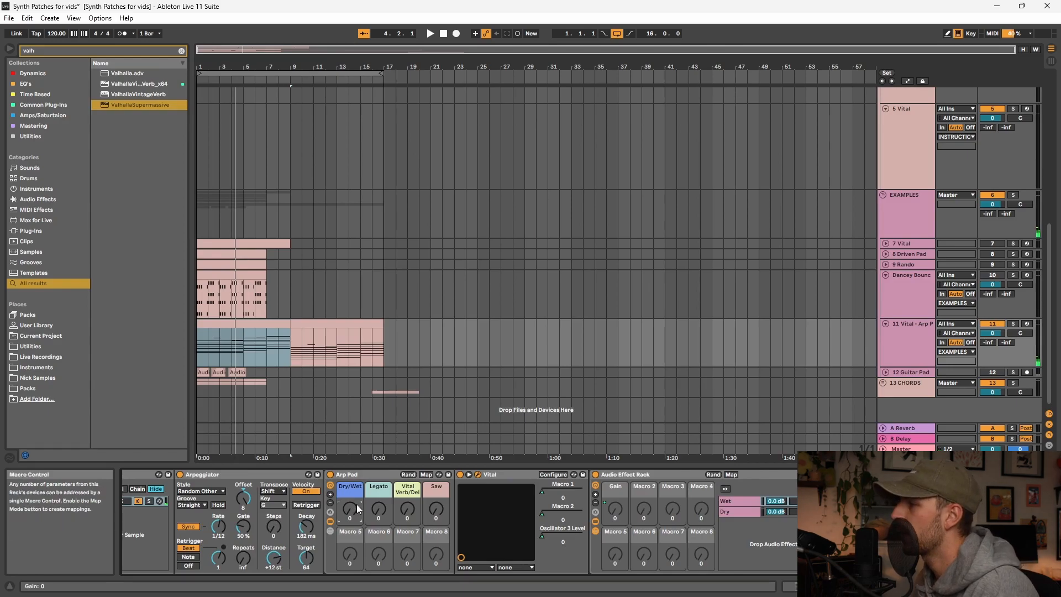
{"action": "scroll", "coordinate": [402, 513], "scroll_direction": "down", "scroll_amount": 2}
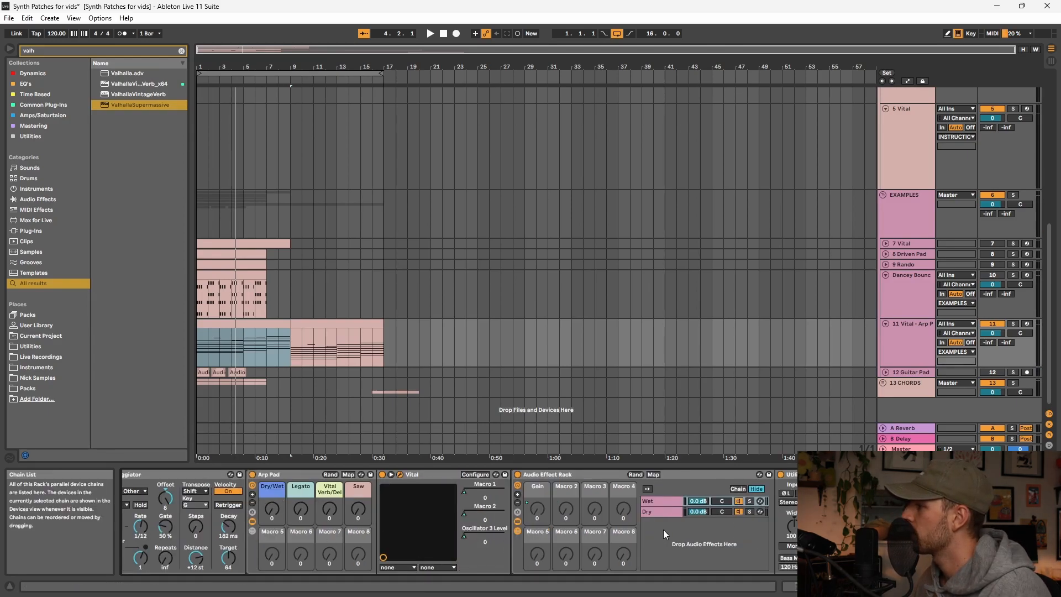
{"action": "scroll", "coordinate": [362, 510], "scroll_direction": "up", "scroll_amount": 3}
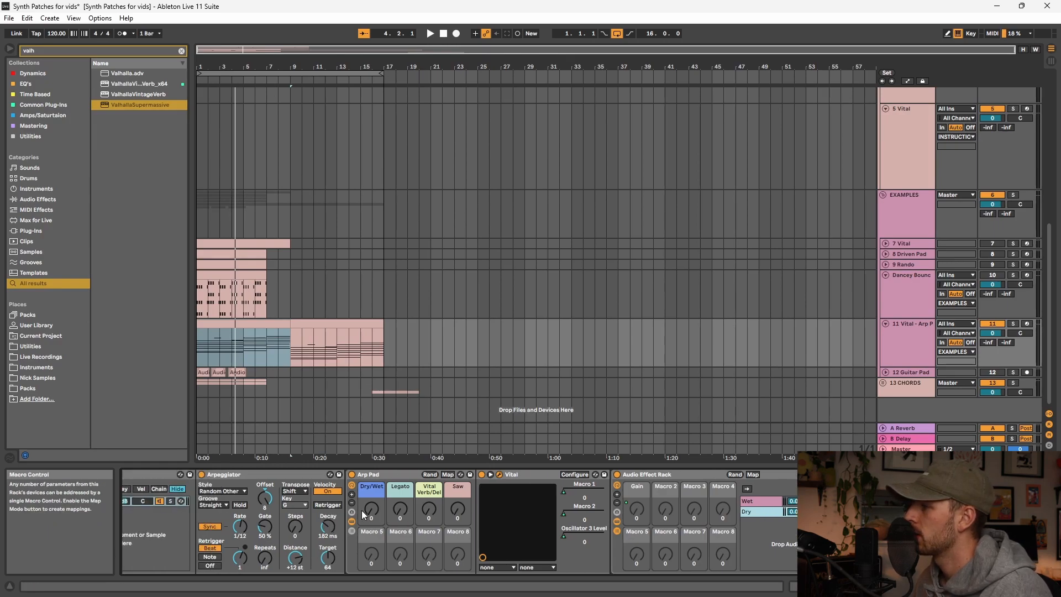
{"action": "left_click", "coordinate": [366, 509]}
{"action": "left_click_drag", "start_coordinate": [369, 513], "coordinate": [369, 476]}
{"action": "key", "text": "space"}
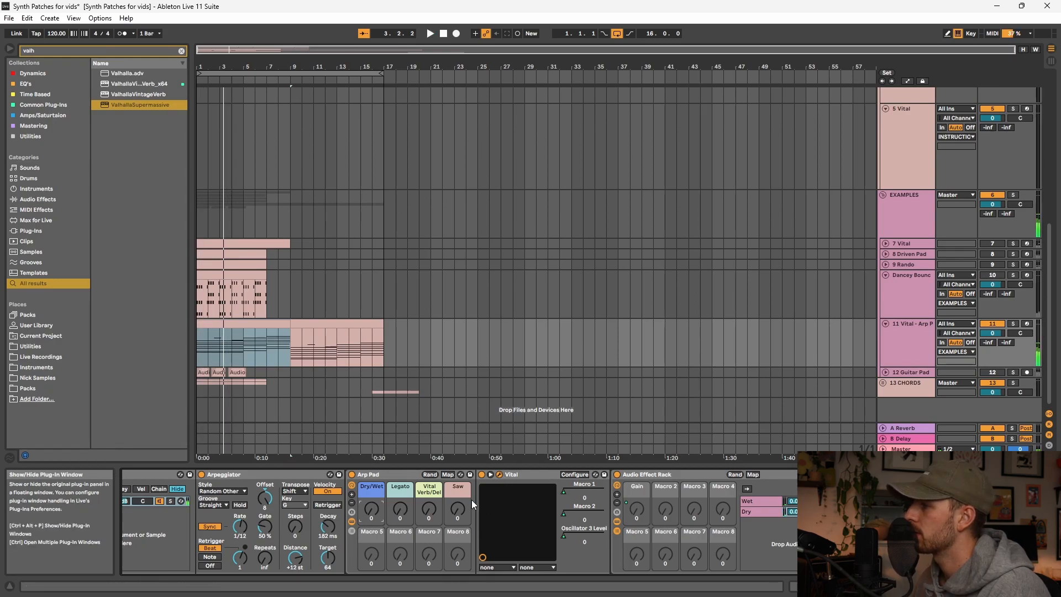
Step: Open the Arp Pad's Vital instrument and raise the Legato macro to 32 while auditioning the clip
{"action": "left_click", "coordinate": [499, 475]}
{"action": "left_click_drag", "start_coordinate": [400, 510], "coordinate": [400, 461]}
{"action": "key", "text": "space"}
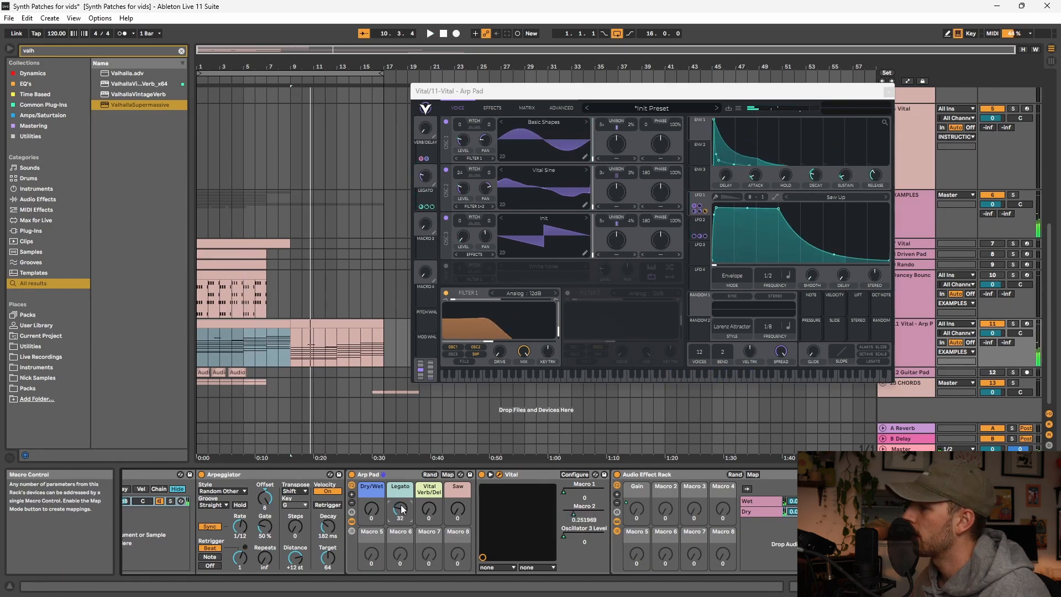
{"action": "key", "text": "space"}
Step: Raise the Vital Verb/Del macro to 50 and return it to 0 during playback
{"action": "left_click_drag", "start_coordinate": [428, 512], "coordinate": [428, 490]}
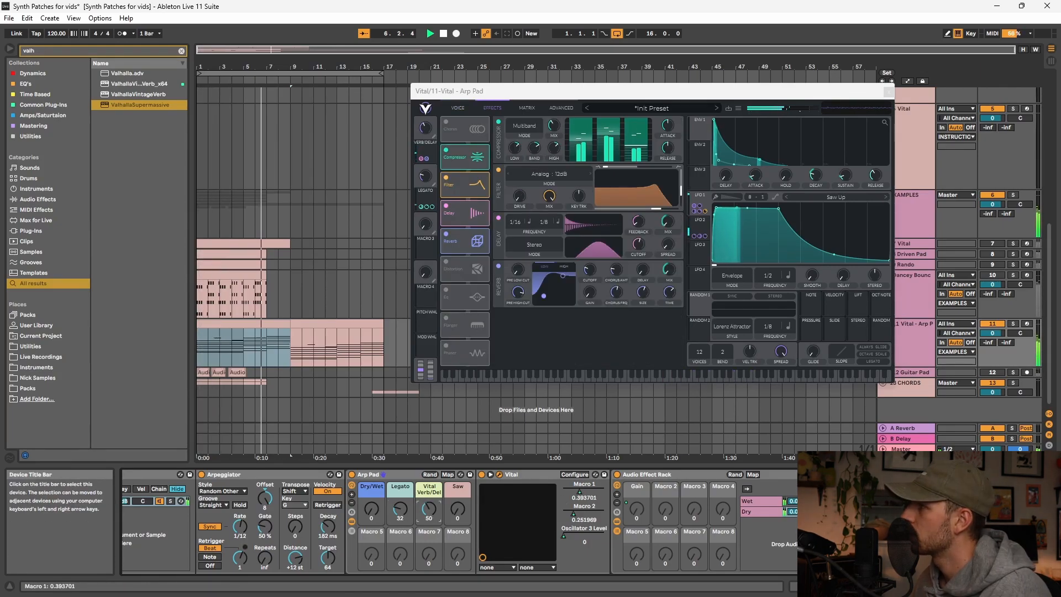
{"action": "left_click_drag", "start_coordinate": [430, 509], "coordinate": [430, 524]}
{"action": "key", "text": "space"}
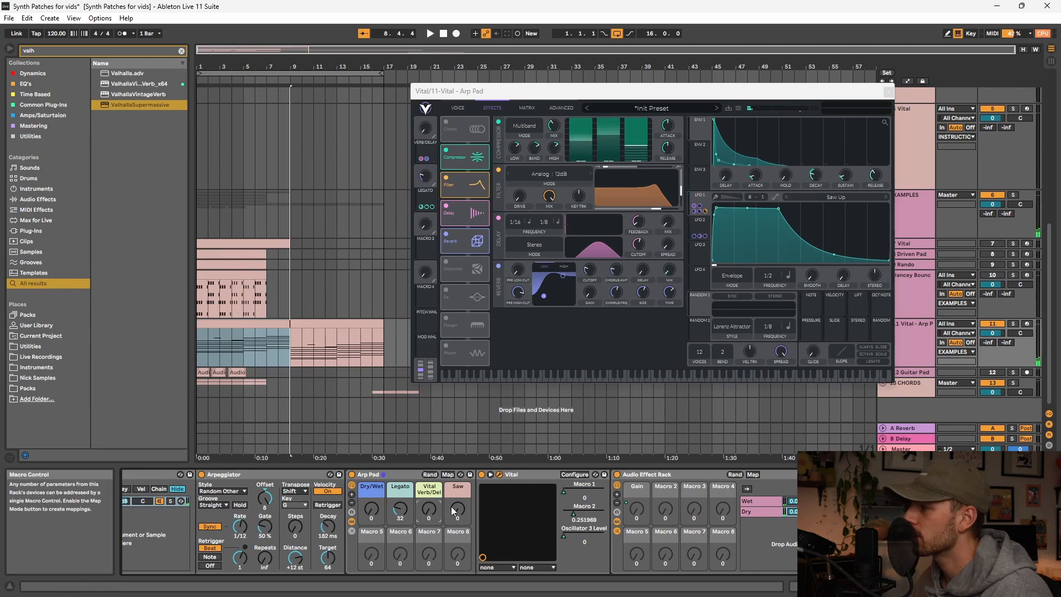
Step: Raise the Saw macro close to its maximum and increase the Legato macro while the clip plays
{"action": "key", "text": "space"}
{"action": "left_click_drag", "start_coordinate": [456, 514], "coordinate": [456, 454]}
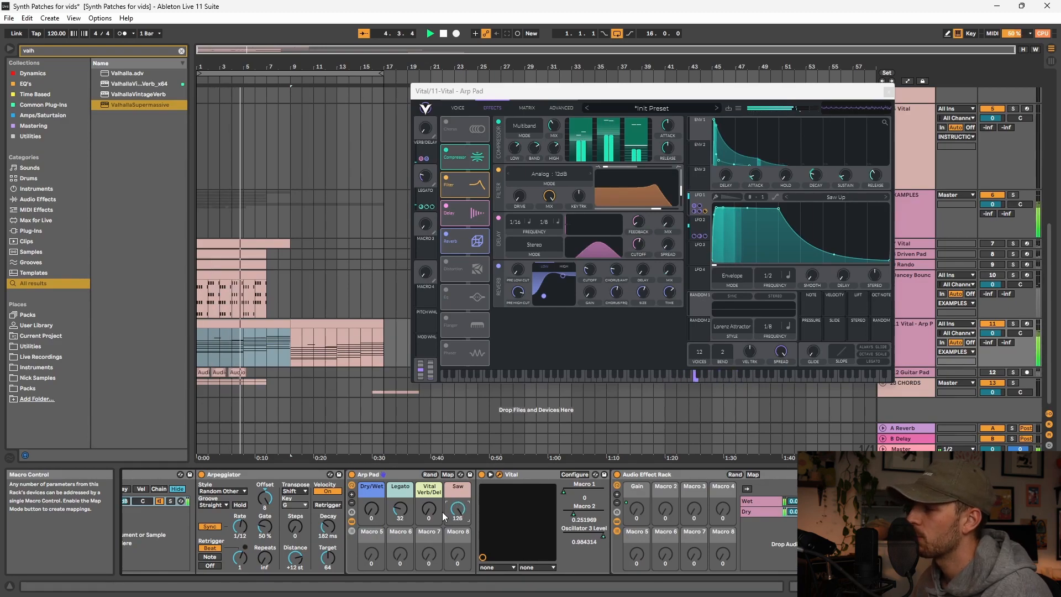
{"action": "left_click_drag", "start_coordinate": [400, 508], "coordinate": [401, 483]}
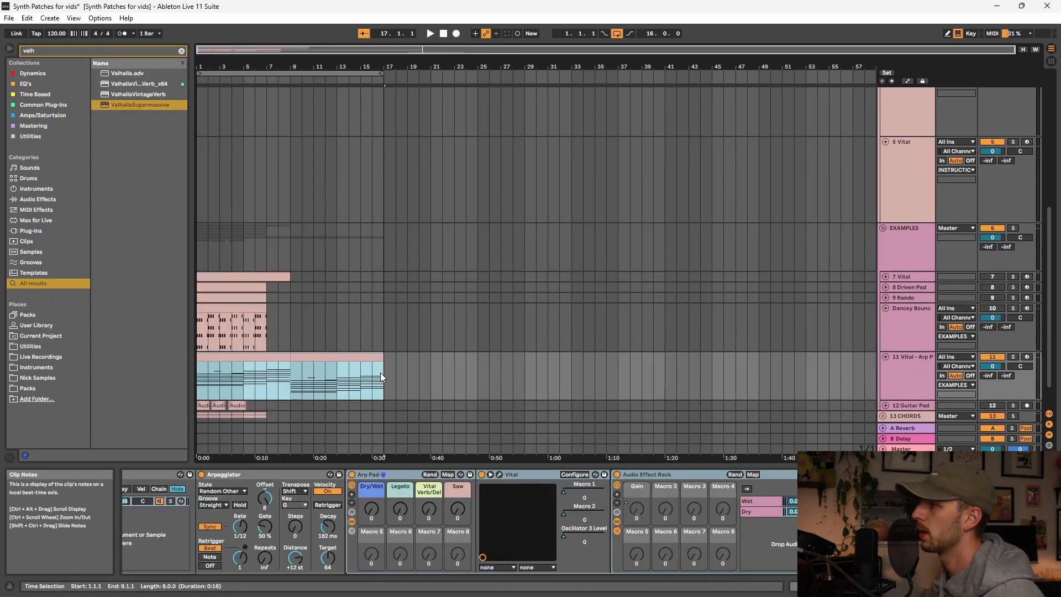
Step: Copy both Arp Pad clips to the 4 Vital track and insert an empty 16-bar MIDI clip at bar 17
{"action": "scroll", "coordinate": [310, 337], "scroll_direction": "up", "scroll_amount": 2}
{"action": "scroll", "coordinate": [266, 355], "scroll_direction": "down", "scroll_amount": 1}
{"action": "left_click_drag", "start_coordinate": [255, 389], "coordinate": [250, 144]}
{"action": "scroll", "coordinate": [256, 181], "scroll_direction": "up", "scroll_amount": 4}
{"action": "key", "text": "ctrl+shift+m"}
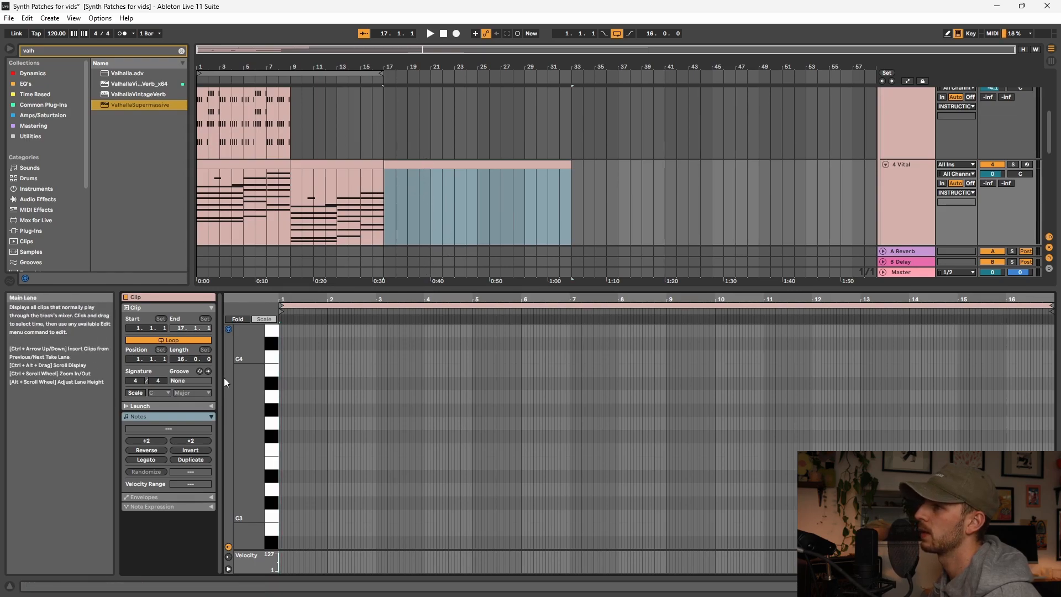
Step: Enable the C Major scale for the empty 4 Vital clip and set its note grid to fixed 1-bar divisions
{"action": "left_click", "coordinate": [136, 393]}
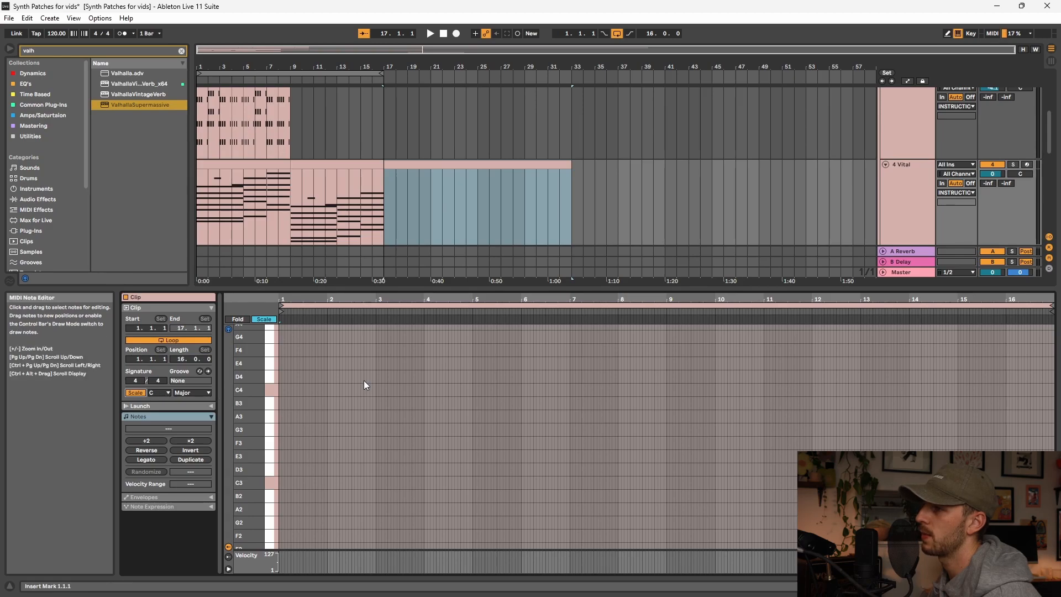
{"action": "right_click", "coordinate": [284, 493]}
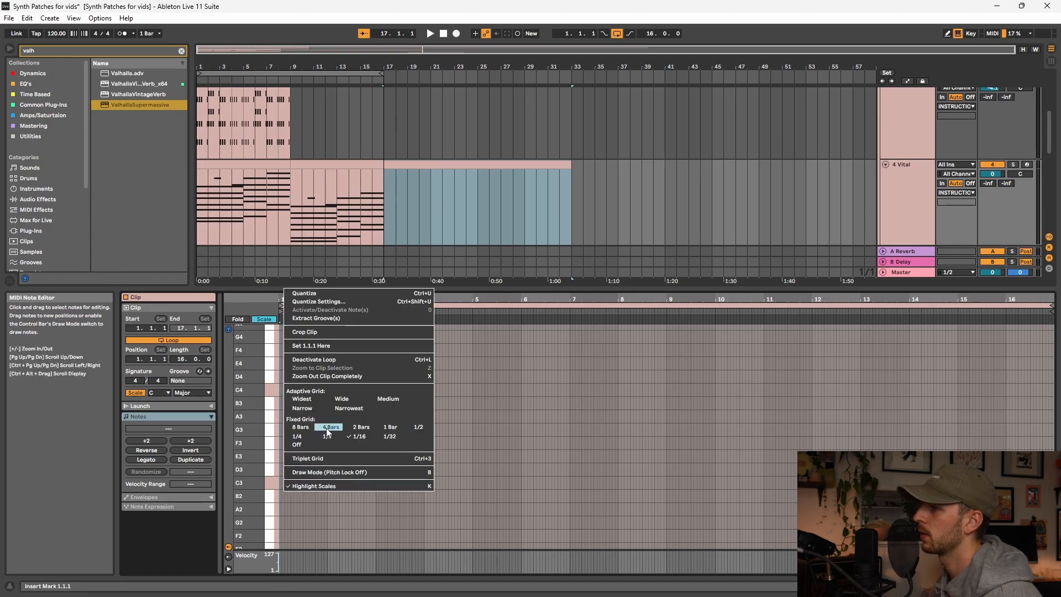
{"action": "left_click", "coordinate": [346, 427]}
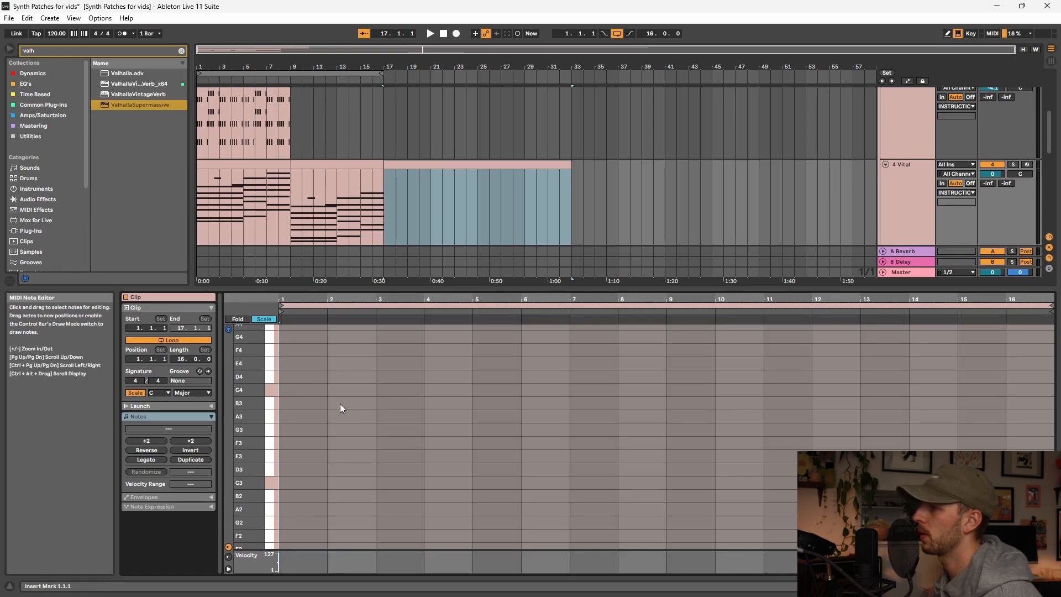
Step: Build a four-bar G3, A3, C4, E4, G4 chord from bar 1 and copy it one scale step higher to bar 5
{"action": "double_click", "coordinate": [412, 411]}
{"action": "left_click_drag", "start_coordinate": [411, 412], "coordinate": [402, 358]}
{"action": "left_click_drag", "start_coordinate": [371, 413], "coordinate": [367, 480]}
{"action": "left_click_drag", "start_coordinate": [312, 487], "coordinate": [515, 338]}
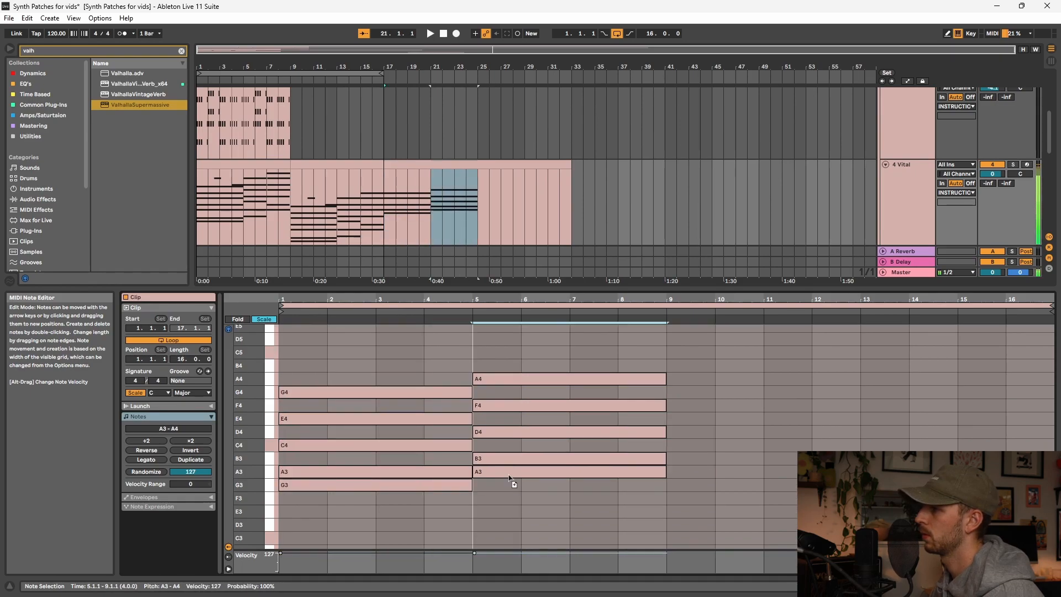
Step: Add F3 to the bar 5 chord and copy the chord lower to bars 9 and 13, starting on C3 and B2
{"action": "left_click", "coordinate": [507, 479]}
{"action": "left_click_drag", "start_coordinate": [576, 497], "coordinate": [770, 537]}
{"action": "scroll", "coordinate": [685, 444], "scroll_direction": "down", "scroll_amount": 3}
{"action": "left_click_drag", "start_coordinate": [718, 358], "coordinate": [912, 373]}
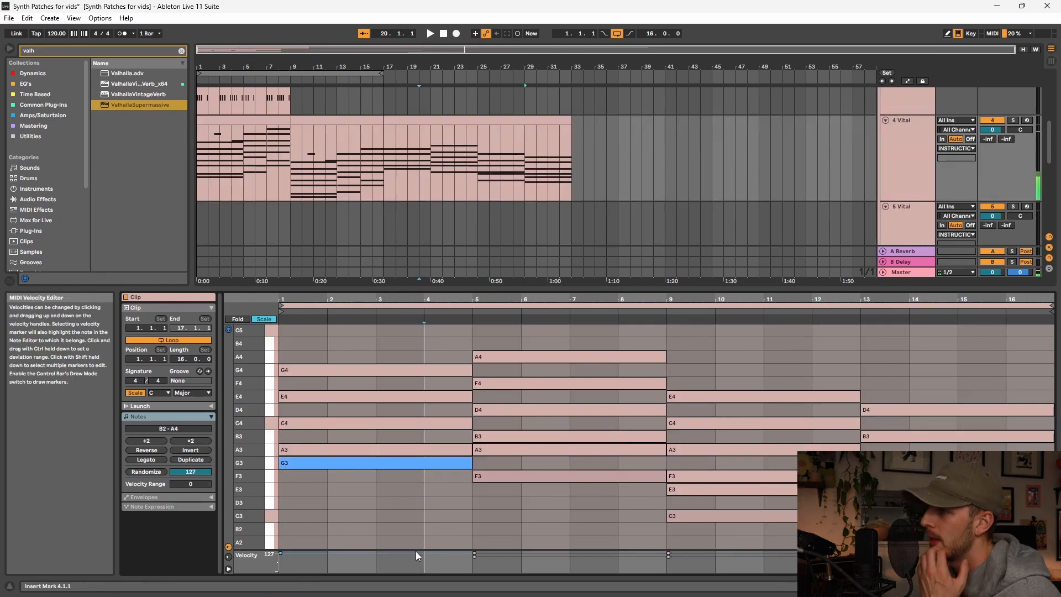
Step: Check the notes of the first two chords and audition the progression from several points in the 4 Vital clip
{"action": "left_click", "coordinate": [430, 434]}
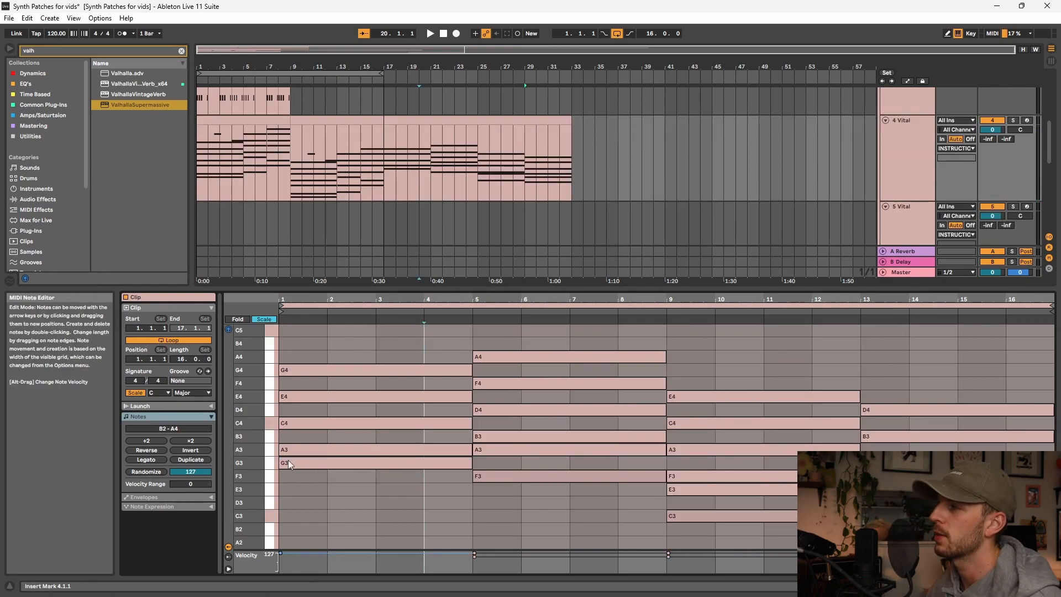
{"action": "left_click_drag", "start_coordinate": [313, 506], "coordinate": [310, 343]}
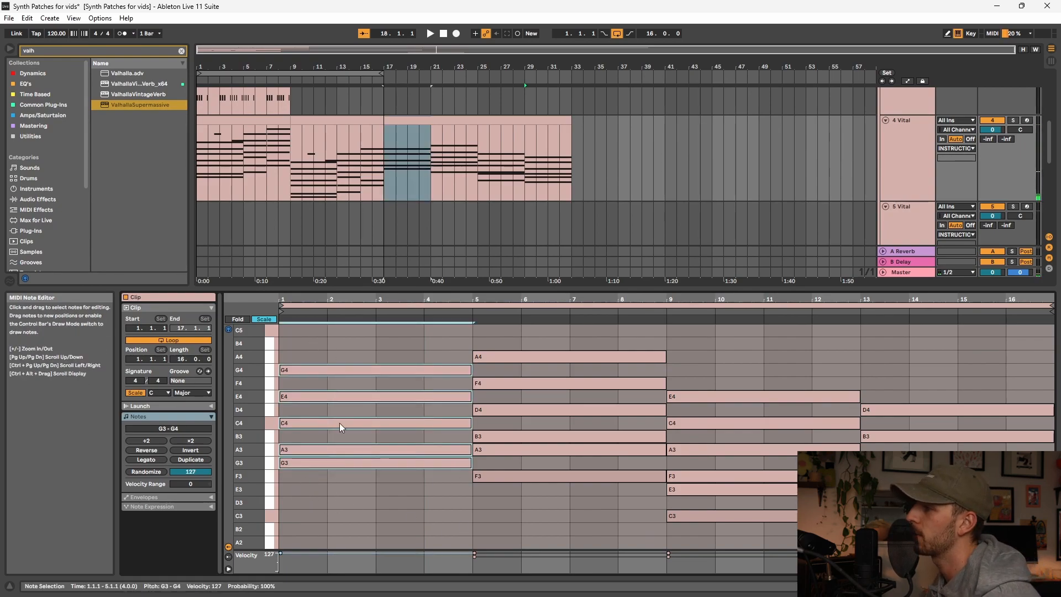
{"action": "left_click_drag", "start_coordinate": [535, 533], "coordinate": [534, 337]}
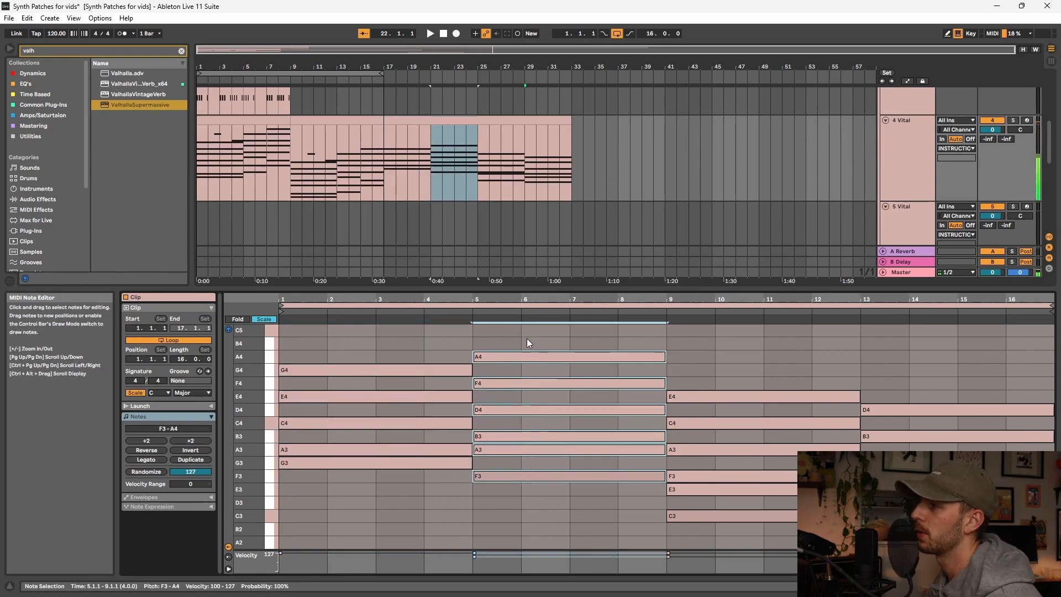
{"action": "left_click", "coordinate": [386, 182]}
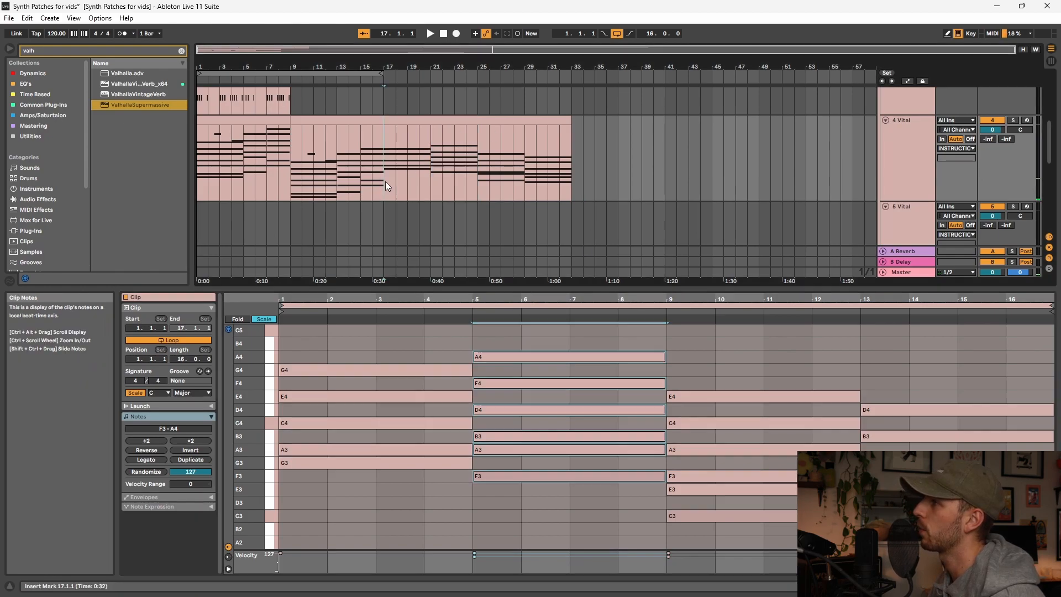
{"action": "left_click", "coordinate": [432, 175]}
{"action": "key", "text": "space"}
{"action": "left_click", "coordinate": [479, 174]}
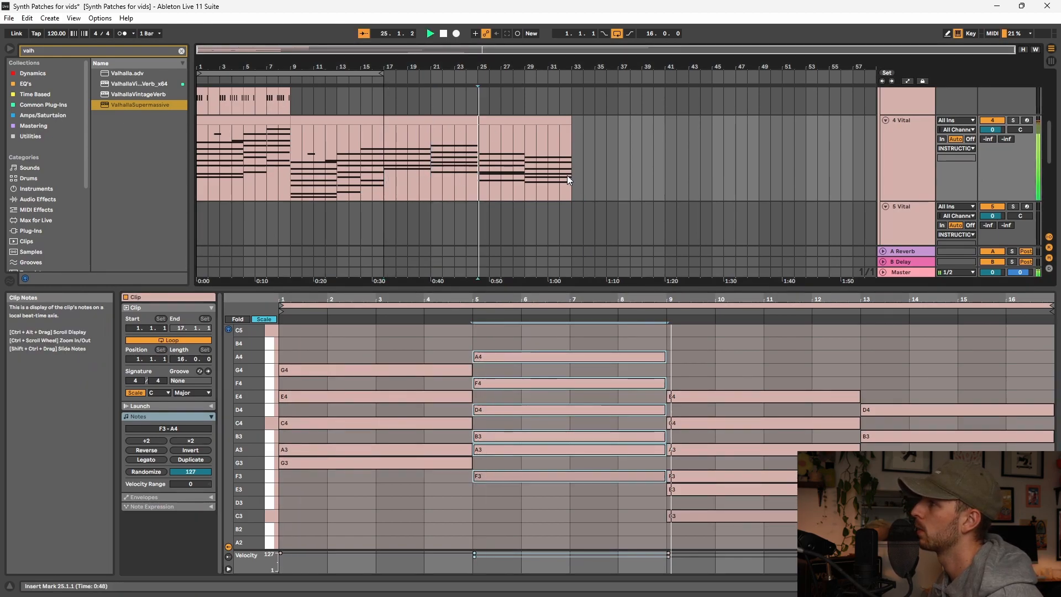
{"action": "left_click", "coordinate": [530, 191]}
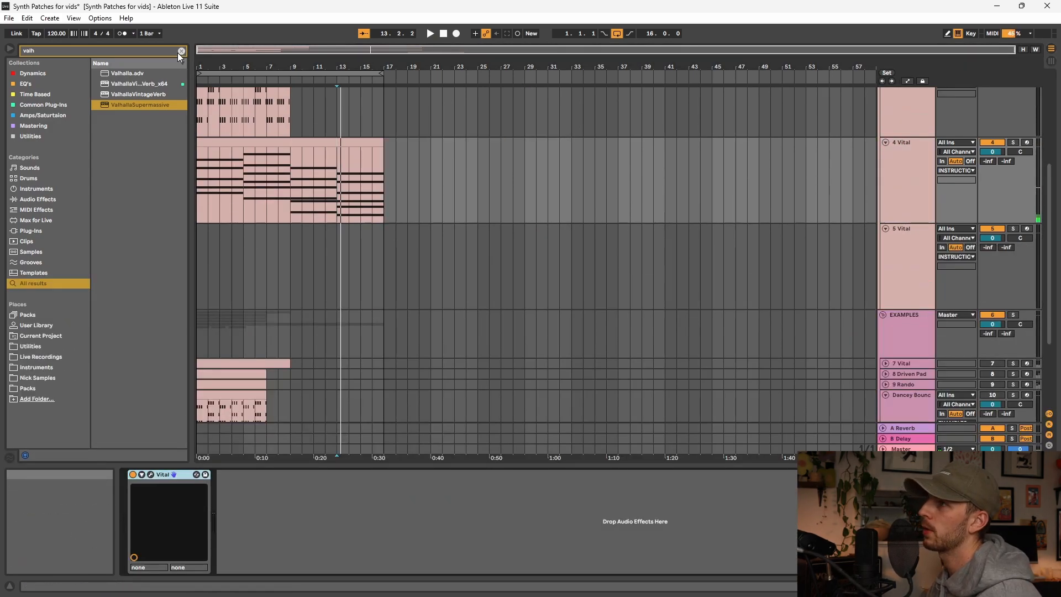
Step: Search the browser for "arp" and add an Arpeggiator with a 1/12 rate before Vital on the 4 Vital track
{"action": "left_click", "coordinate": [182, 51]}
{"action": "type", "text": "arp"}
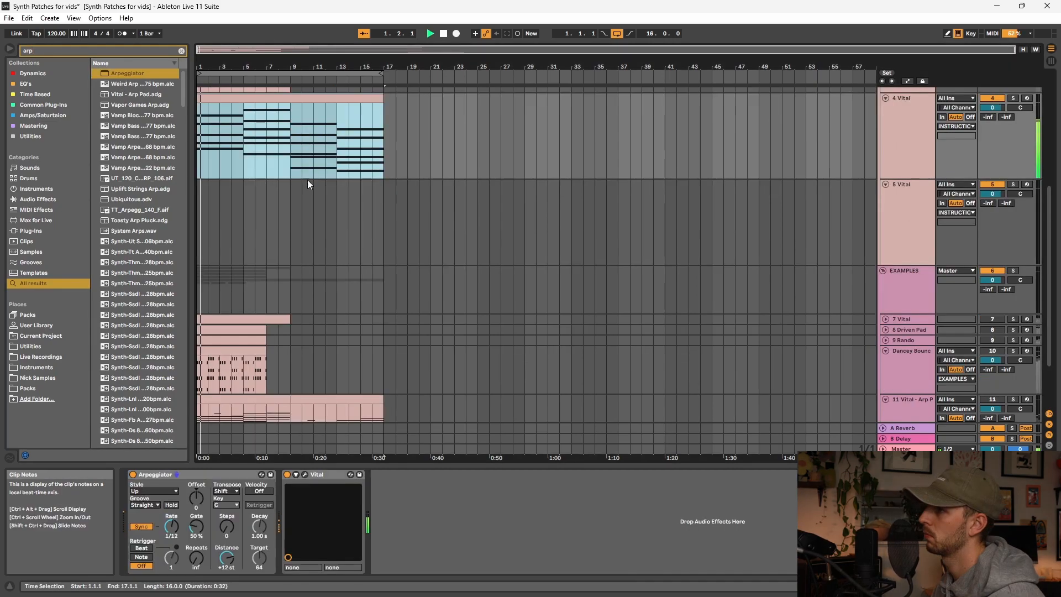
{"action": "scroll", "coordinate": [307, 180], "scroll_direction": "down", "scroll_amount": 3}
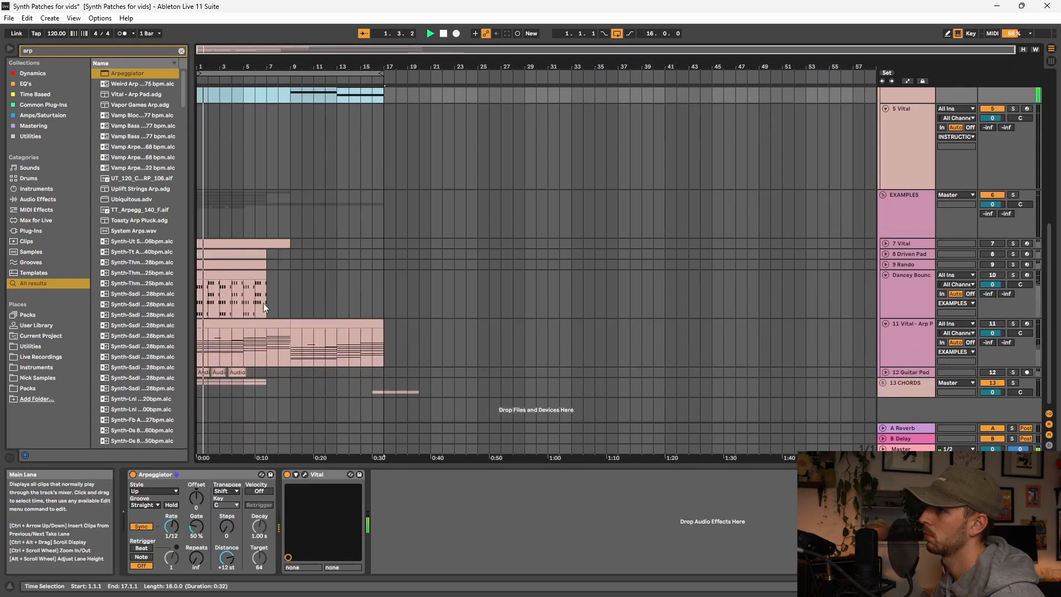
{"action": "scroll", "coordinate": [361, 304], "scroll_direction": "up", "scroll_amount": 5}
{"action": "scroll", "coordinate": [343, 301], "scroll_direction": "up", "scroll_amount": 2}
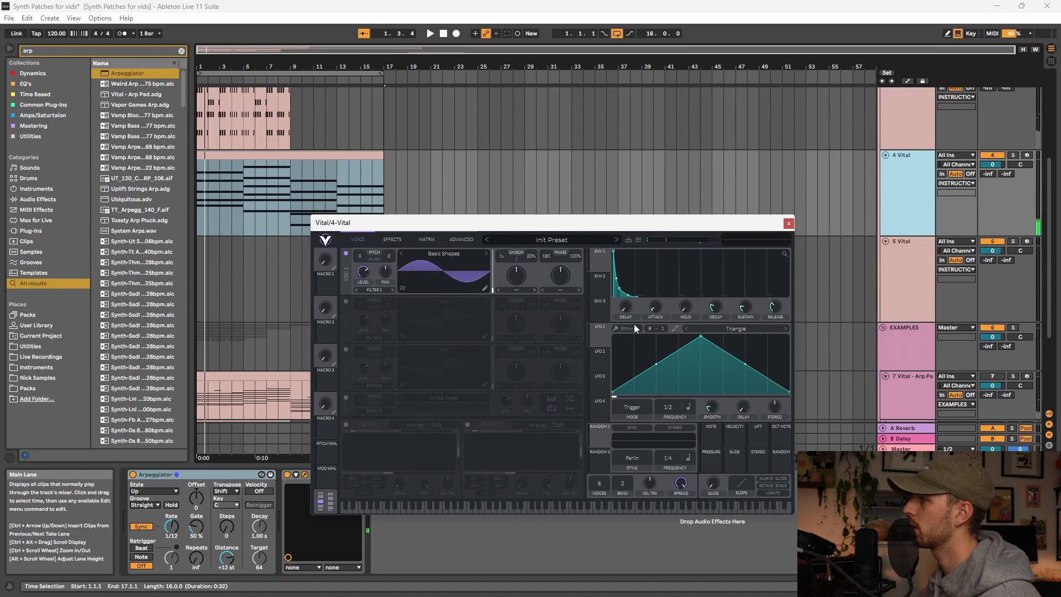
Step: Delete all Basic Shapes keyframes after the first in oscillator 1's wavetable and add a second Wave Source
{"action": "key", "text": "space"}
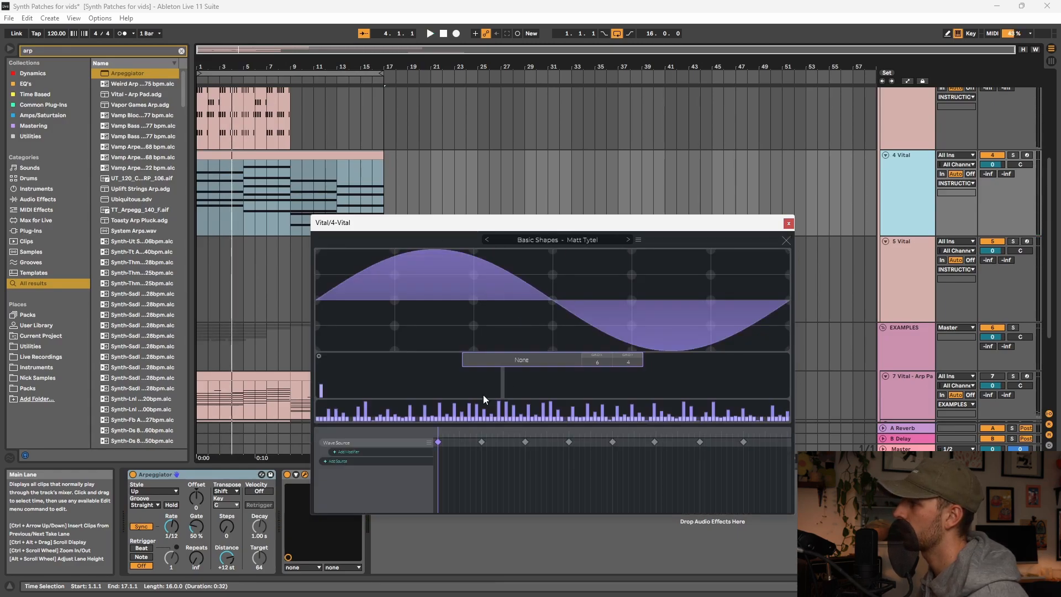
{"action": "left_click", "coordinate": [481, 443]}
{"action": "key", "text": "Delete"}
{"action": "left_click", "coordinate": [524, 443]}
{"action": "key", "text": "Delete"}
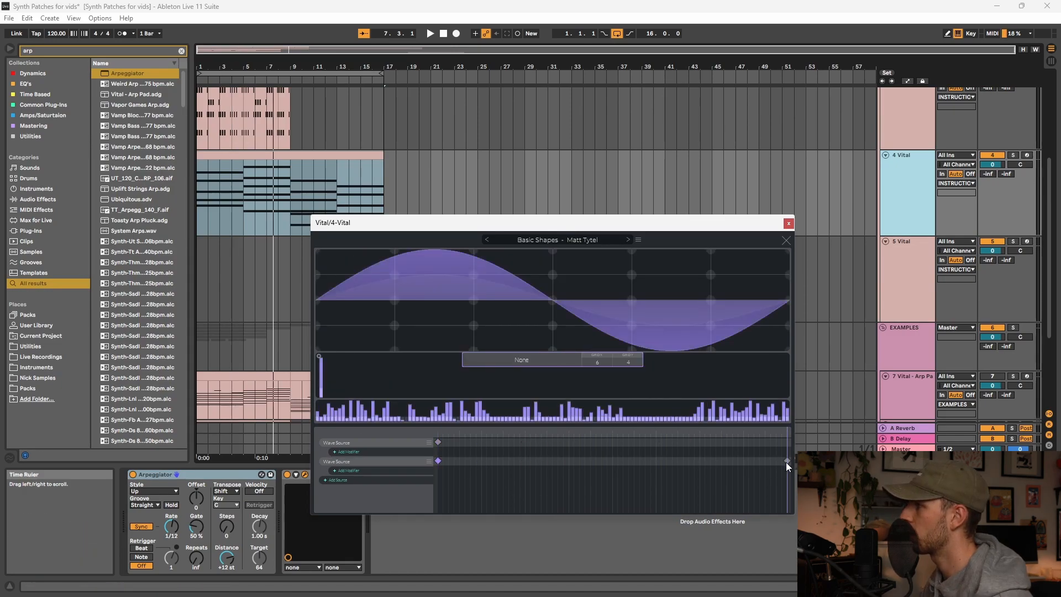
Step: Add an end keyframe to the second Wave Source and draw extra harmonic amplitude and phase bars for it
{"action": "double_click", "coordinate": [791, 463]}
{"action": "left_click_drag", "start_coordinate": [324, 390], "coordinate": [325, 371]}
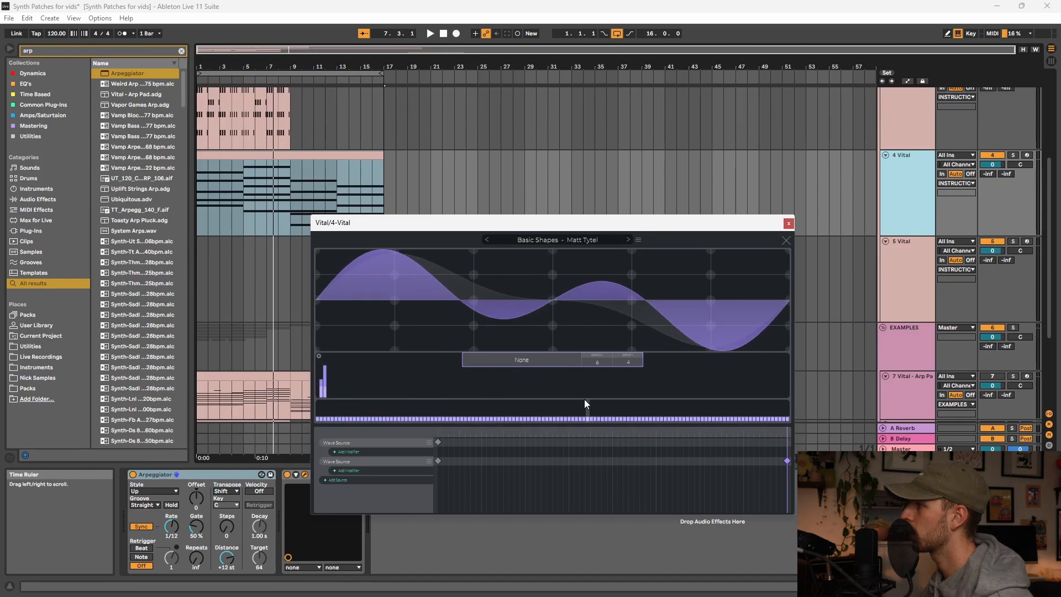
{"action": "mouse_move", "coordinate": [576, 392]}
{"action": "left_mouse_down"}
{"action": "mouse_move", "coordinate": [472, 383]}
{"action": "mouse_move", "coordinate": [502, 362]}
{"action": "mouse_move", "coordinate": [592, 346]}
{"action": "mouse_move", "coordinate": [438, 369]}
{"action": "mouse_move", "coordinate": [466, 393]}
{"action": "mouse_move", "coordinate": [594, 383]}
{"action": "left_mouse_up"}
{"action": "left_click_drag", "start_coordinate": [413, 384], "coordinate": [433, 389]}
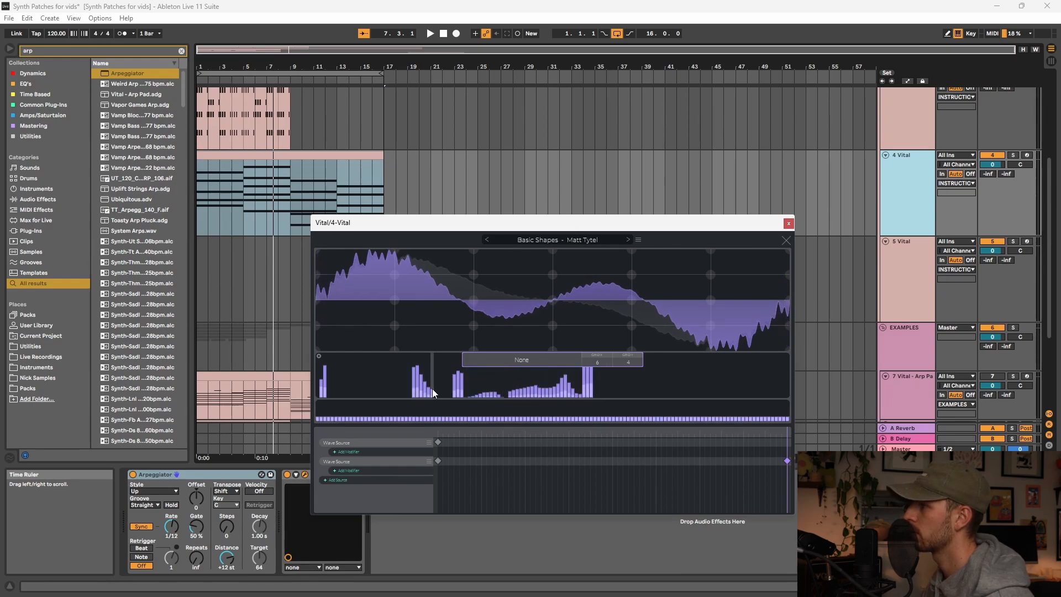
{"action": "left_click_drag", "start_coordinate": [505, 412], "coordinate": [599, 408]}
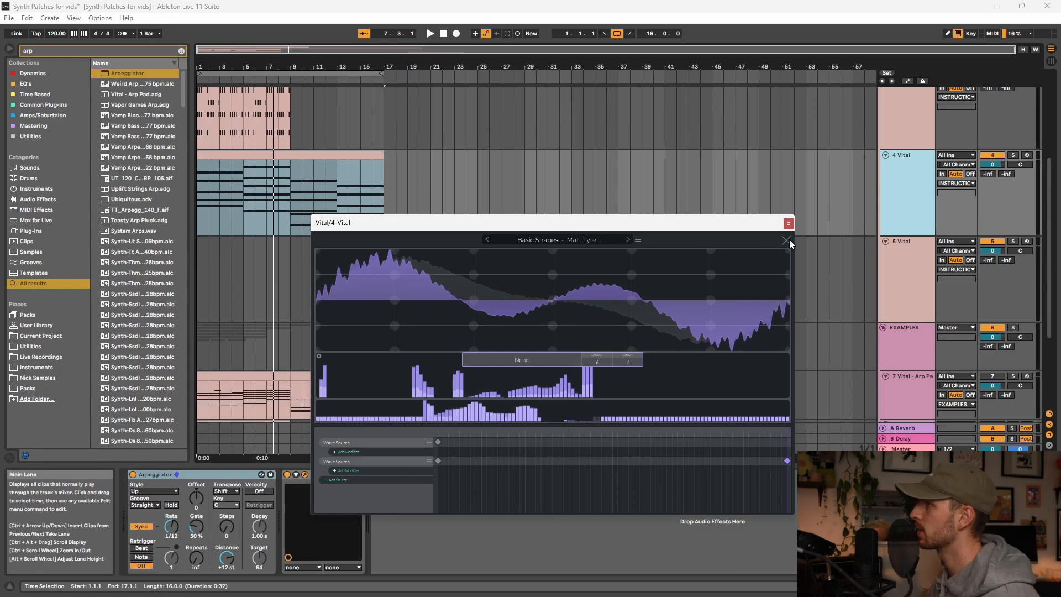
Step: Close the wavetable editor and sweep oscillator 1's wave frame upward during playback
{"action": "left_click", "coordinate": [786, 240]}
{"action": "key", "text": "space"}
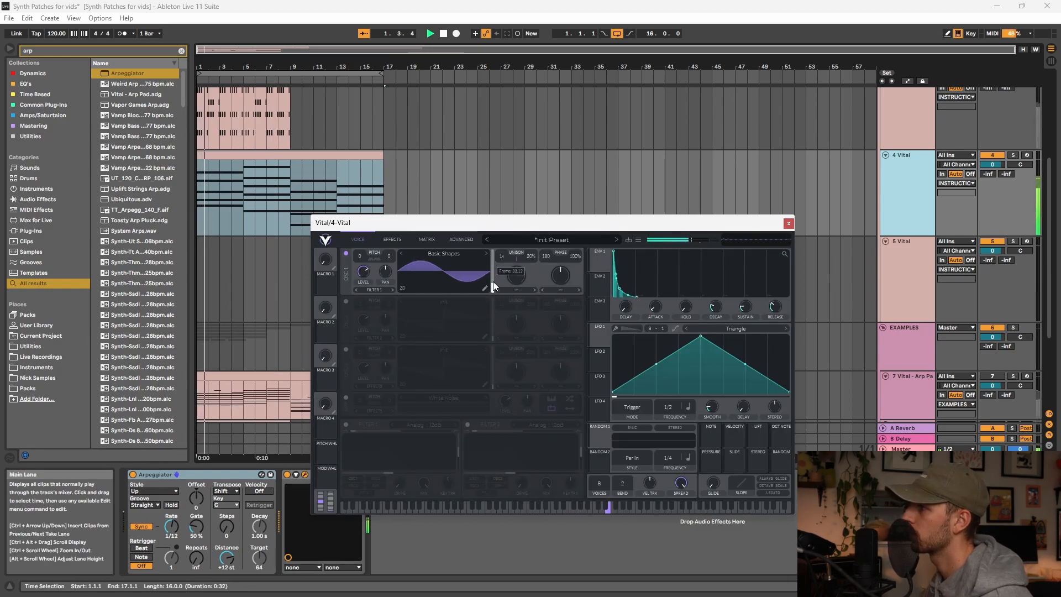
{"action": "left_click_drag", "start_coordinate": [493, 267], "coordinate": [480, 234]}
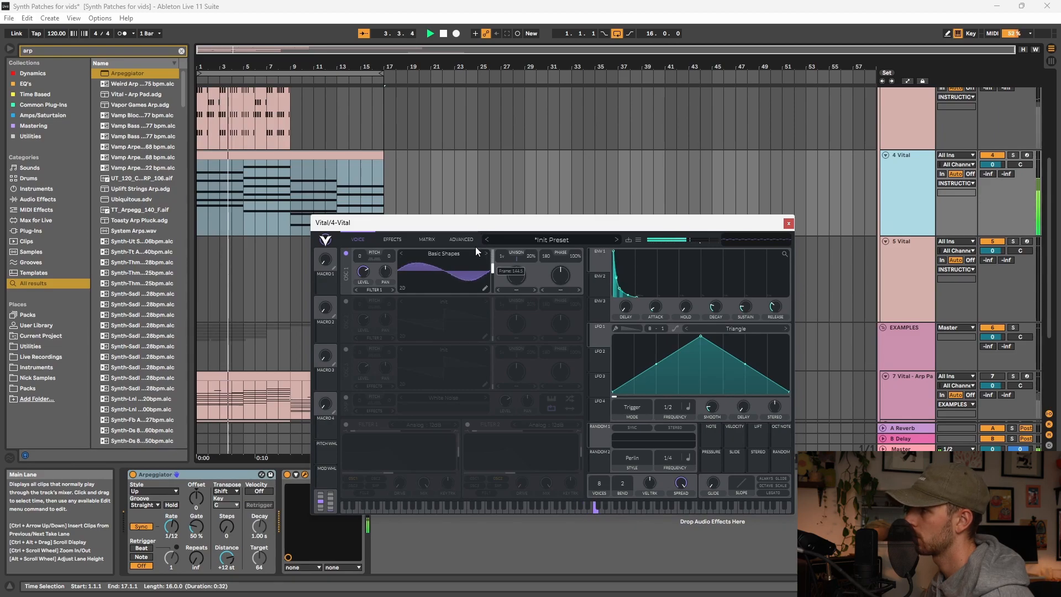
Step: Reshape LFO 1 into a quick rise with a long fall and assign it to oscillator 1's level
{"action": "left_click_drag", "start_coordinate": [701, 336], "coordinate": [363, 271]}
{"action": "key", "text": "space"}
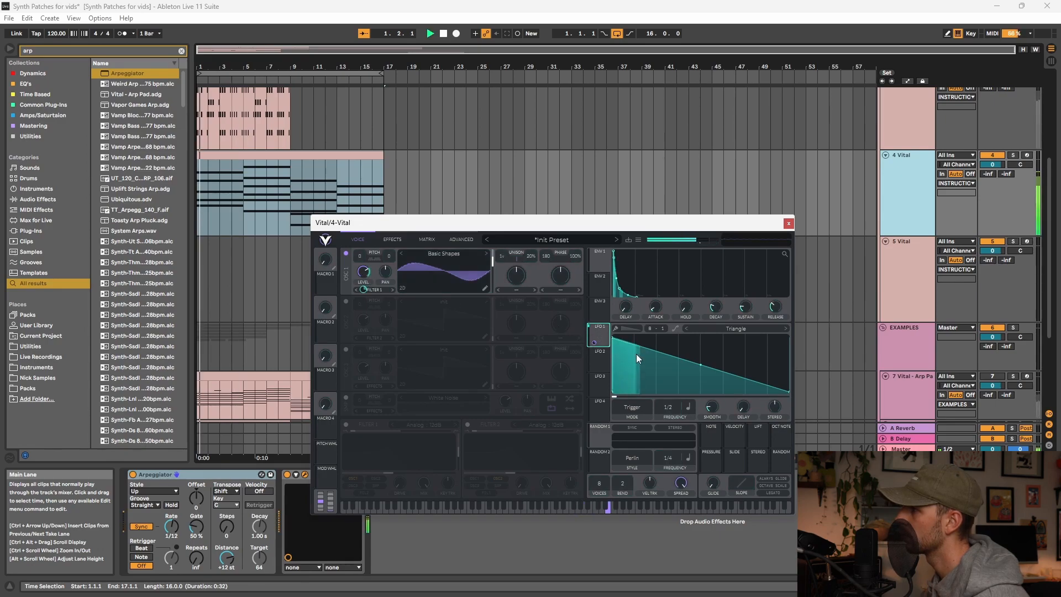
{"action": "left_click_drag", "start_coordinate": [611, 336], "coordinate": [619, 338]}
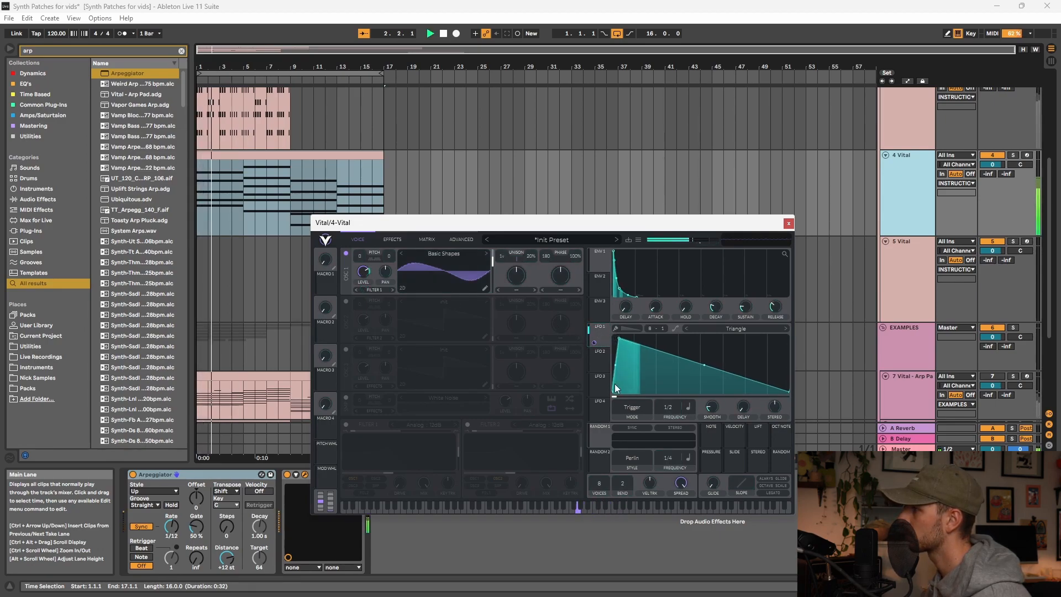
Step: Set LFO 1 to Envelope mode, sharpen its attack and add a point that holds the level before the fall
{"action": "left_click", "coordinate": [634, 409]}
{"action": "left_click", "coordinate": [628, 440]}
{"action": "left_click_drag", "start_coordinate": [620, 338], "coordinate": [616, 337]}
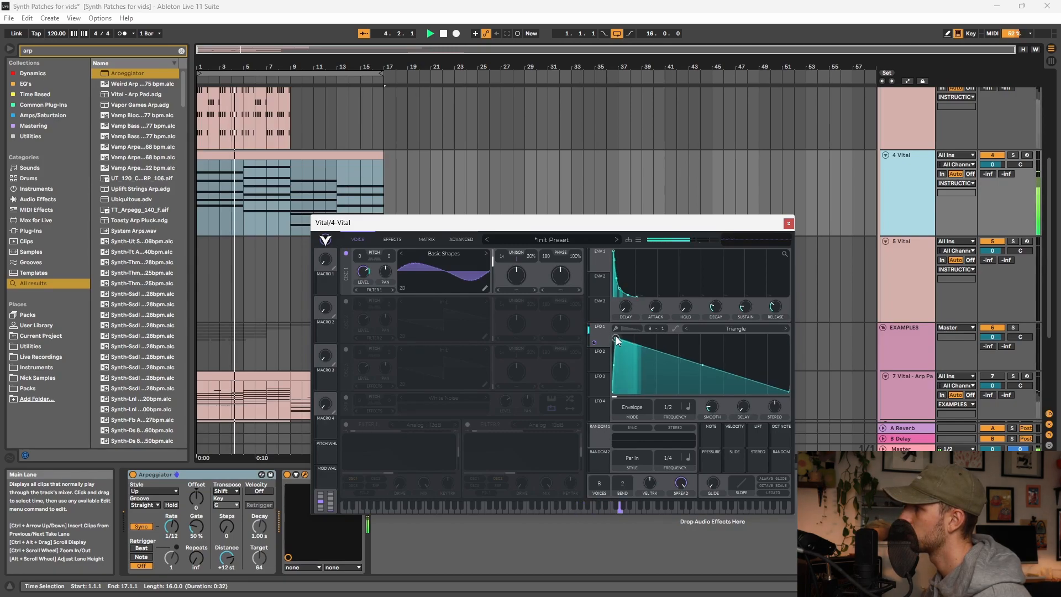
{"action": "double_click", "coordinate": [682, 360]}
{"action": "left_click_drag", "start_coordinate": [686, 359], "coordinate": [698, 342]}
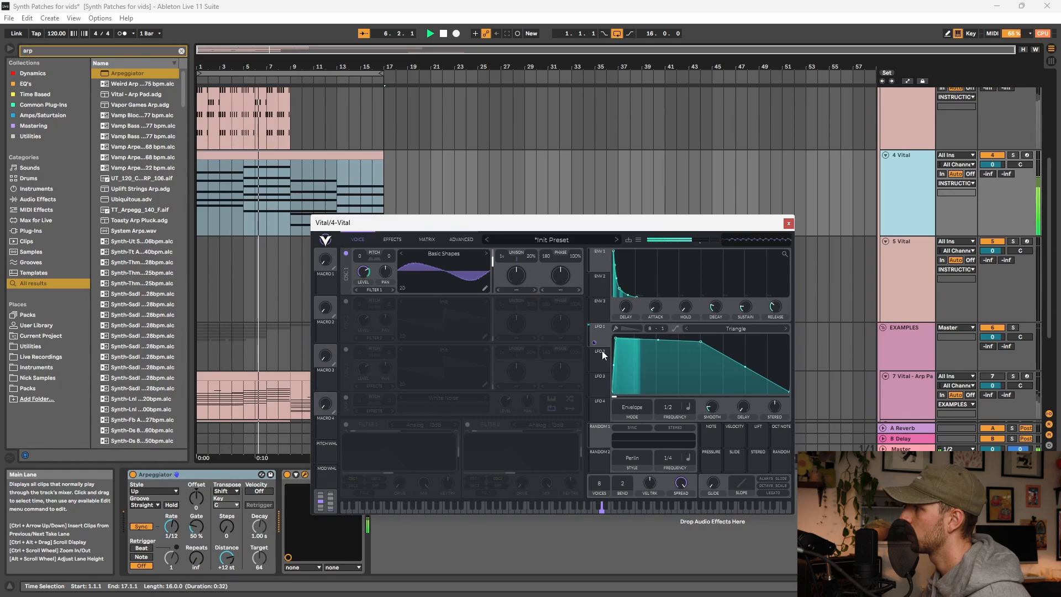
{"action": "key", "text": "space"}
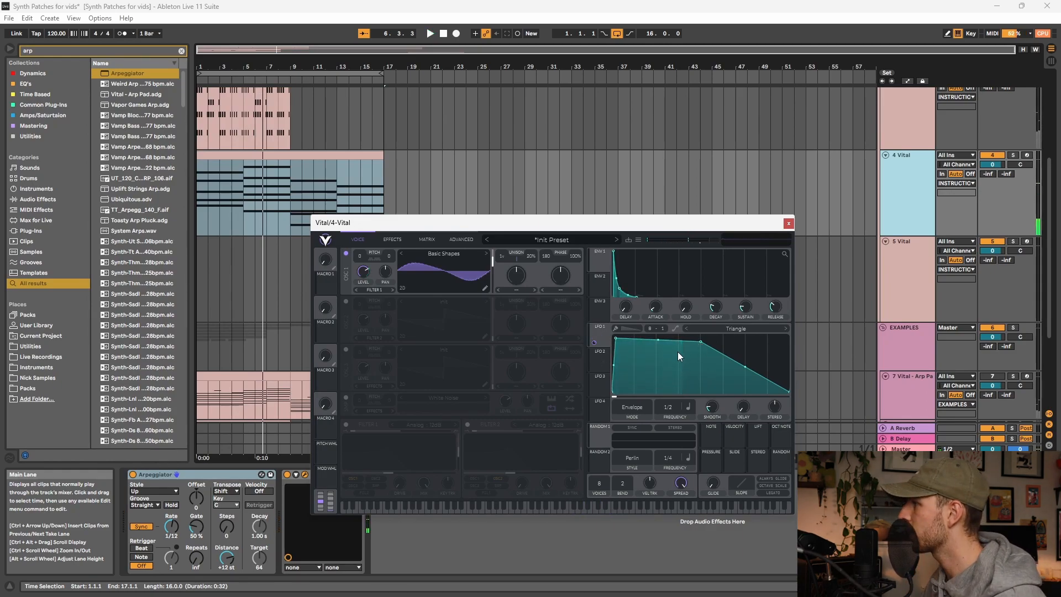
Step: Set LFO 1's frequency to 1/4 with a curved fall and assign it to oscillator 1's wave frame
{"action": "left_click", "coordinate": [600, 351]}
{"action": "left_click_drag", "start_coordinate": [594, 343], "coordinate": [492, 293]}
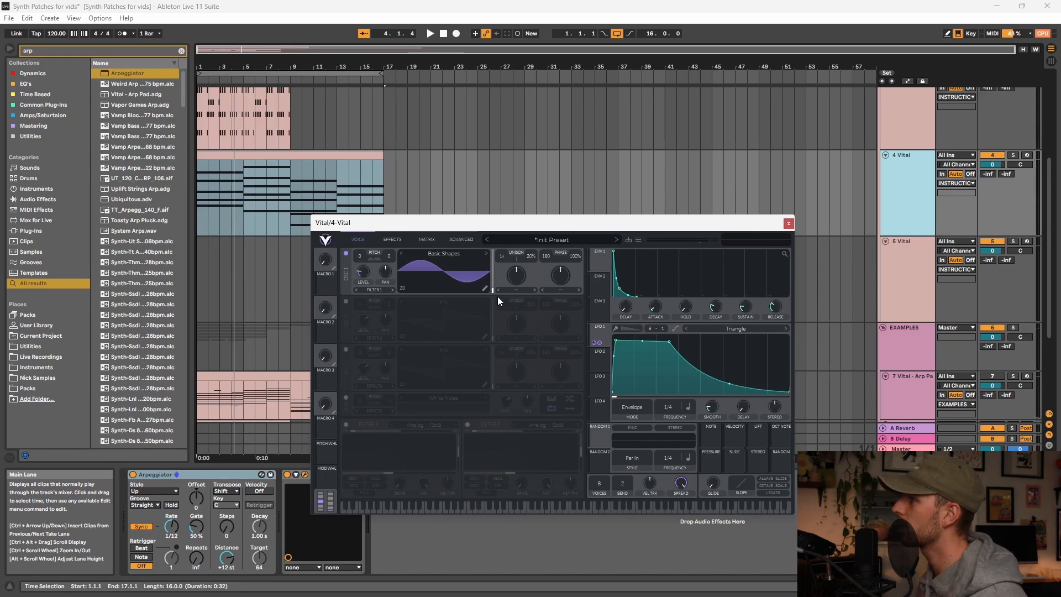
{"action": "key", "text": "space"}
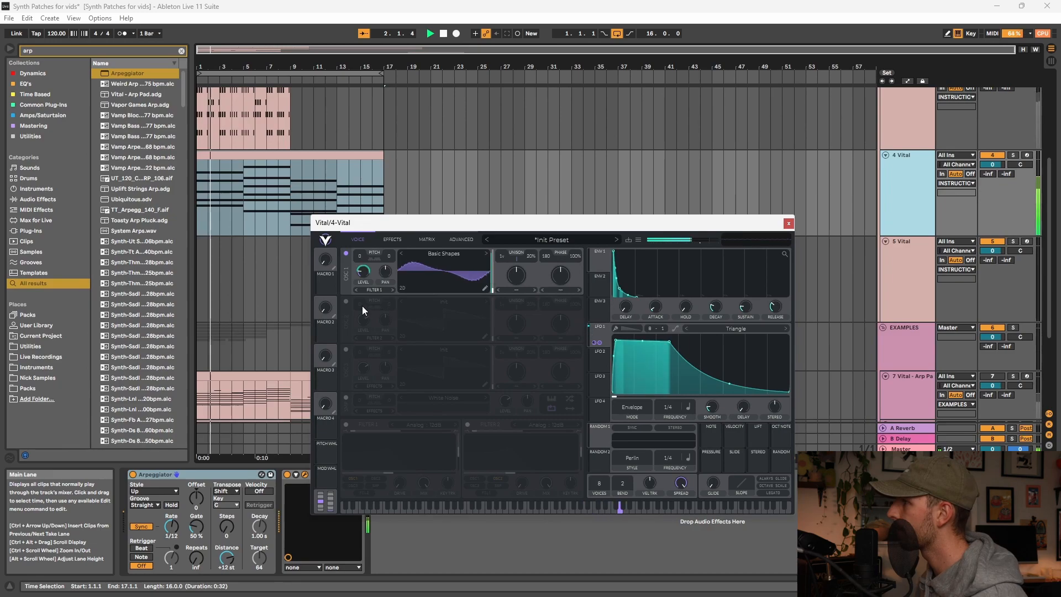
Step: Enable oscillator 2 and load the Vital Sine wavetable into it
{"action": "left_click", "coordinate": [347, 301]}
{"action": "left_click", "coordinate": [444, 301]}
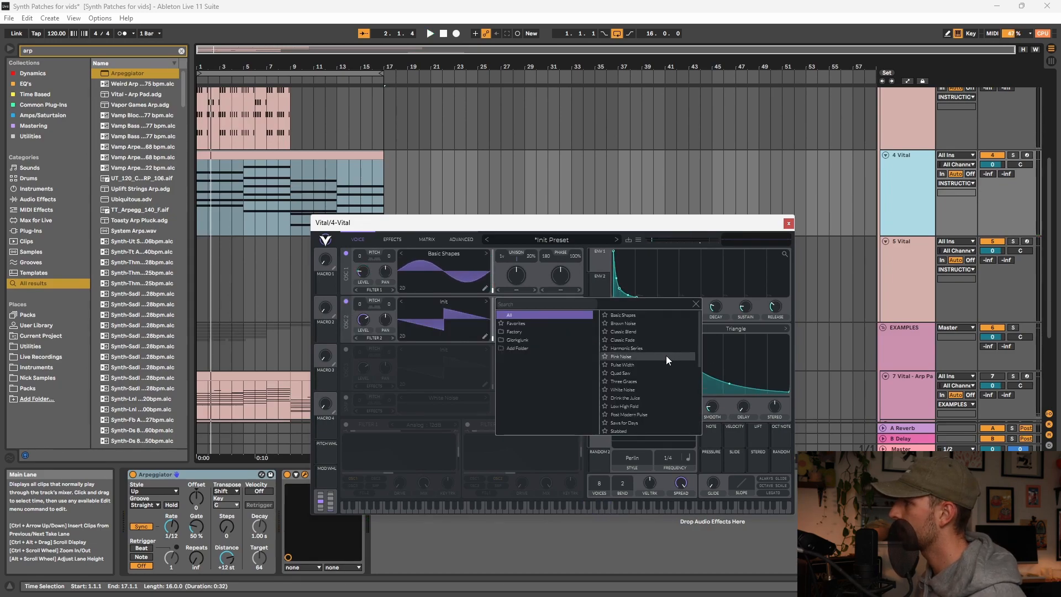
{"action": "scroll", "coordinate": [645, 370], "scroll_direction": "down", "scroll_amount": 3}
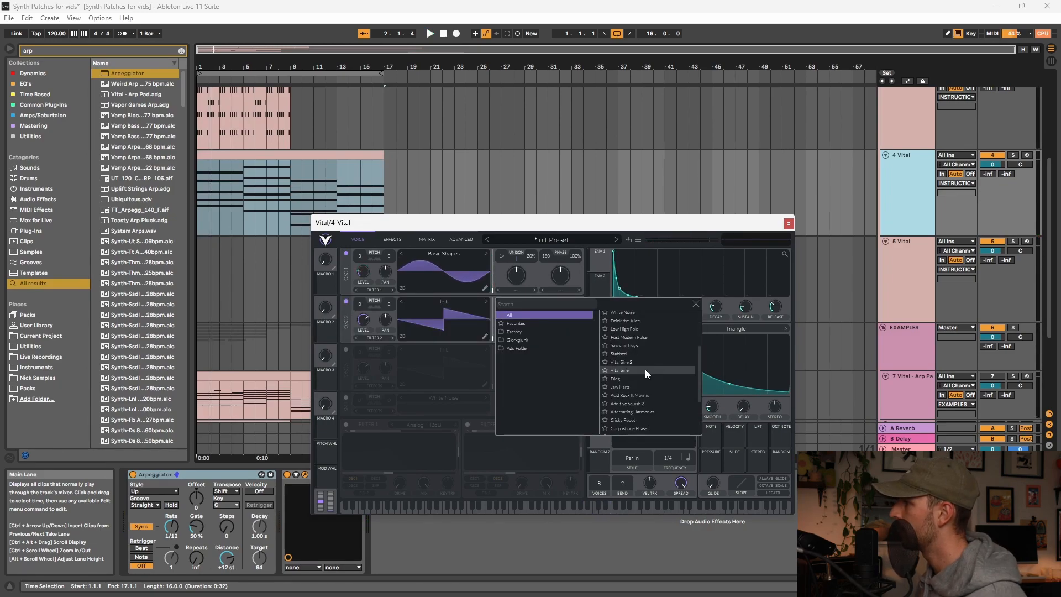
{"action": "left_click", "coordinate": [642, 371]}
Step: Assign LFO 1 to oscillator 2's level and adjust the level modulation during playback
{"action": "key", "text": "space"}
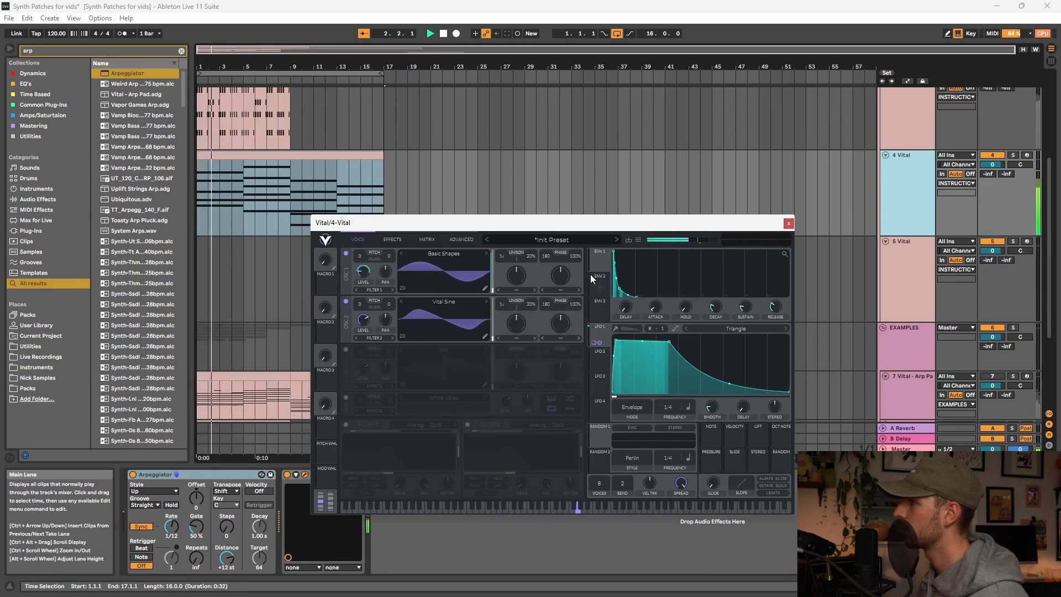
{"action": "left_click_drag", "start_coordinate": [599, 333], "coordinate": [338, 389]}
{"action": "left_click", "coordinate": [363, 339]}
{"action": "left_click", "coordinate": [361, 310]}
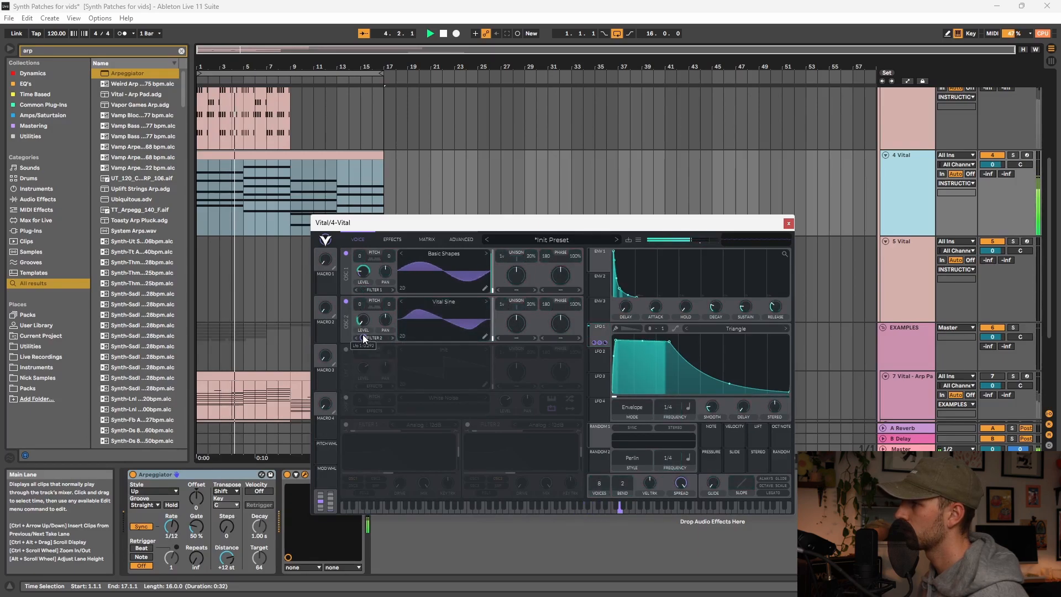
{"action": "left_click_drag", "start_coordinate": [362, 336], "coordinate": [362, 299]}
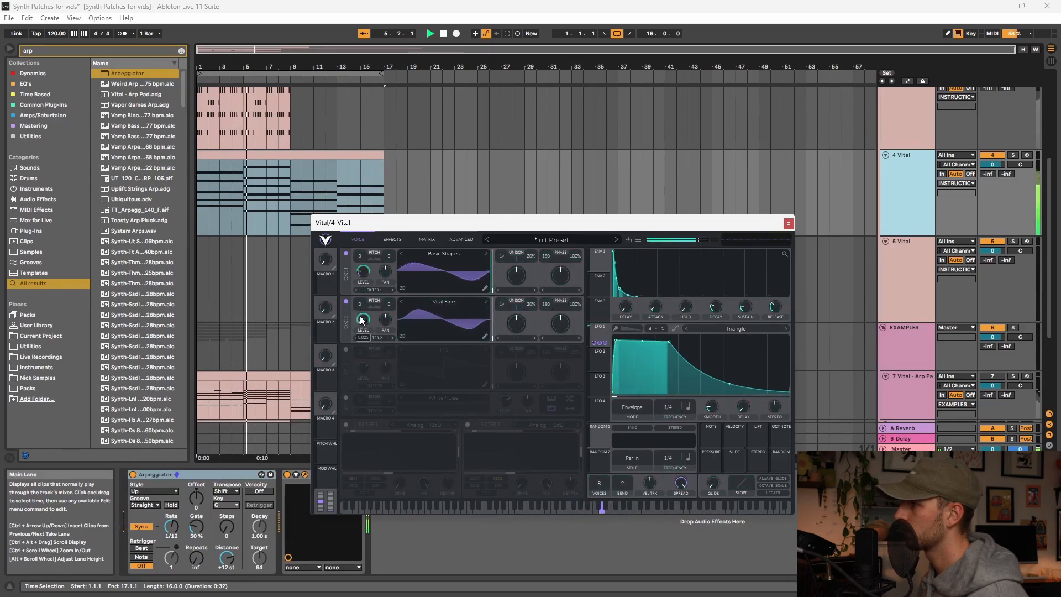
Step: Adjust oscillator 2's wave frame and set its phase randomization to 0%
{"action": "mouse_move", "coordinate": [493, 335]}
{"action": "left_mouse_down"}
{"action": "mouse_move", "coordinate": [490, 311]}
{"action": "mouse_move", "coordinate": [486, 342]}
{"action": "left_mouse_up"}
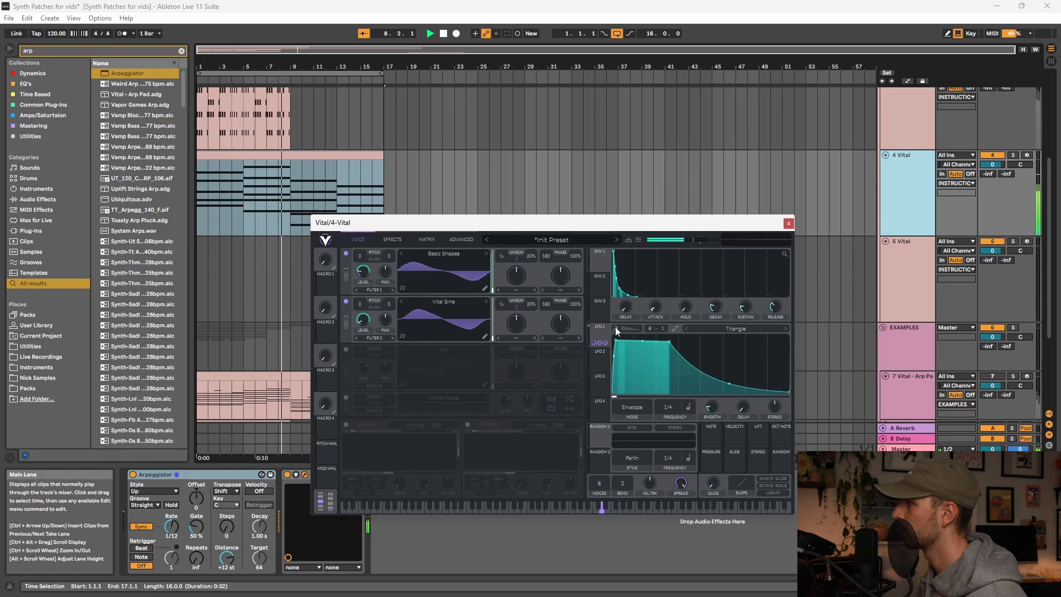
{"action": "left_click_drag", "start_coordinate": [579, 306], "coordinate": [585, 394]}
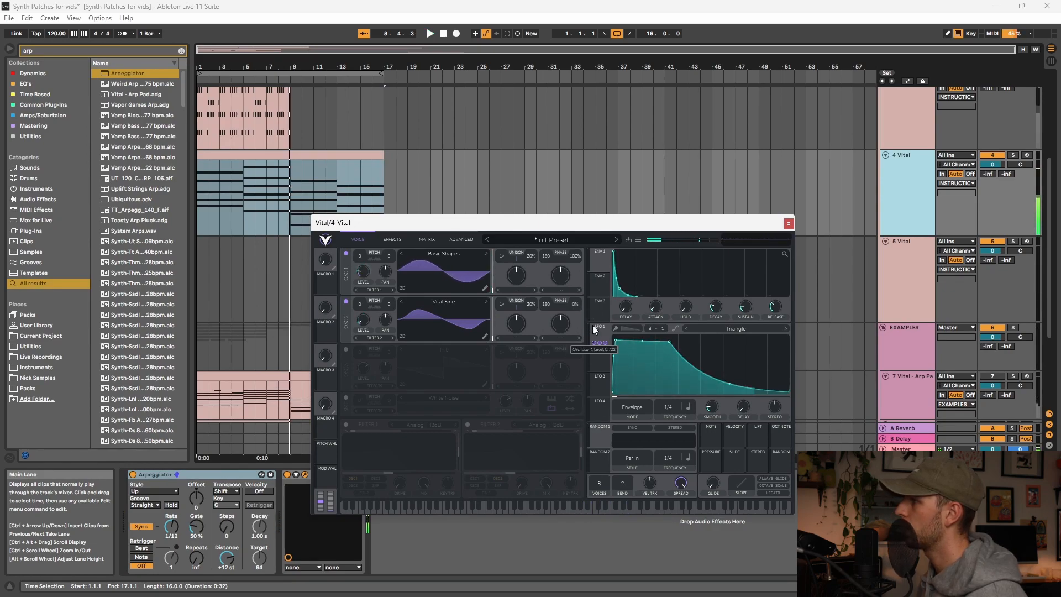
Step: Set oscillator 1's phase randomization to 0% and audition the patch
{"action": "left_click_drag", "start_coordinate": [572, 254], "coordinate": [576, 446]}
{"action": "key", "text": "space"}
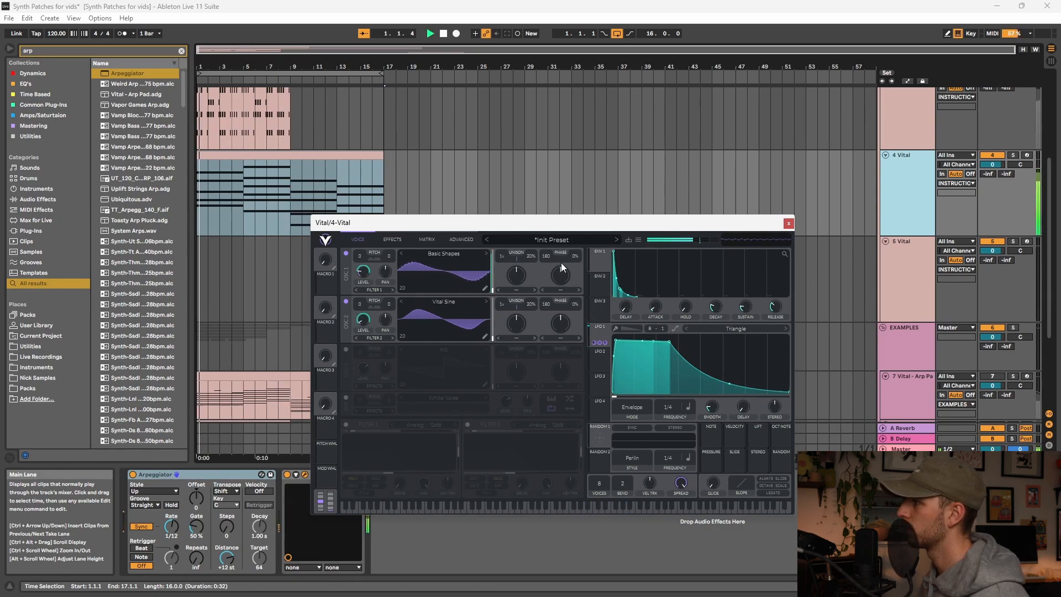
{"action": "key", "text": "space"}
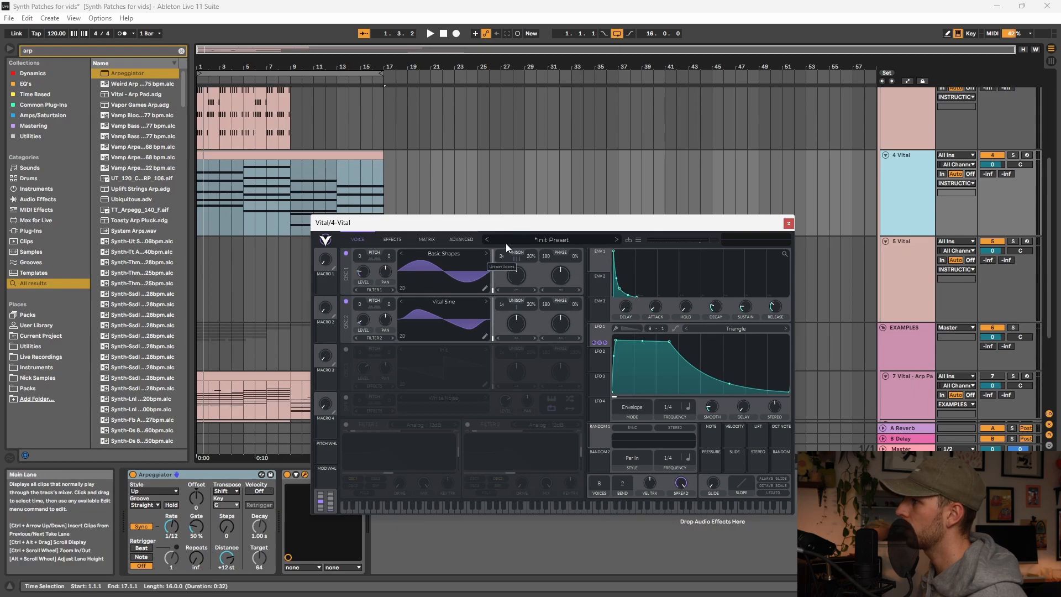
Step: Add unison voices with a low detune to oscillators 1 and 2, and pan the two oscillators apart
{"action": "key", "text": "space"}
{"action": "left_click_drag", "start_coordinate": [520, 290], "coordinate": [525, 336]}
{"action": "key", "text": "space"}
{"action": "key", "text": "space"}
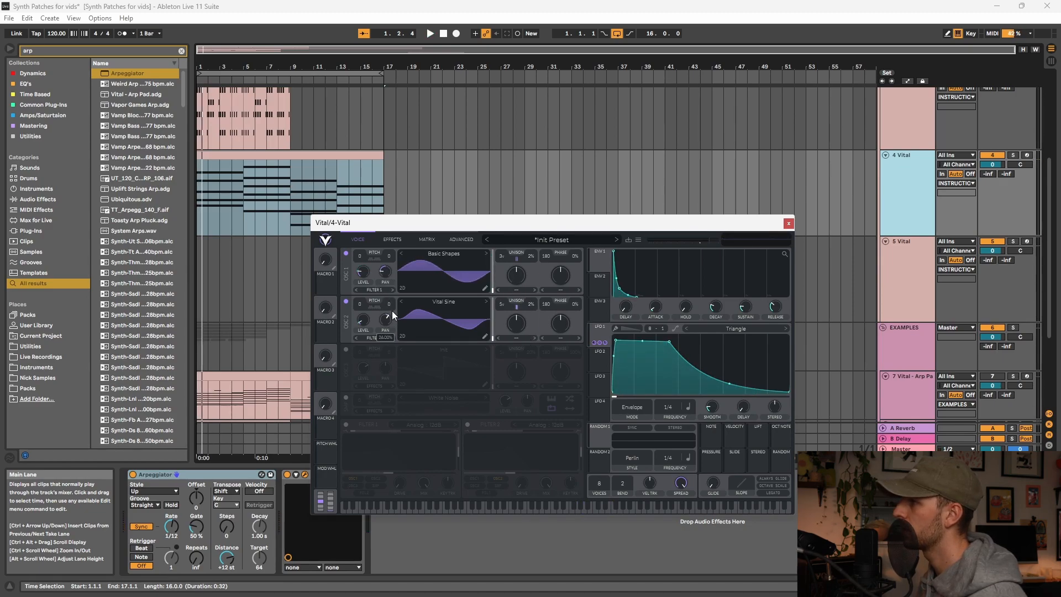
{"action": "key", "text": "space"}
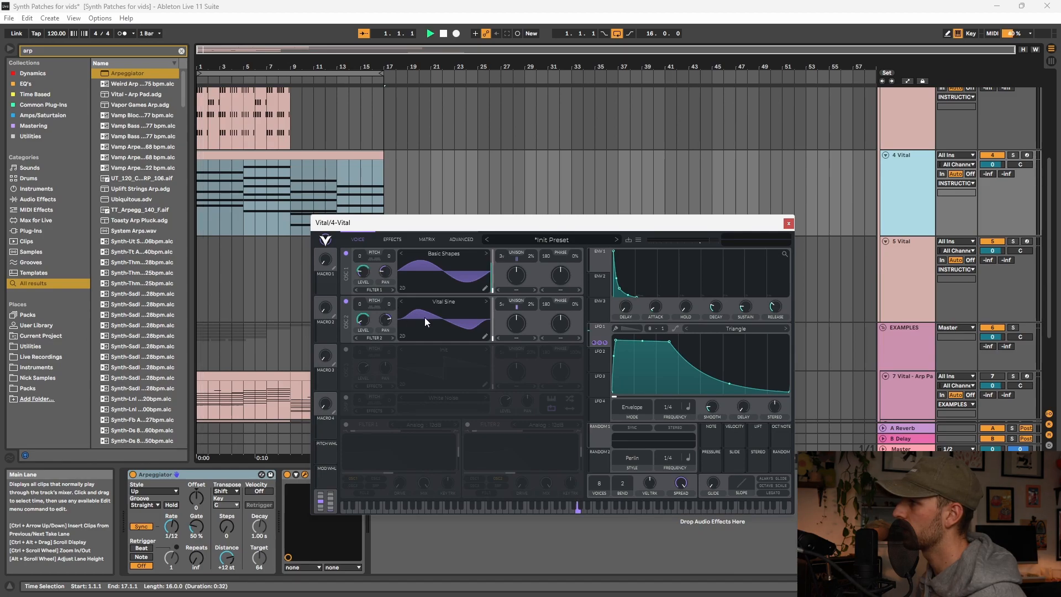
Step: Set LFO 2 to Sync mode with a 1/8 frequency, keeping the Triangle shape
{"action": "left_click", "coordinate": [607, 367]}
{"action": "key", "text": "space"}
{"action": "left_click_drag", "start_coordinate": [671, 408], "coordinate": [674, 391]}
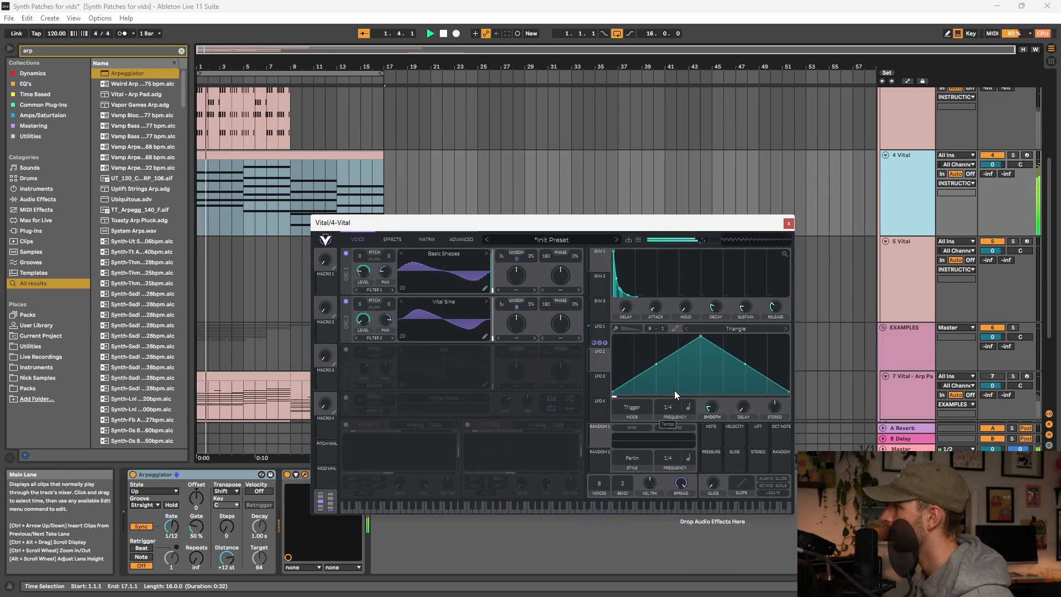
{"action": "left_click", "coordinate": [630, 408]}
{"action": "left_click", "coordinate": [634, 425]}
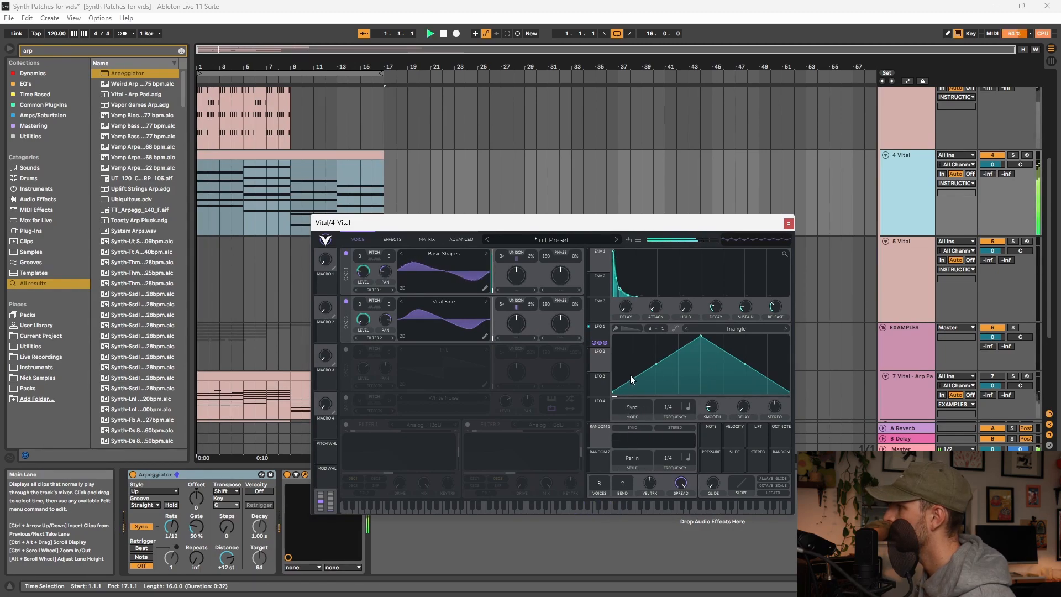
{"action": "left_click", "coordinate": [605, 364]}
{"action": "left_click_drag", "start_coordinate": [669, 409], "coordinate": [669, 393]}
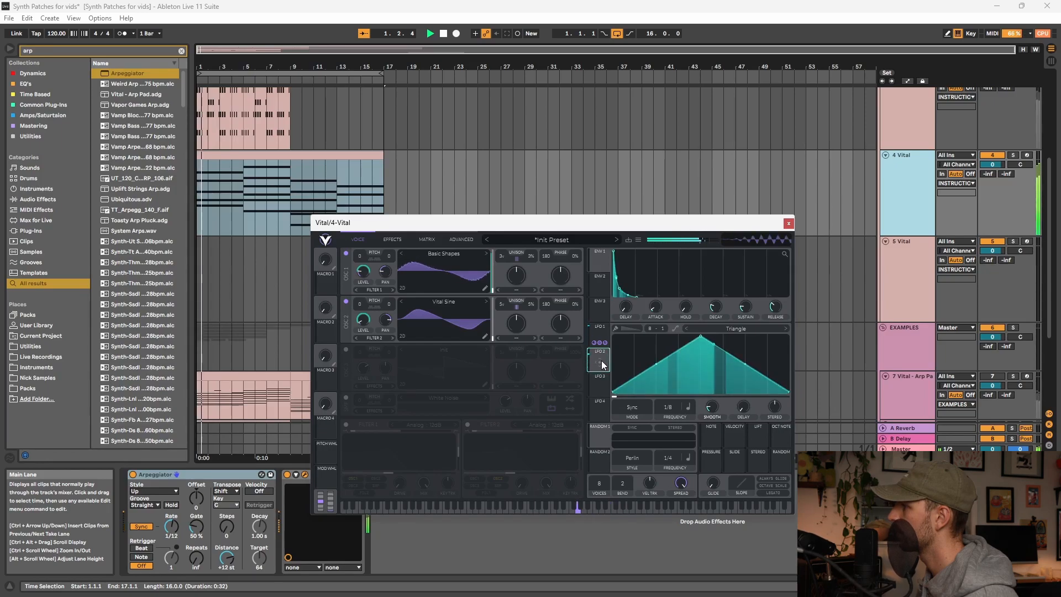
Step: Assign LFO 2 to the levels of oscillators 2 and 1 and audition the pulsing
{"action": "mouse_move", "coordinate": [602, 360]}
{"action": "left_mouse_down"}
{"action": "mouse_move", "coordinate": [387, 351]}
{"action": "mouse_move", "coordinate": [360, 320]}
{"action": "mouse_move", "coordinate": [363, 346]}
{"action": "left_mouse_up"}
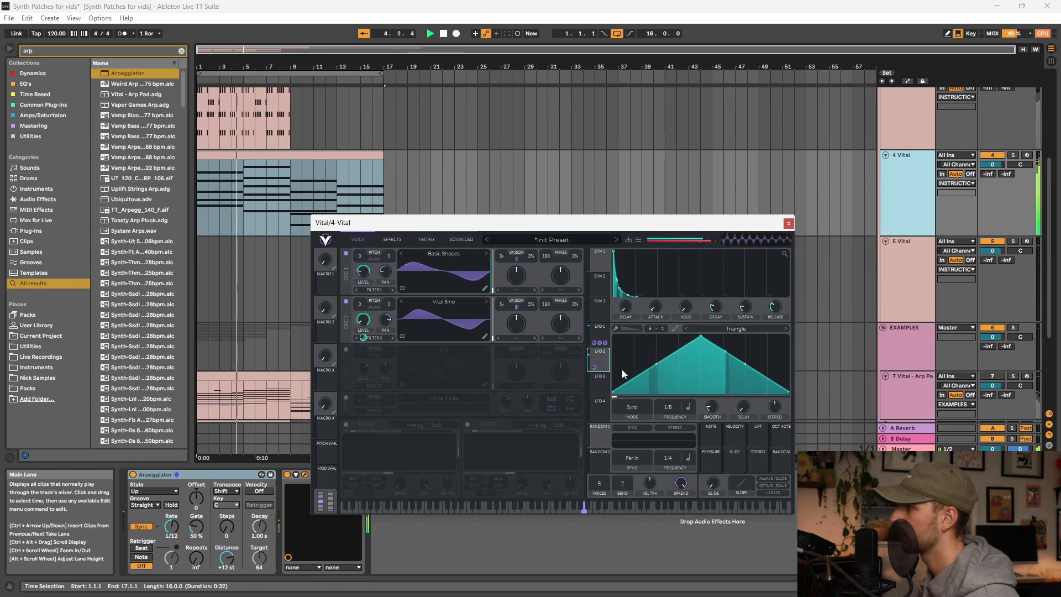
{"action": "left_click_drag", "start_coordinate": [595, 367], "coordinate": [363, 294]}
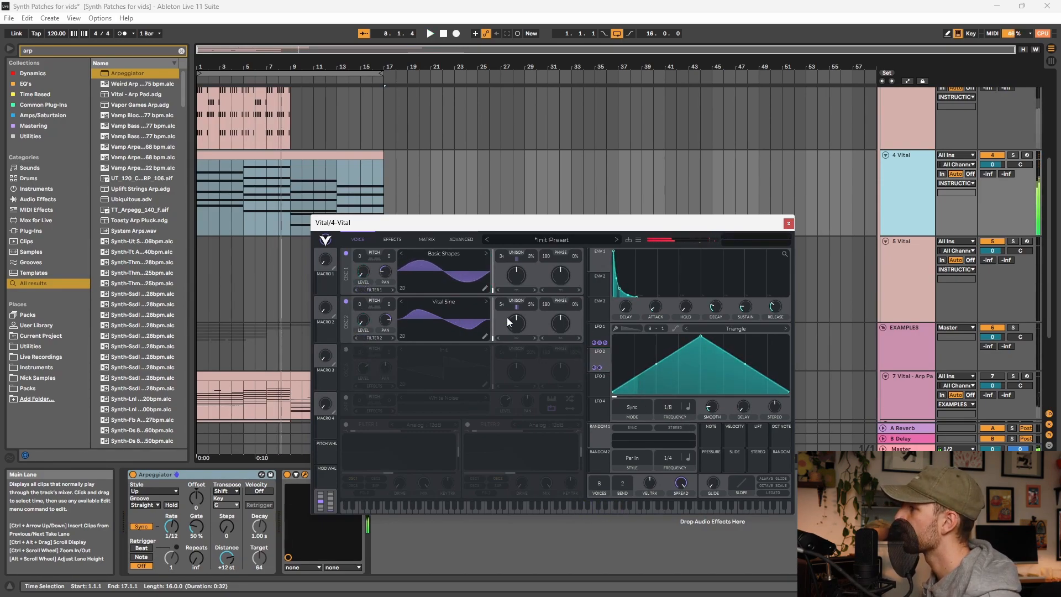
{"action": "key", "text": "space"}
{"action": "key", "text": "space"}
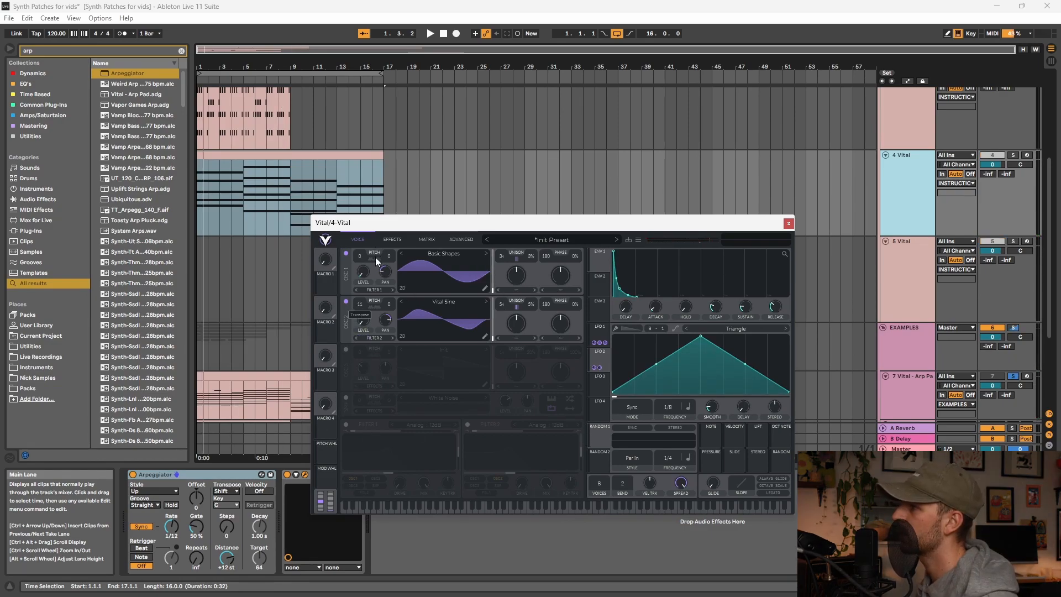
Step: Clear the track solo and transpose oscillator 2 up 12 semitones while auditioning the 4 Vital track
{"action": "left_click", "coordinate": [1013, 155]}
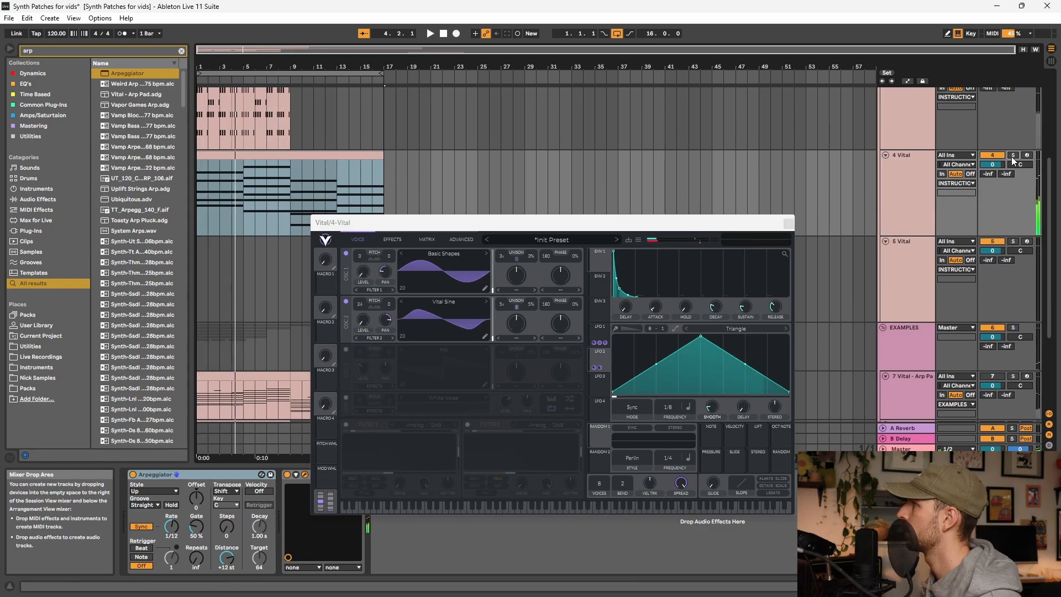
{"action": "key", "text": "space"}
{"action": "key", "text": "space"}
{"action": "left_click_drag", "start_coordinate": [357, 303], "coordinate": [353, 364]}
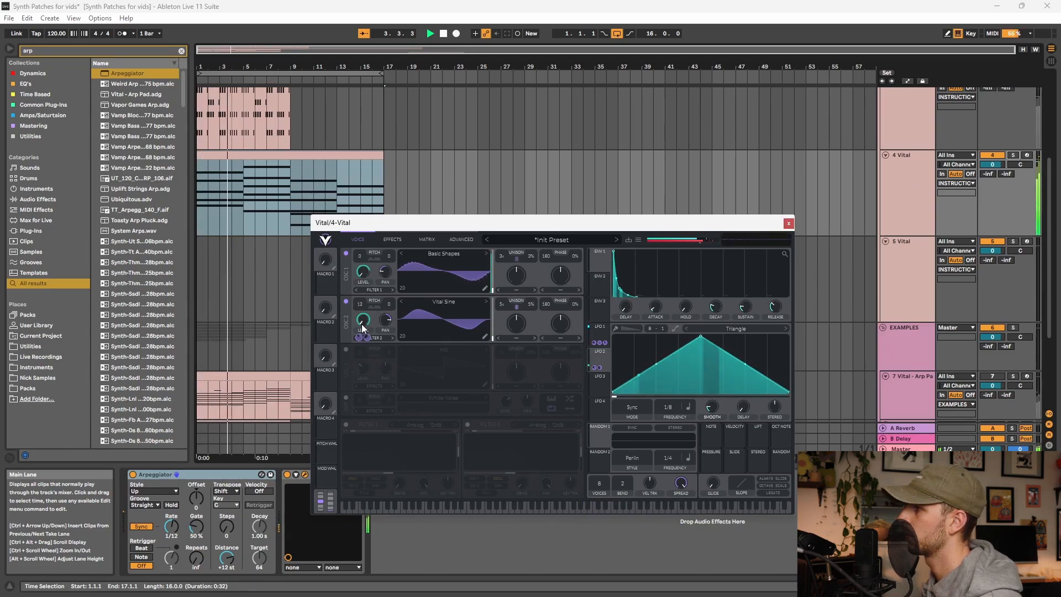
{"action": "key", "text": "space"}
Step: Enable filter 1 for oscillators 1 and 2, modulate its cutoff with LFO 1, and rebalance oscillator 2 during playback
{"action": "left_click", "coordinate": [348, 426]}
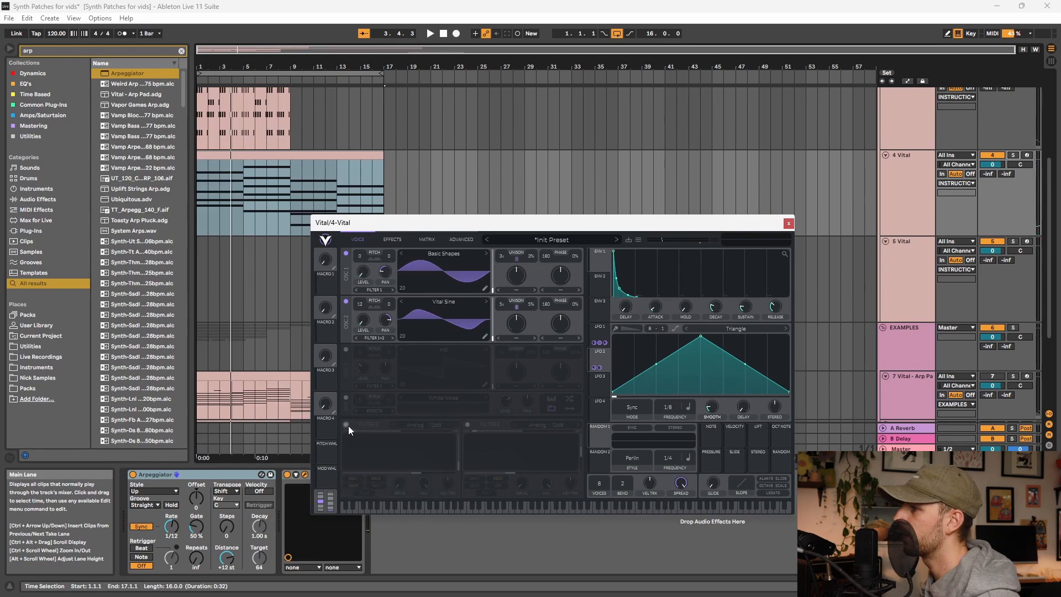
{"action": "left_click", "coordinate": [348, 426]}
{"action": "key", "text": "space"}
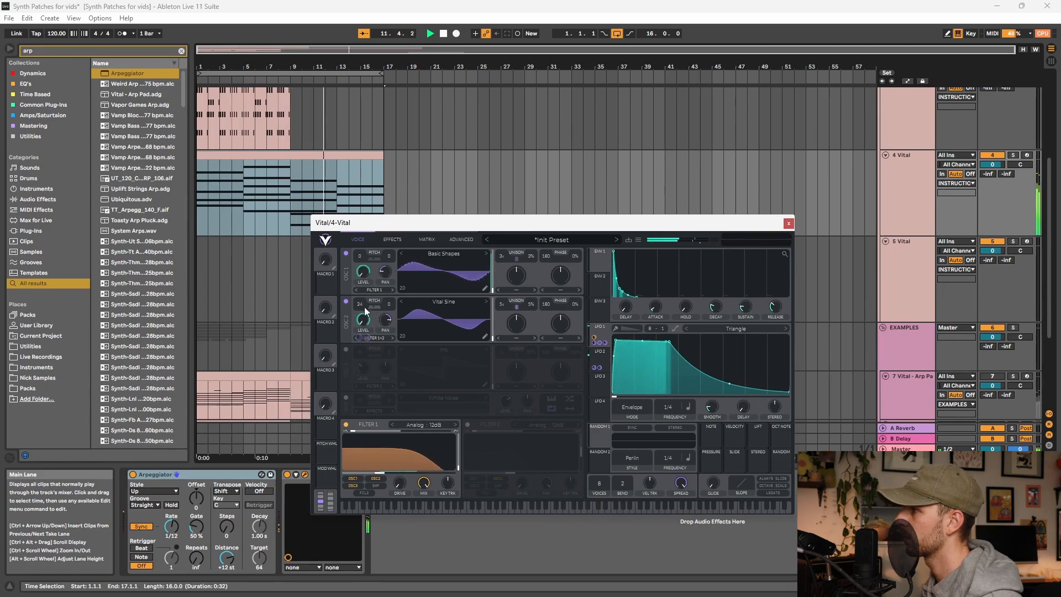
{"action": "left_click_drag", "start_coordinate": [361, 330], "coordinate": [353, 366]}
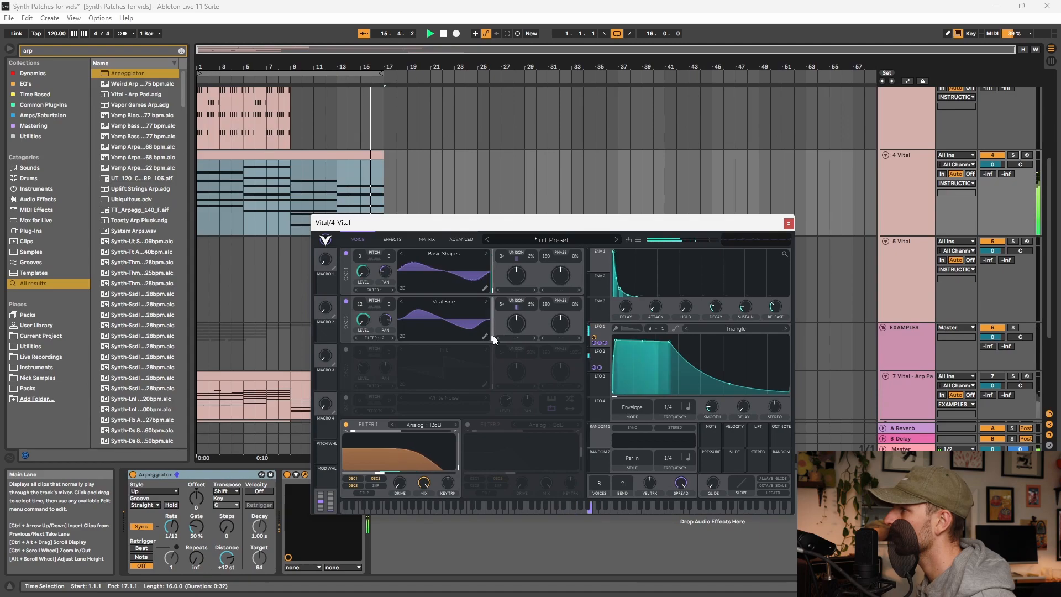
Step: Enable oscillator 3 with the Init wavetable, set a low level, and add detuned unison voices
{"action": "left_click", "coordinate": [346, 349]}
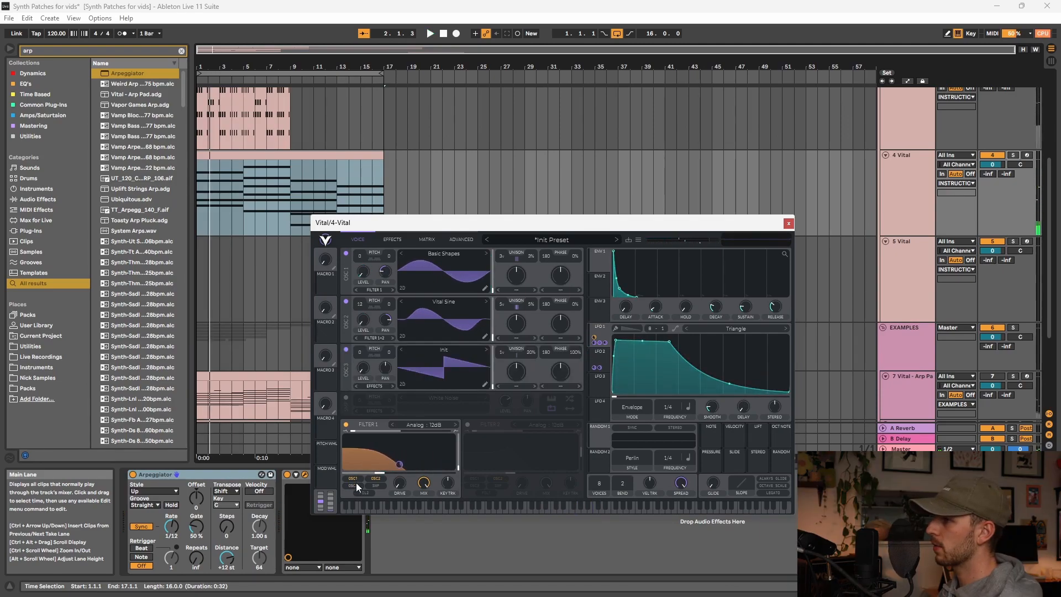
{"action": "key", "text": "space"}
{"action": "left_click_drag", "start_coordinate": [362, 370], "coordinate": [360, 323]}
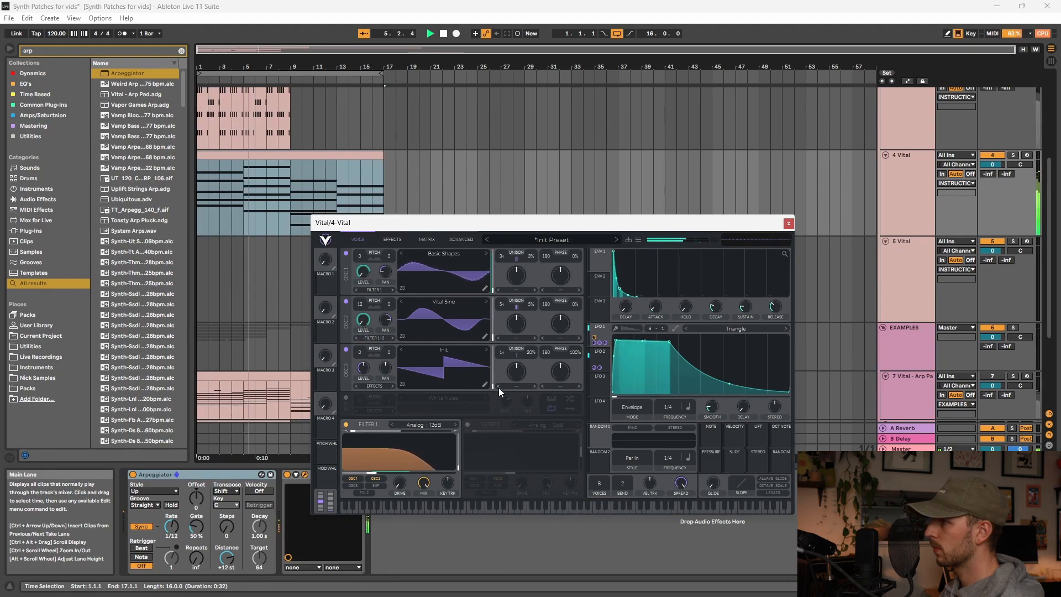
{"action": "left_click_drag", "start_coordinate": [500, 350], "coordinate": [530, 362]}
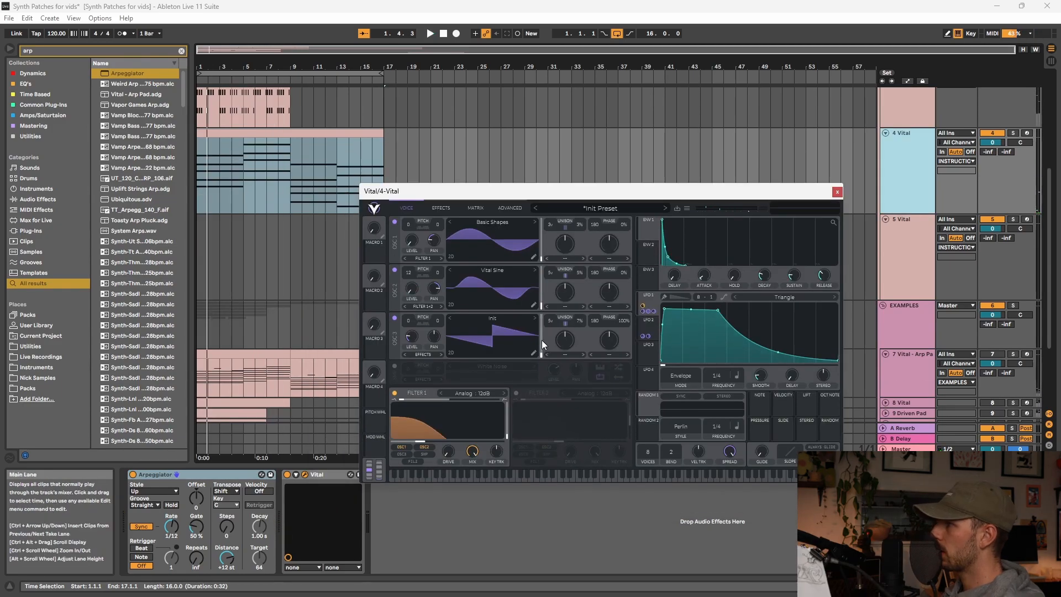
Step: Assign LFO 1 and LFO 2 to oscillator 3's level and audition the modulation
{"action": "left_click_drag", "start_coordinate": [648, 307], "coordinate": [413, 340]}
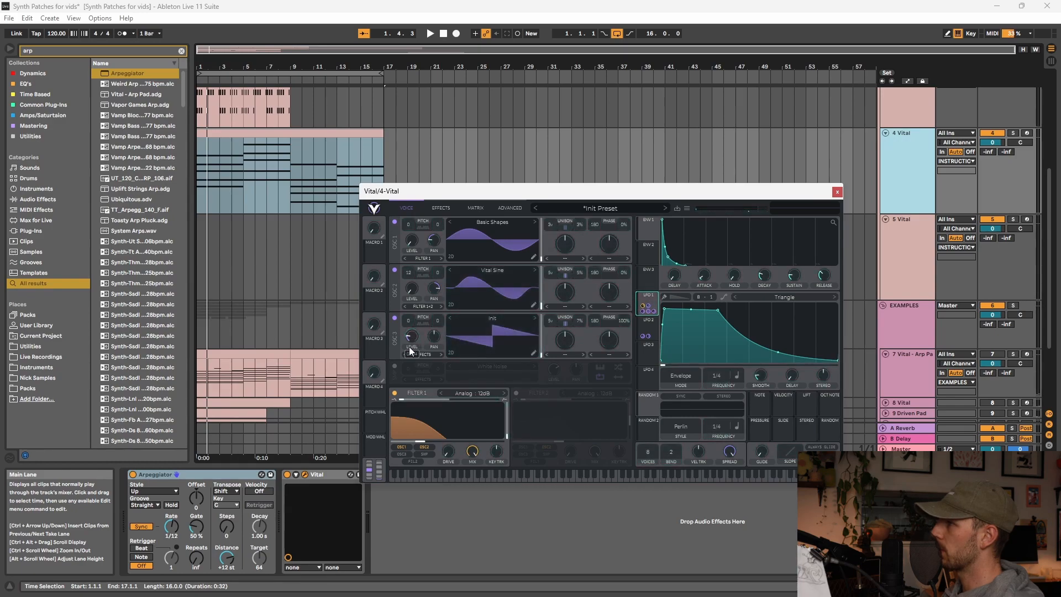
{"action": "key", "text": "space"}
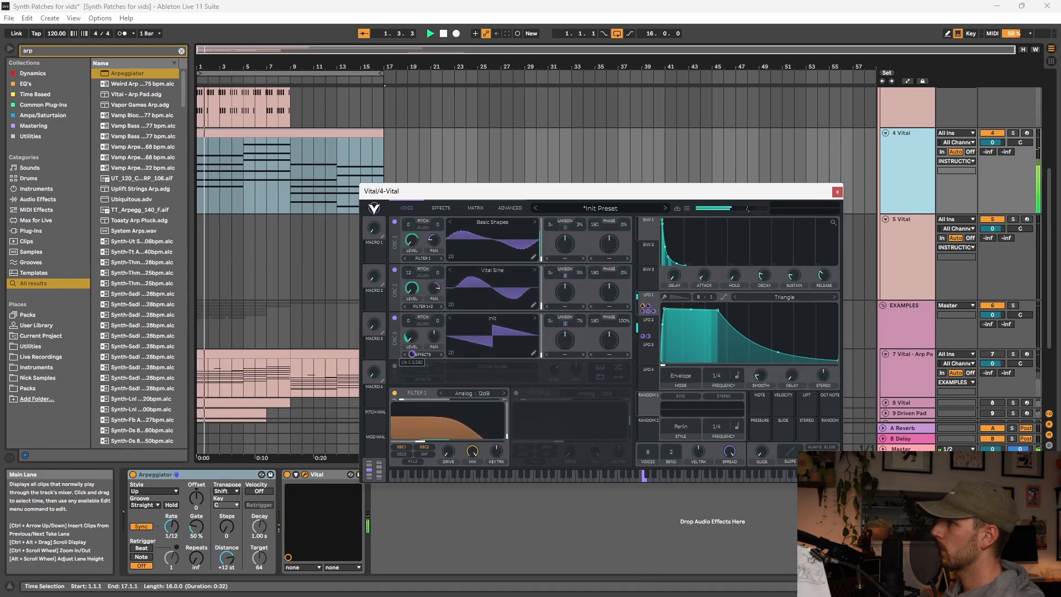
{"action": "left_click_drag", "start_coordinate": [645, 338], "coordinate": [412, 365]}
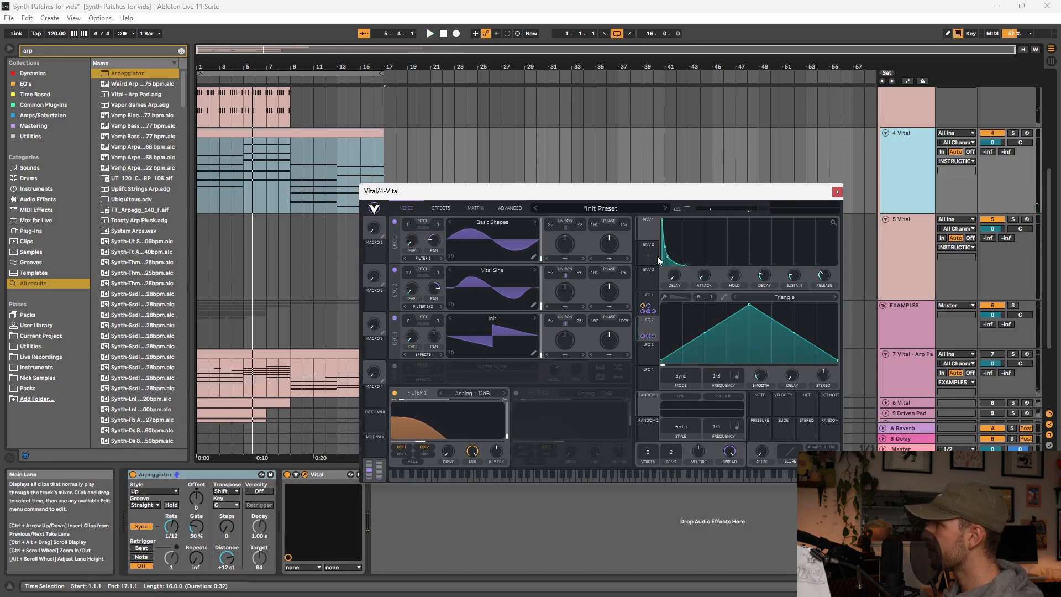
Step: Assign macro 1 to envelope 1's decay and attack
{"action": "left_click", "coordinate": [928, 179]}
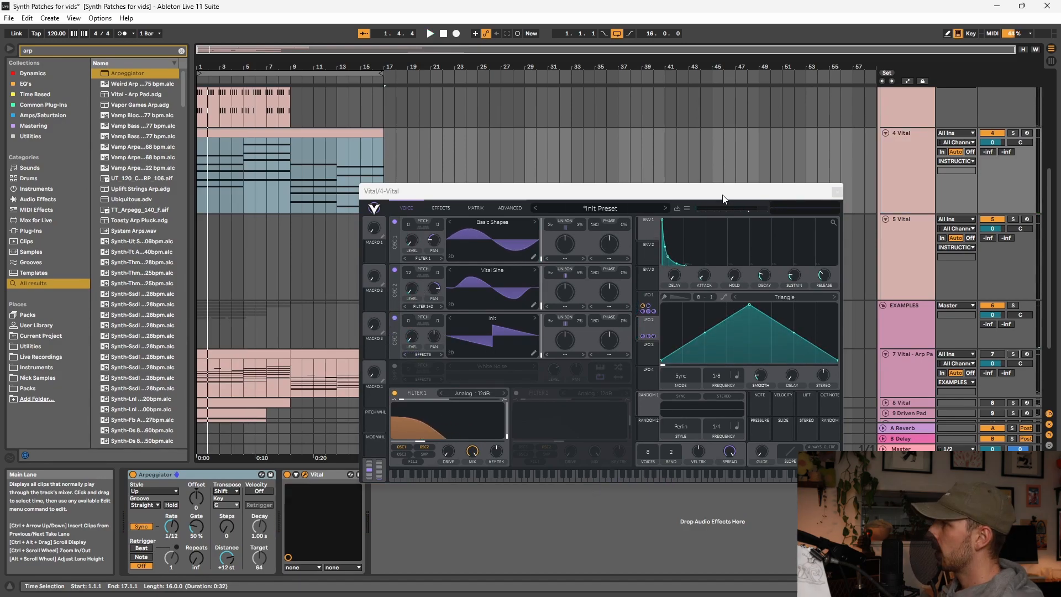
{"action": "left_click", "coordinate": [765, 282]}
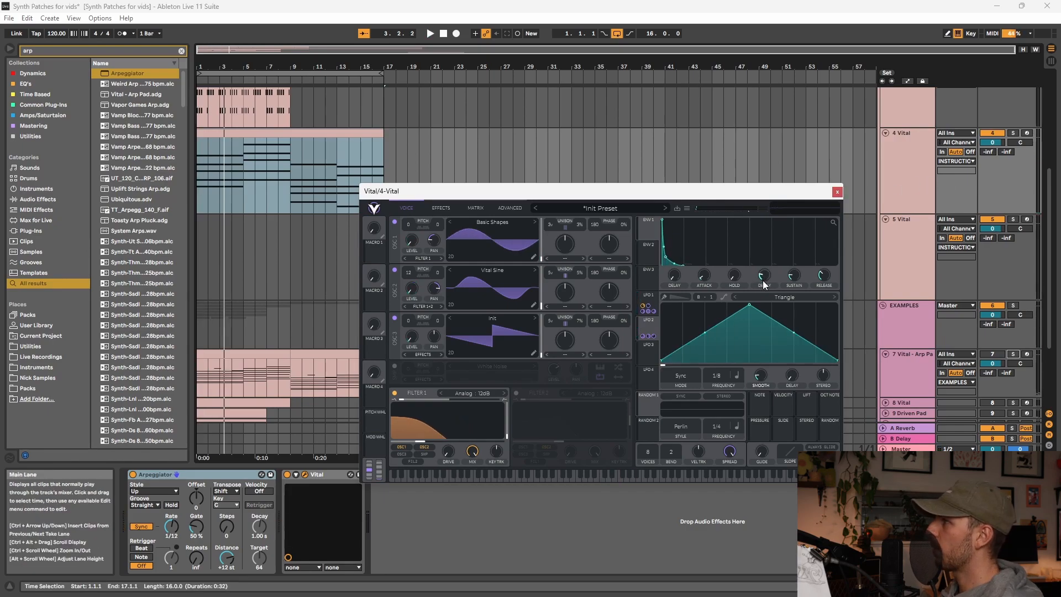
{"action": "mouse_move", "coordinate": [767, 276]}
{"action": "left_mouse_down"}
{"action": "mouse_move", "coordinate": [774, 283]}
{"action": "mouse_move", "coordinate": [765, 277]}
{"action": "left_mouse_up"}
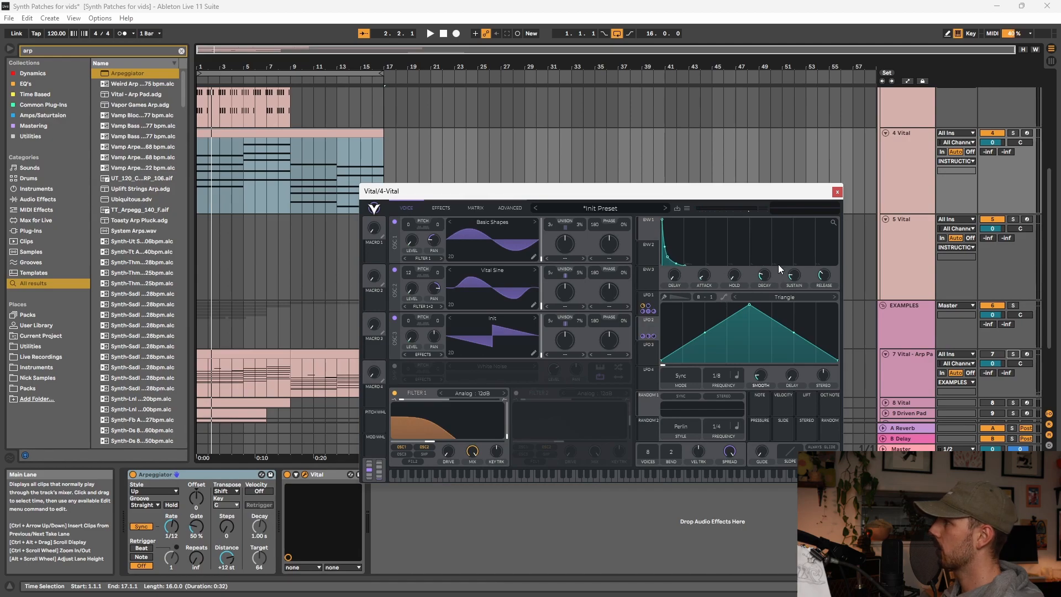
{"action": "right_click", "coordinate": [764, 276]}
{"action": "left_click", "coordinate": [753, 278]}
{"action": "left_click_drag", "start_coordinate": [377, 255], "coordinate": [760, 280]}
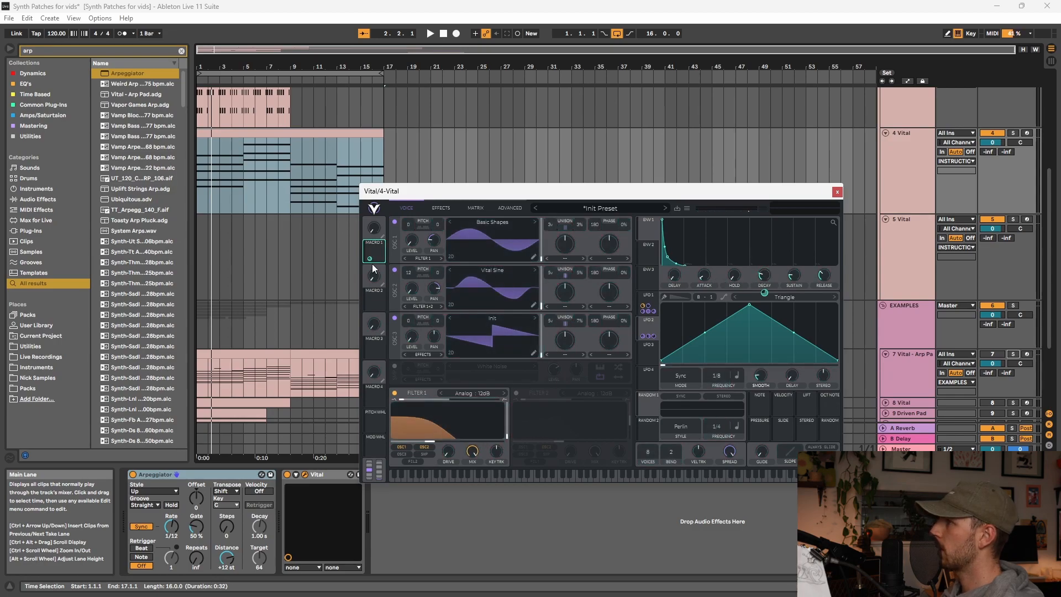
{"action": "mouse_move", "coordinate": [370, 258]}
{"action": "left_mouse_down"}
{"action": "mouse_move", "coordinate": [704, 275]}
{"action": "mouse_move", "coordinate": [705, 315]}
{"action": "left_mouse_up"}
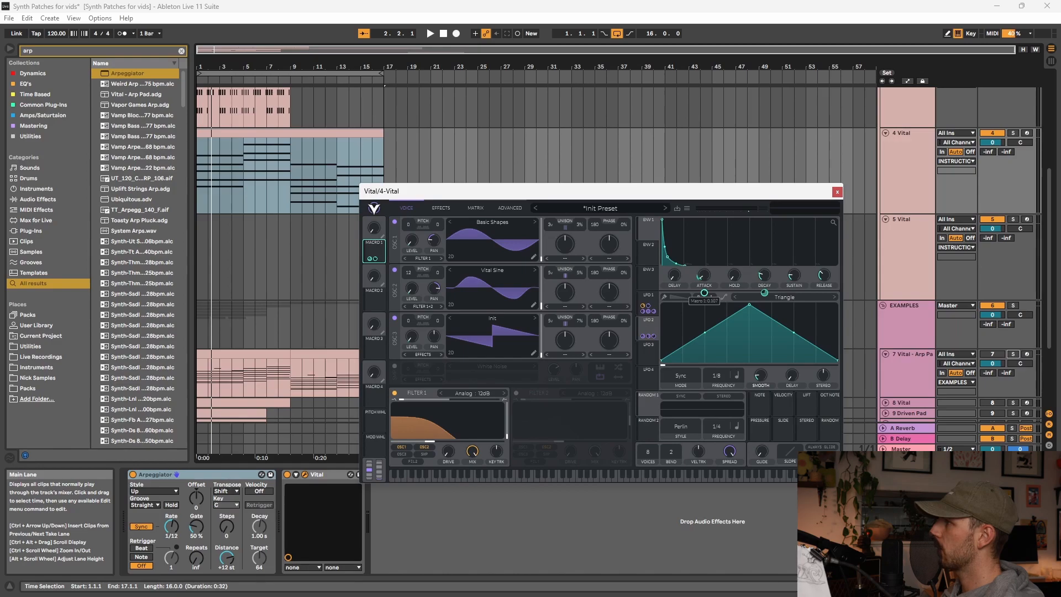
Step: Test macro 1 during playback and rename it LEGATO
{"action": "key", "text": "space"}
{"action": "mouse_move", "coordinate": [373, 231]}
{"action": "left_mouse_down"}
{"action": "mouse_move", "coordinate": [384, 168]}
{"action": "mouse_move", "coordinate": [399, 148]}
{"action": "mouse_move", "coordinate": [383, 246]}
{"action": "left_mouse_up"}
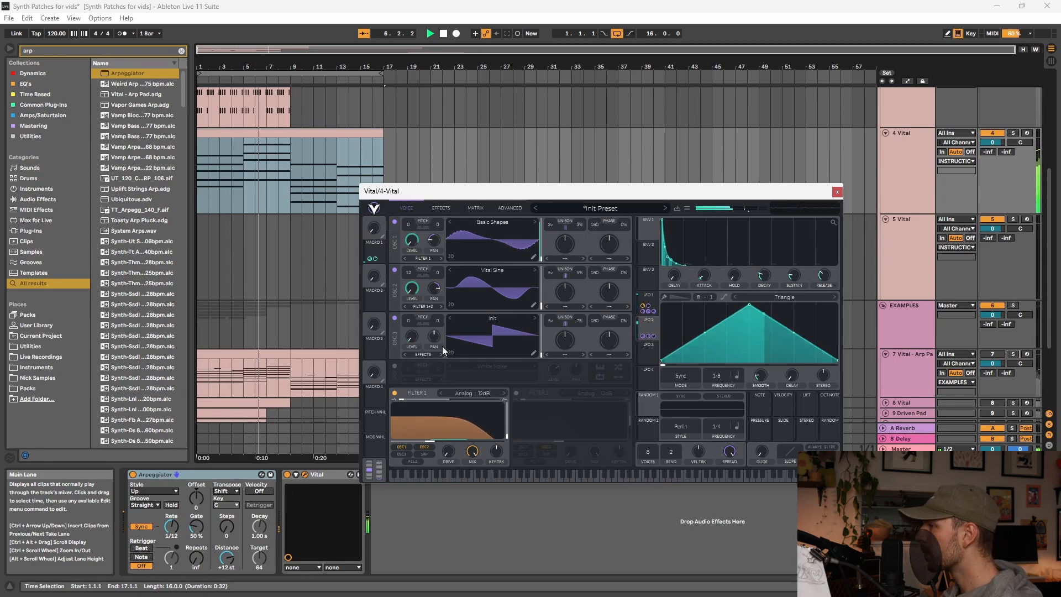
{"action": "double_click", "coordinate": [373, 241]}
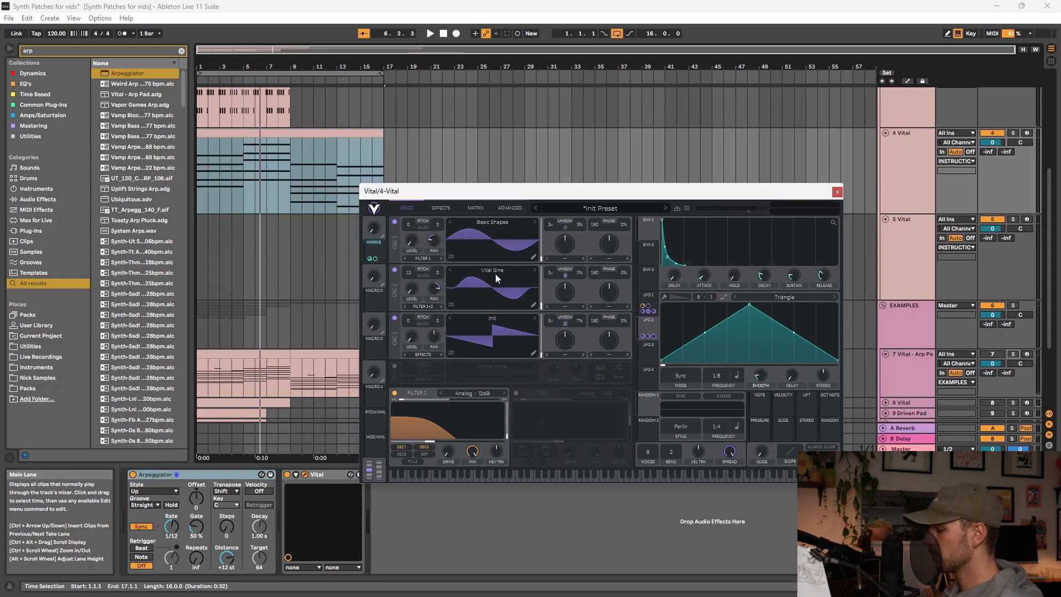
{"action": "type", "text": "LEGATO"}
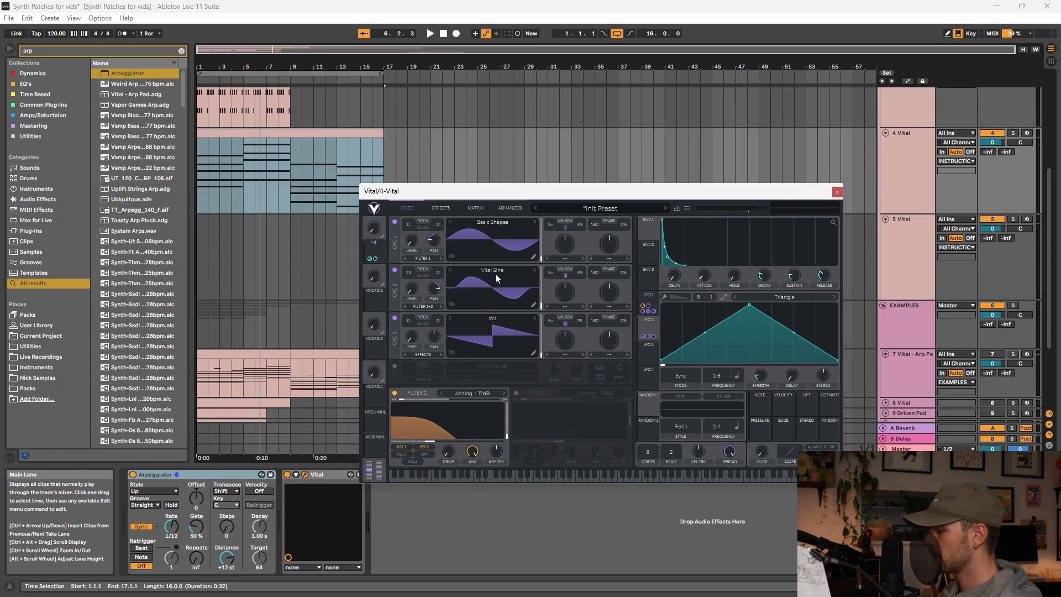
{"action": "key", "text": "Return"}
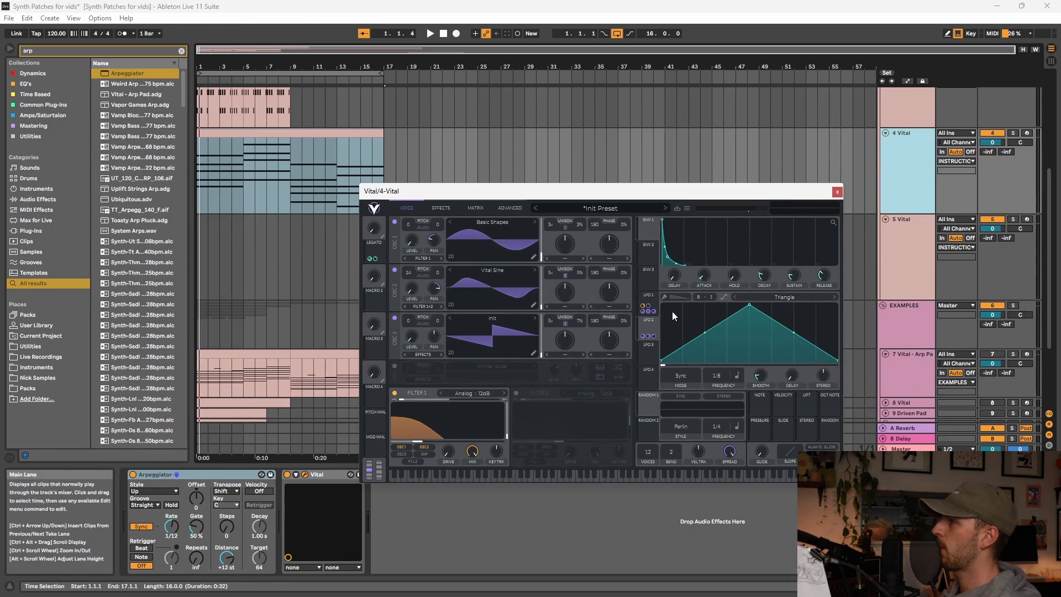
Step: Enable the Compressor effect in Multiband mode and adjust its high band and mix while auditioning
{"action": "left_click", "coordinate": [876, 161]}
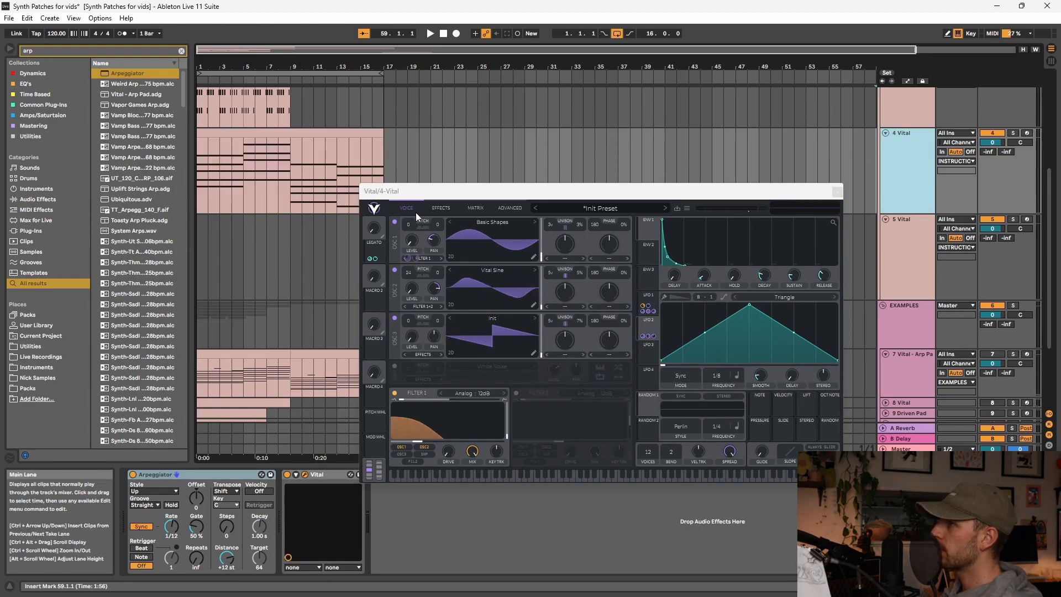
{"action": "left_click", "coordinate": [441, 208]}
{"action": "left_click", "coordinate": [394, 250]}
{"action": "left_click_drag", "start_coordinate": [396, 250], "coordinate": [417, 227]}
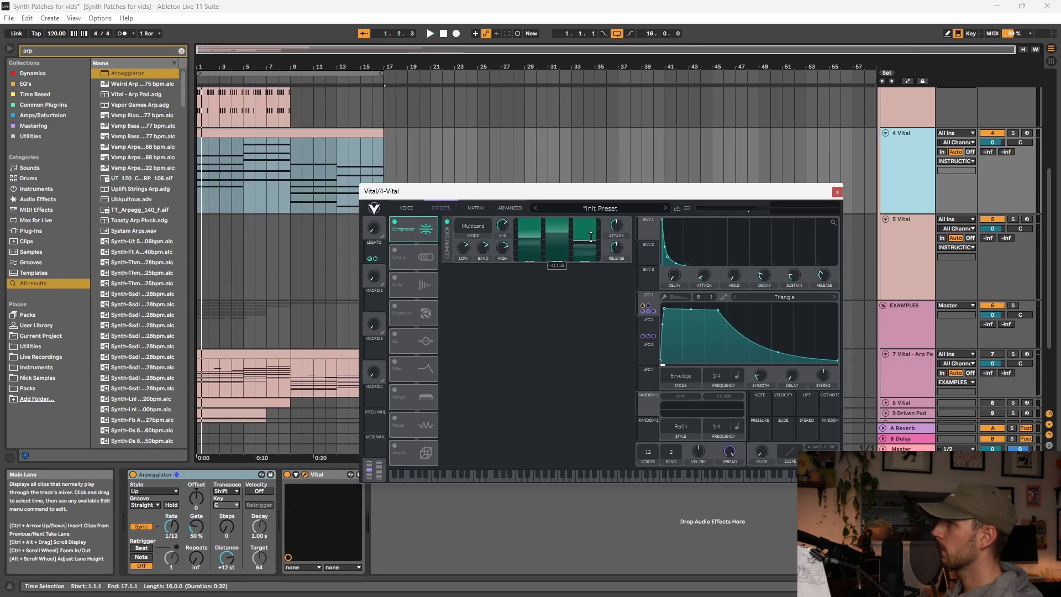
{"action": "key", "text": "space"}
{"action": "key", "text": "space"}
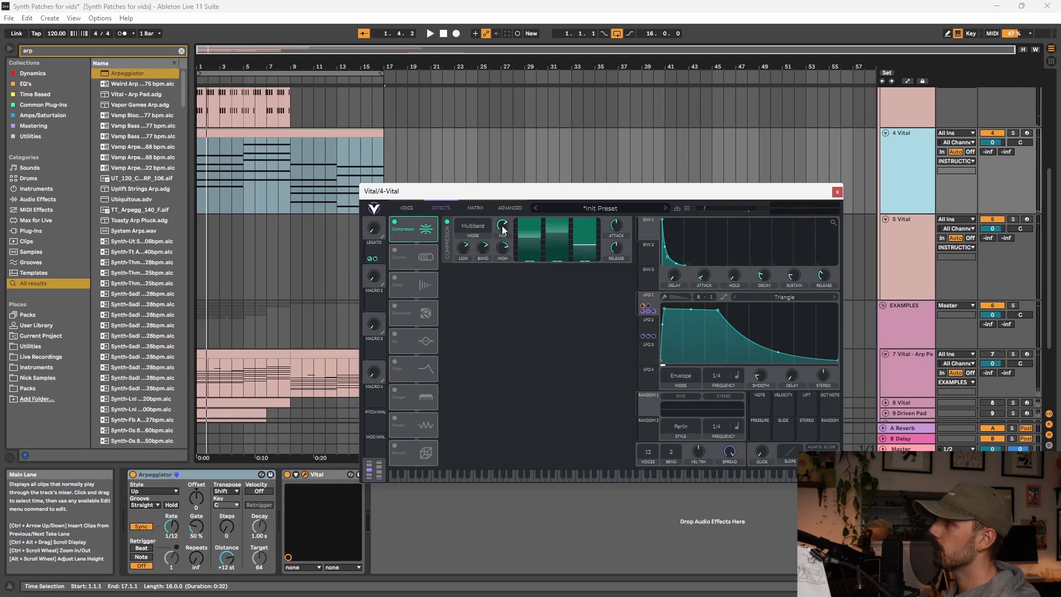
{"action": "key", "text": "space"}
{"action": "key", "text": "space"}
{"action": "key", "text": "space"}
{"action": "key", "text": "space"}
Step: Enable the Filter effect in Analog 12dB mode and raise its cutoff while lowering the resonance during playback
{"action": "left_click", "coordinate": [396, 363]}
{"action": "key", "text": "space"}
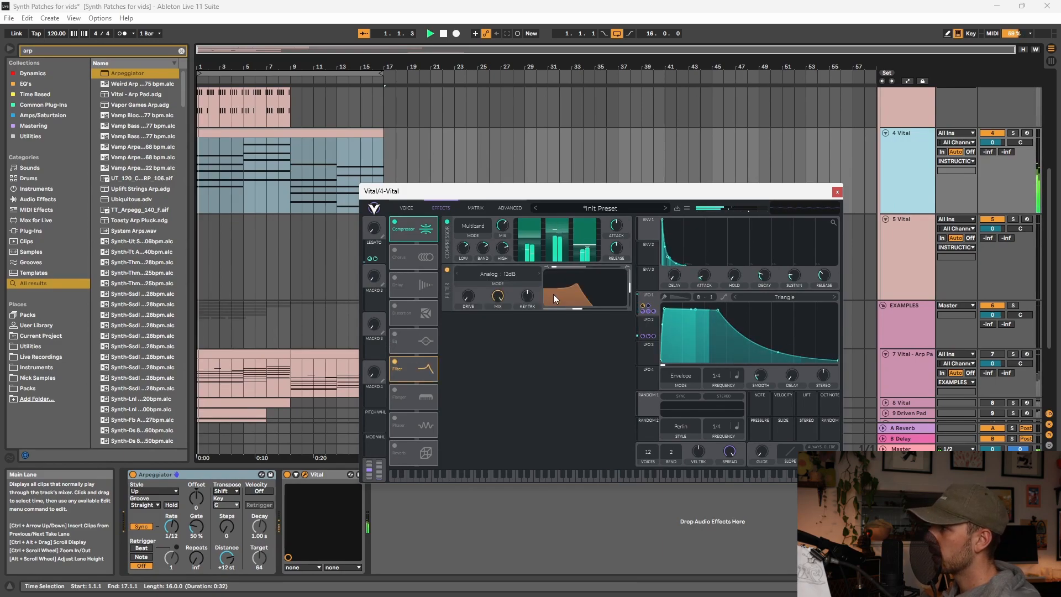
{"action": "left_click_drag", "start_coordinate": [593, 303], "coordinate": [595, 306]}
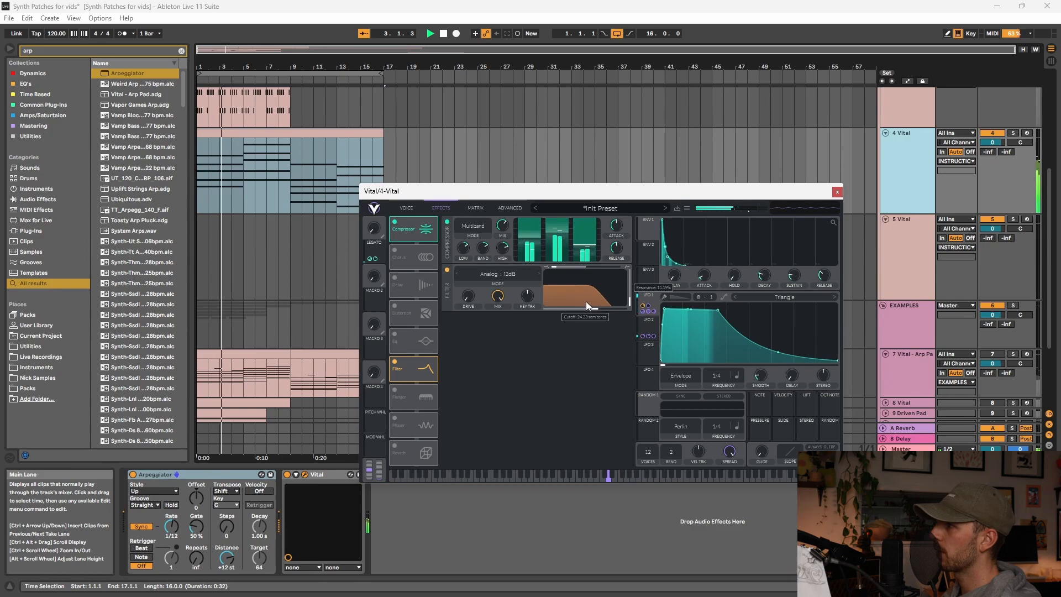
Step: Move the Filter effect directly after the Compressor in the effects chain and raise its drive during playback
{"action": "left_click_drag", "start_coordinate": [403, 371], "coordinate": [432, 267]}
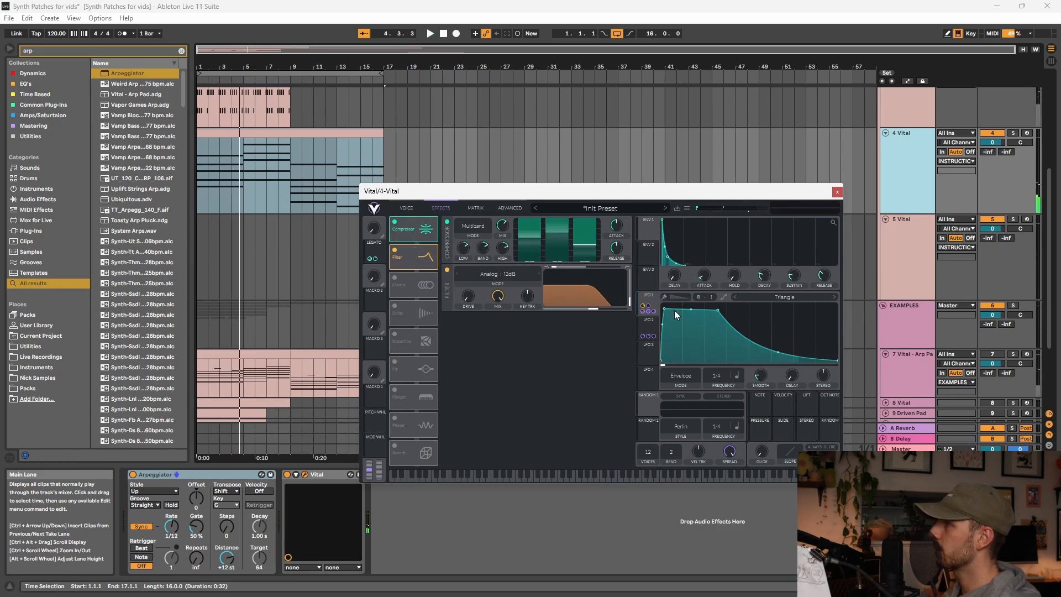
{"action": "key", "text": "space"}
{"action": "left_click_drag", "start_coordinate": [467, 300], "coordinate": [465, 269]}
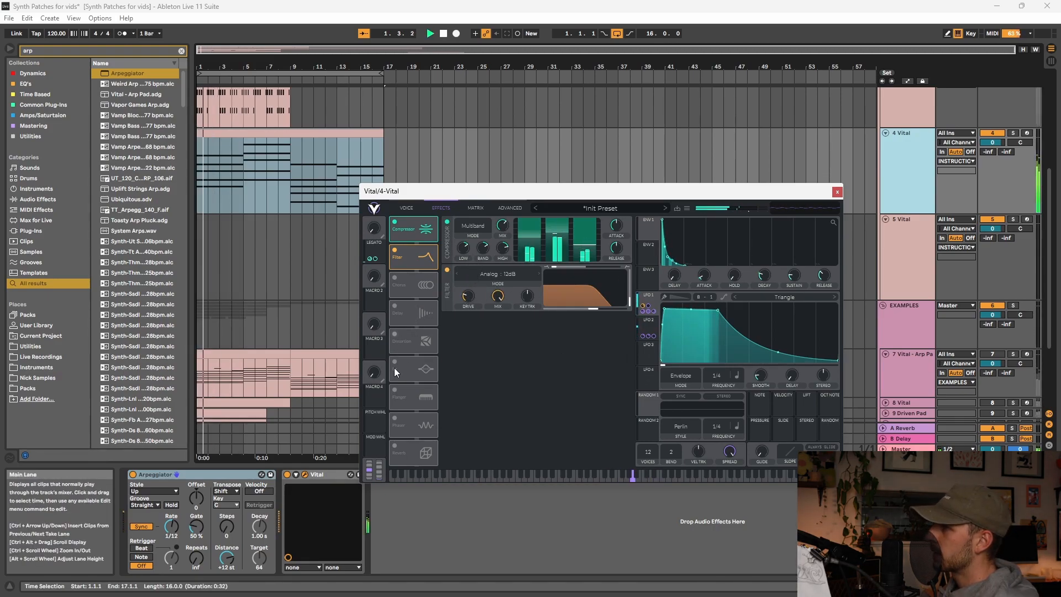
Step: Enable the Delay effect after the Filter in Ping Pong mode, set its second frequency to 1/16, and narrow its filter band
{"action": "left_click", "coordinate": [394, 307]}
{"action": "left_click_drag", "start_coordinate": [408, 313], "coordinate": [420, 291]}
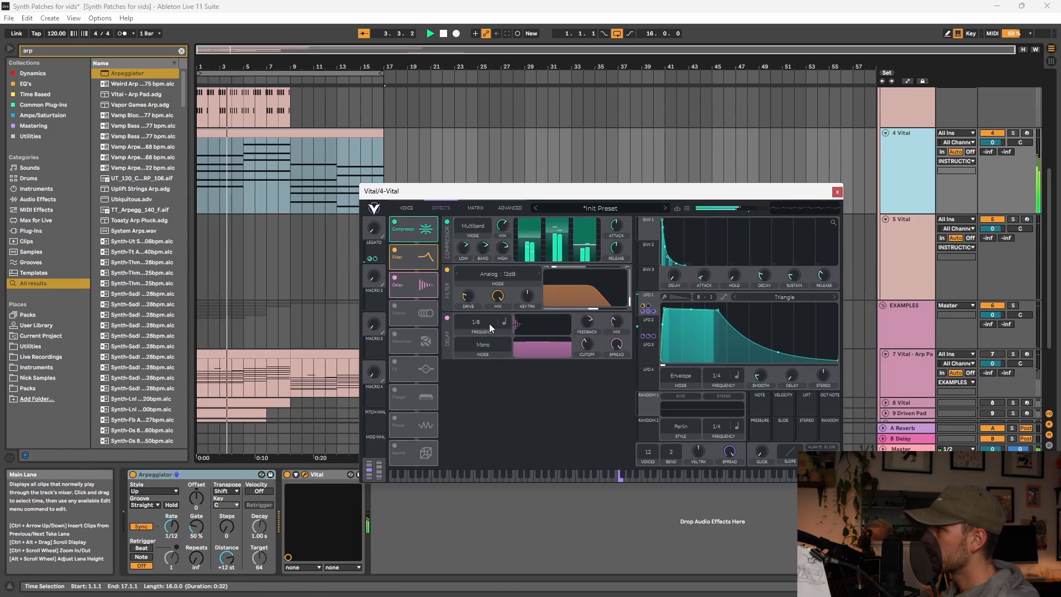
{"action": "left_click", "coordinate": [480, 343]}
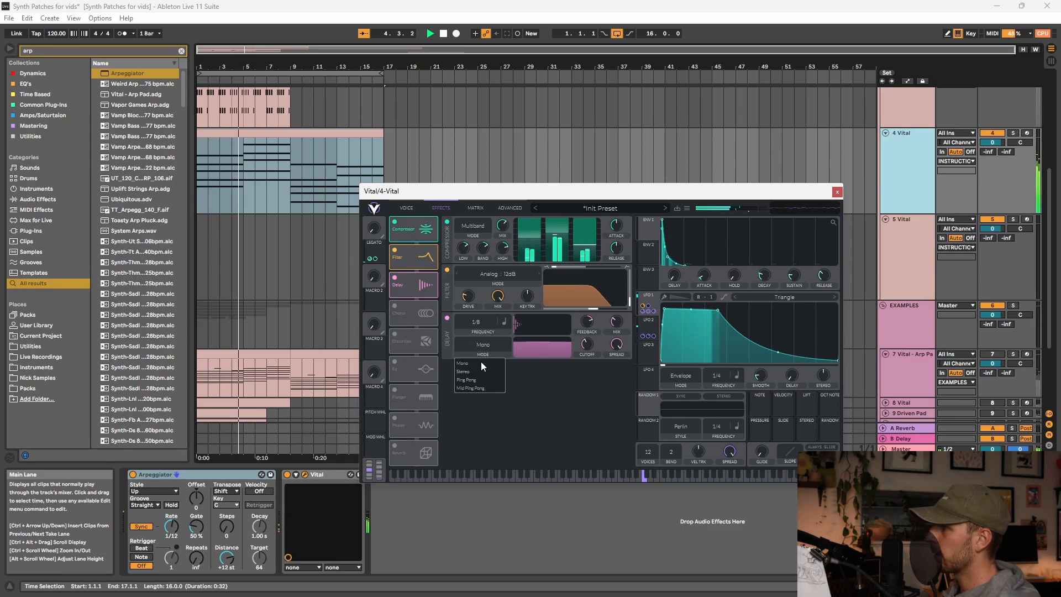
{"action": "left_click", "coordinate": [479, 377]}
{"action": "left_click_drag", "start_coordinate": [488, 321], "coordinate": [493, 308]}
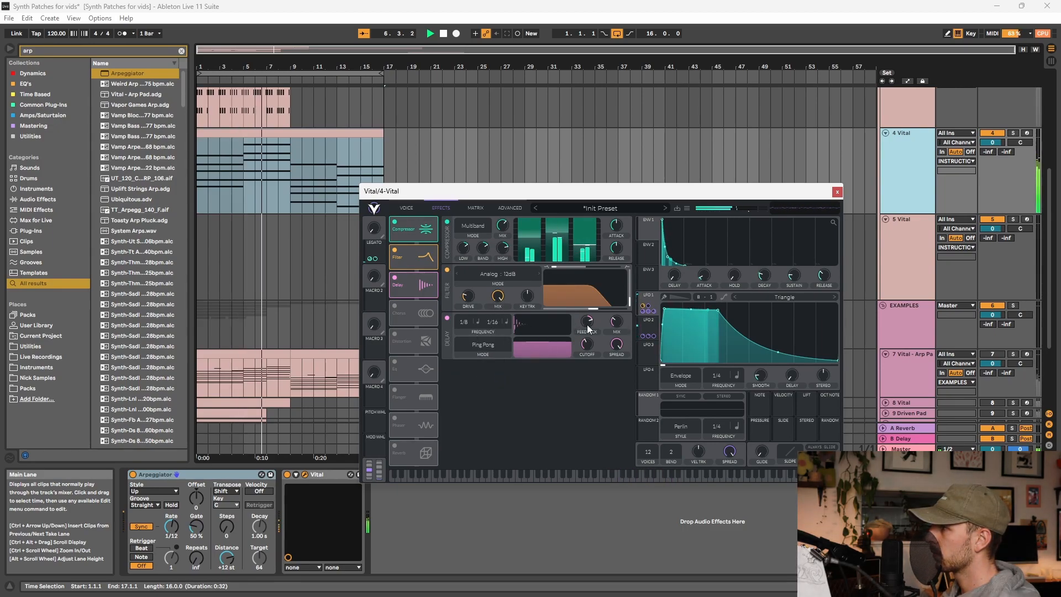
{"action": "left_click_drag", "start_coordinate": [566, 349], "coordinate": [539, 358]}
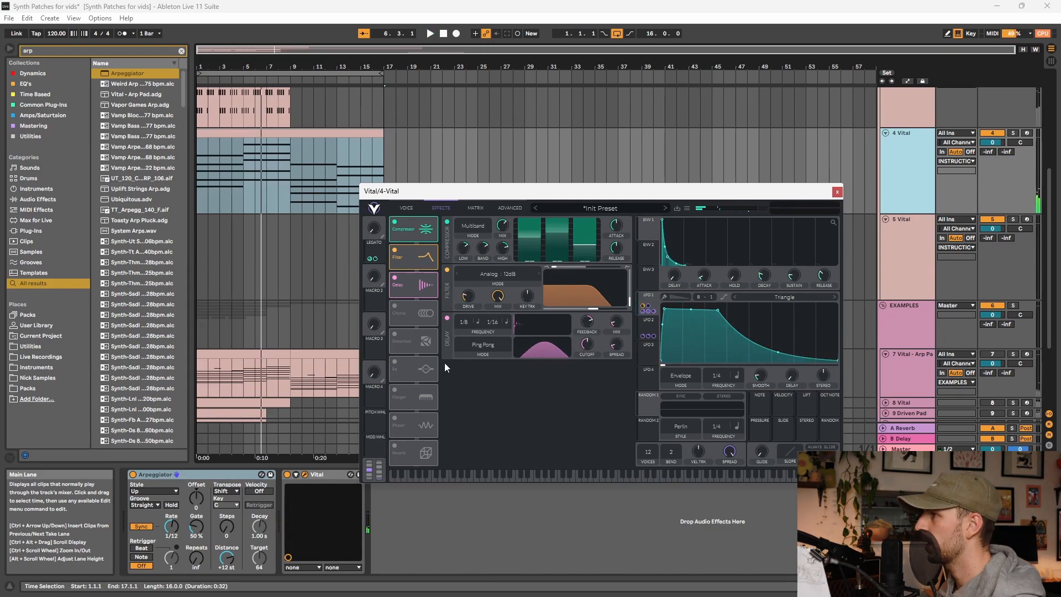
Step: Enable the Reverb effect, place it directly after the Delay, and lower its low shelf during playback
{"action": "left_click", "coordinate": [398, 445]}
{"action": "left_click_drag", "start_coordinate": [410, 442], "coordinate": [422, 310]}
{"action": "key", "text": "space"}
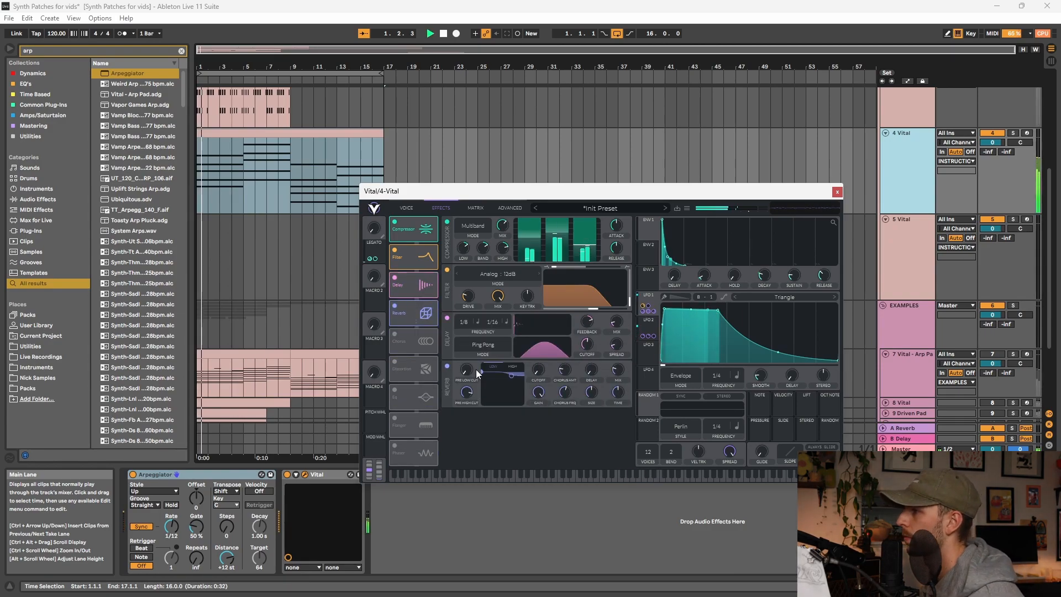
{"action": "left_click_drag", "start_coordinate": [483, 373], "coordinate": [482, 389]}
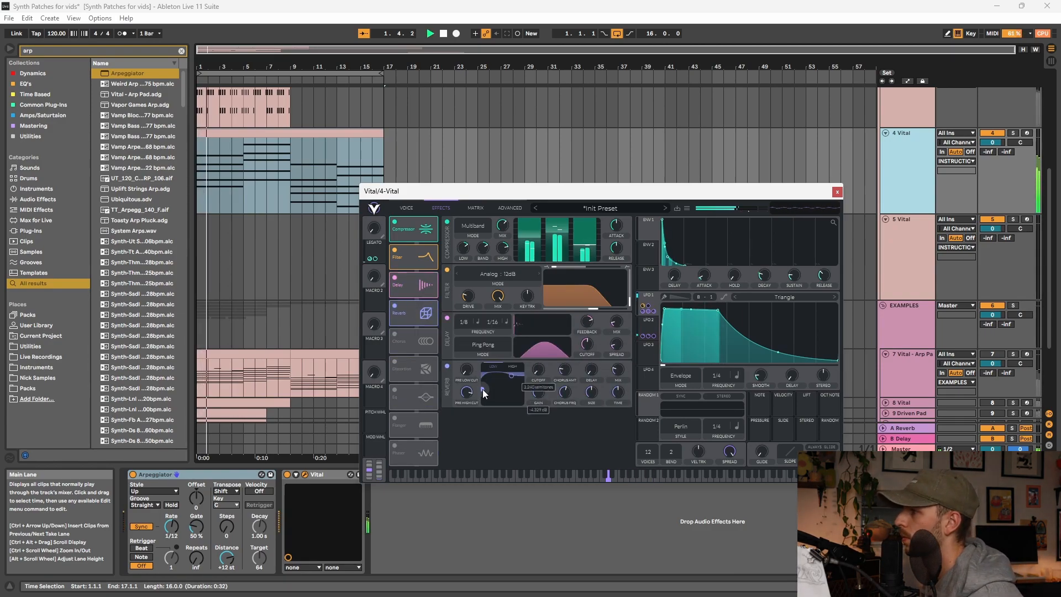